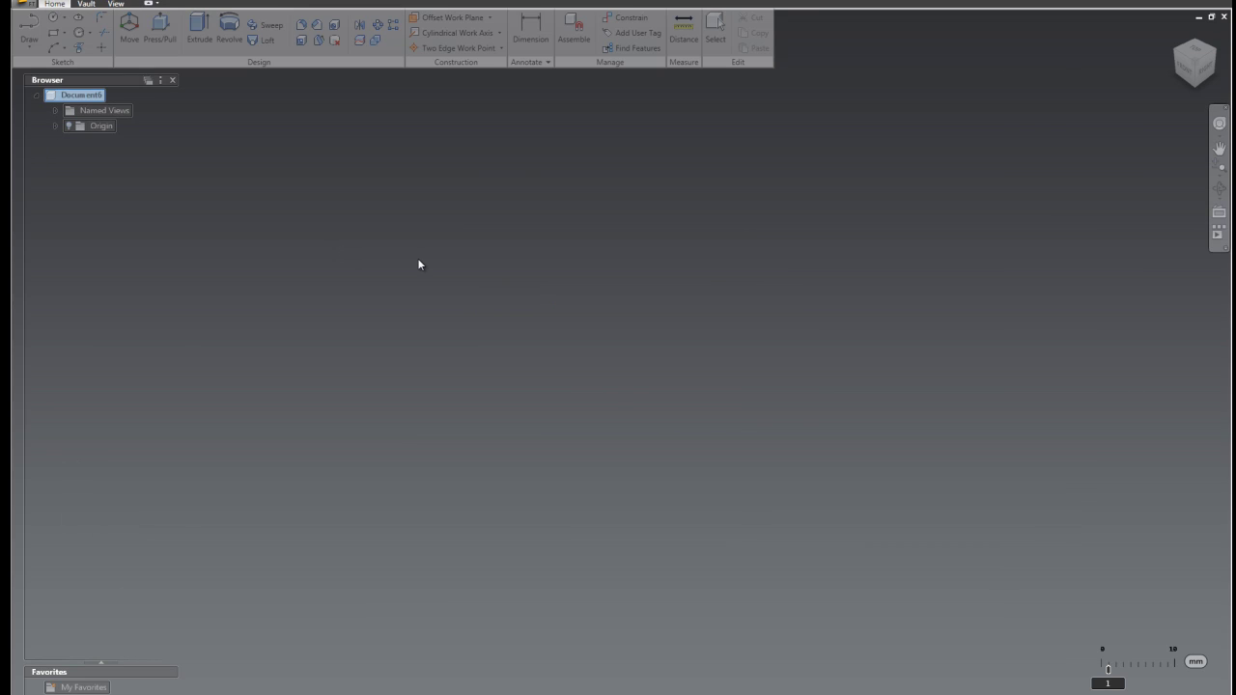
Start a sketch on the front plane and draw a circle of 50 mm radius centred on the origin.
{"action": "right_click", "coordinate": [417, 258]}
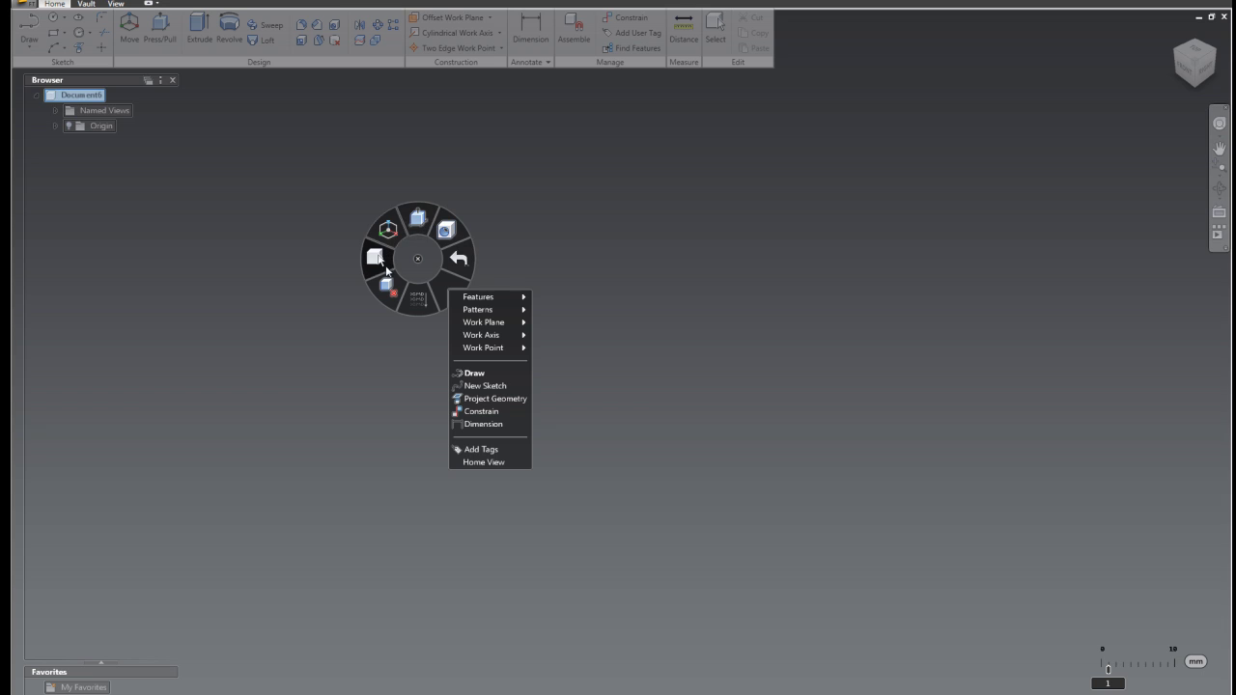
{"action": "left_click", "coordinate": [517, 384]}
{"action": "left_click", "coordinate": [654, 377]}
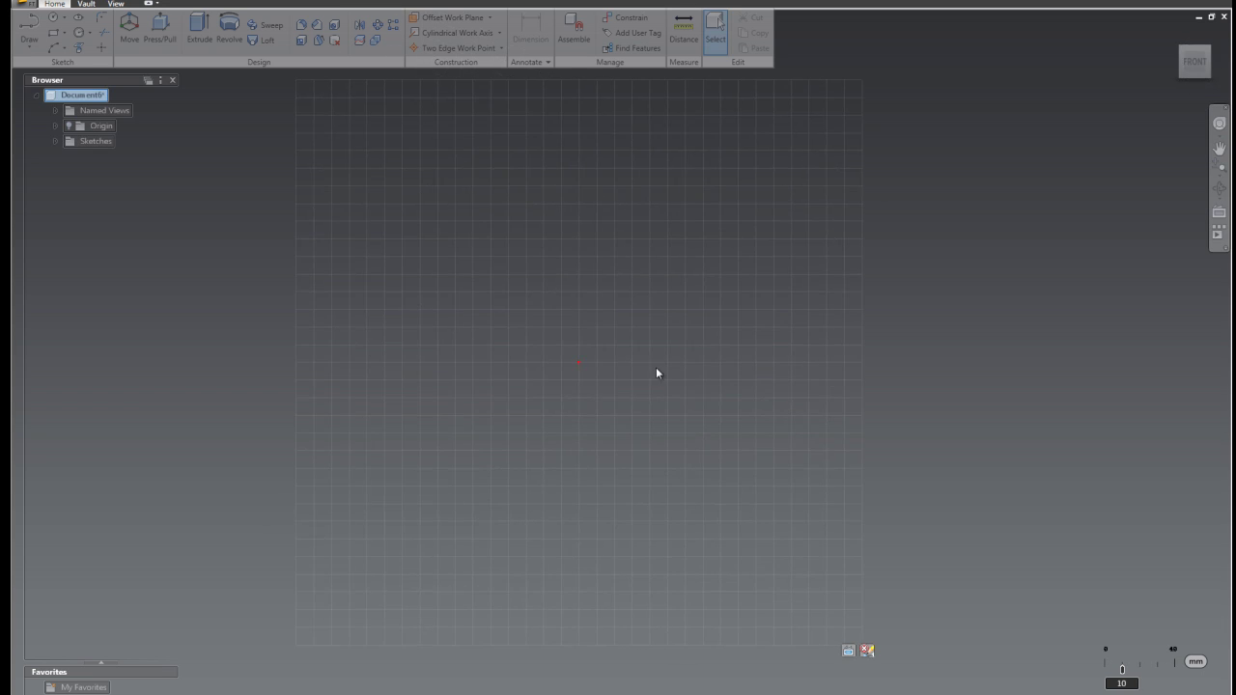
{"action": "right_click", "coordinate": [656, 367]}
{"action": "mouse_move", "coordinate": [752, 472]}
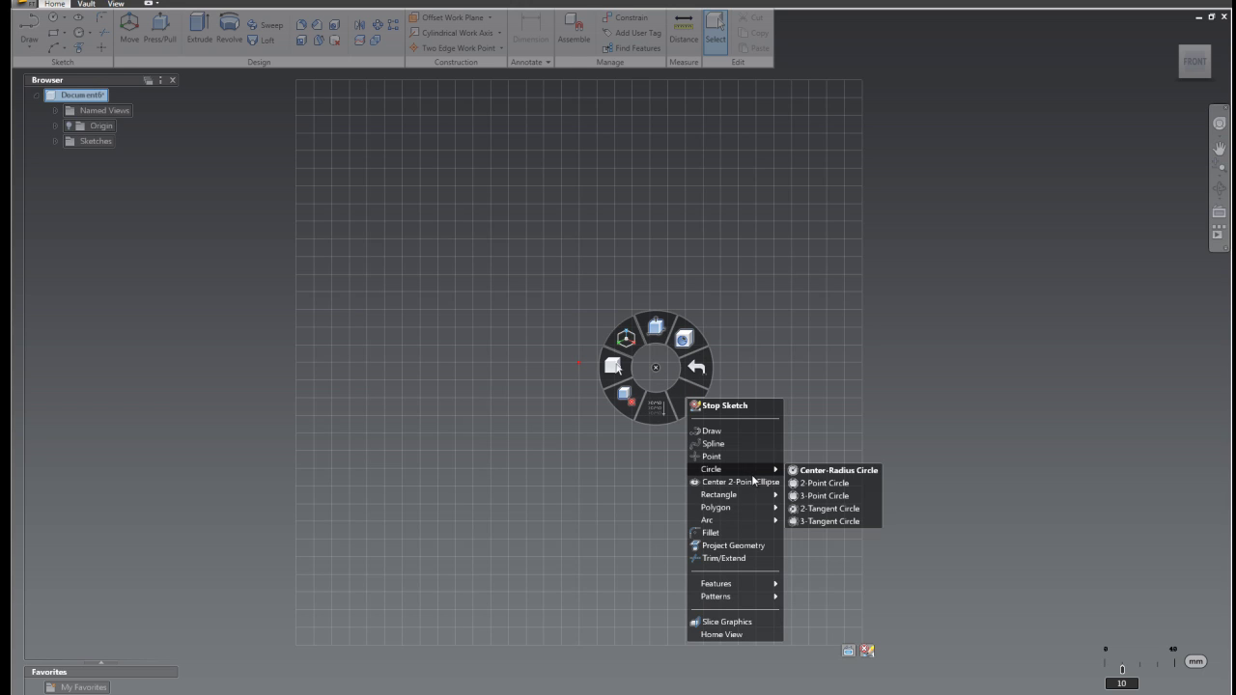
{"action": "left_click", "coordinate": [832, 471]}
{"action": "left_click", "coordinate": [579, 364]}
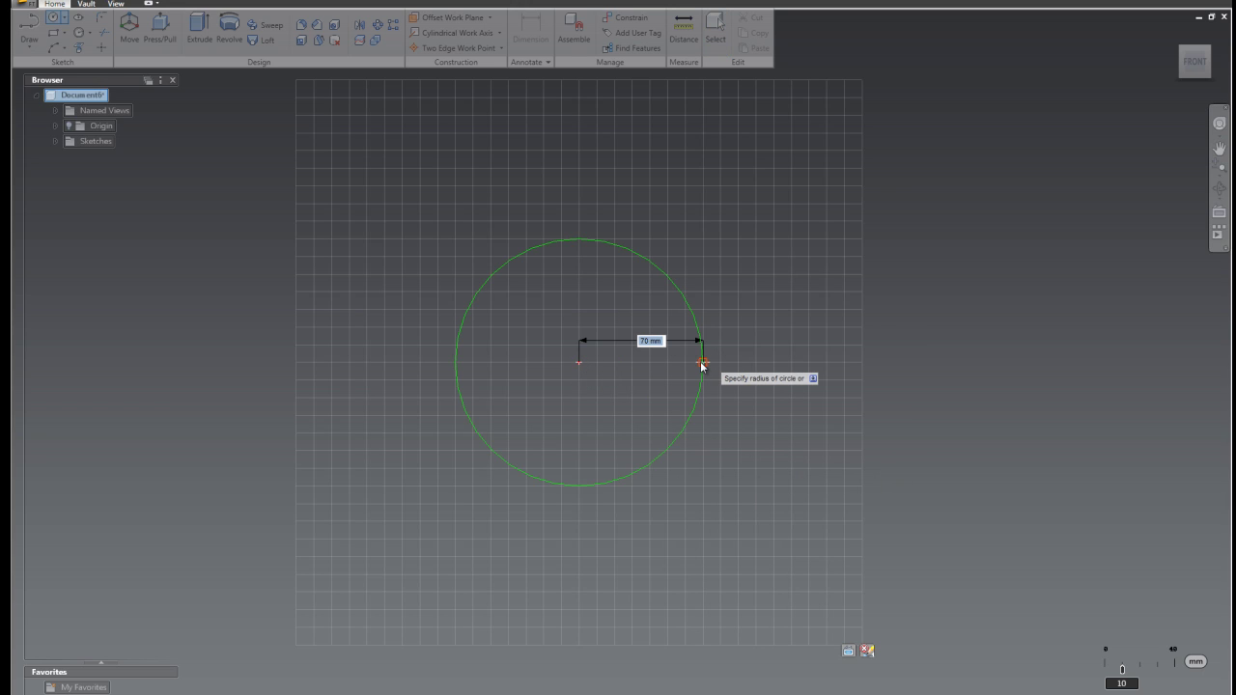
{"action": "type", "text": "50"}
{"action": "key", "text": "Return"}
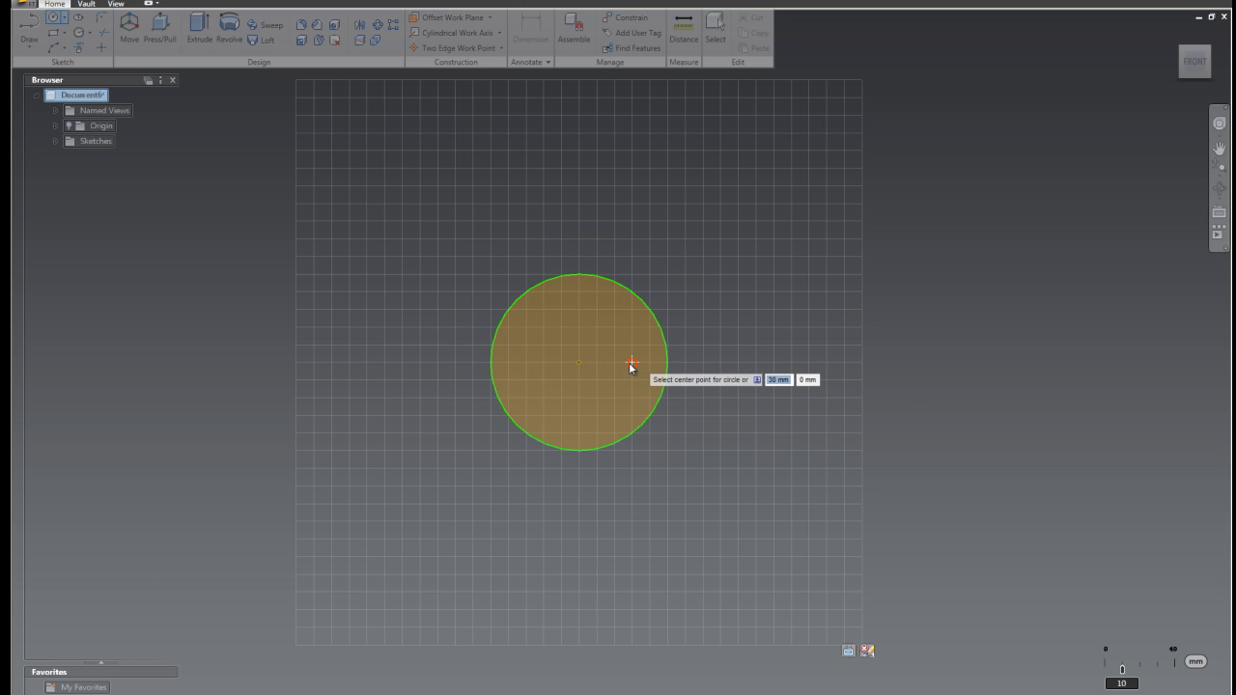
Draw two circles of about 10 mm radius inside the large circle, each 30 mm horizontally from its centre on opposite sides.
{"action": "left_click", "coordinate": [631, 363]}
{"action": "left_click", "coordinate": [653, 370]}
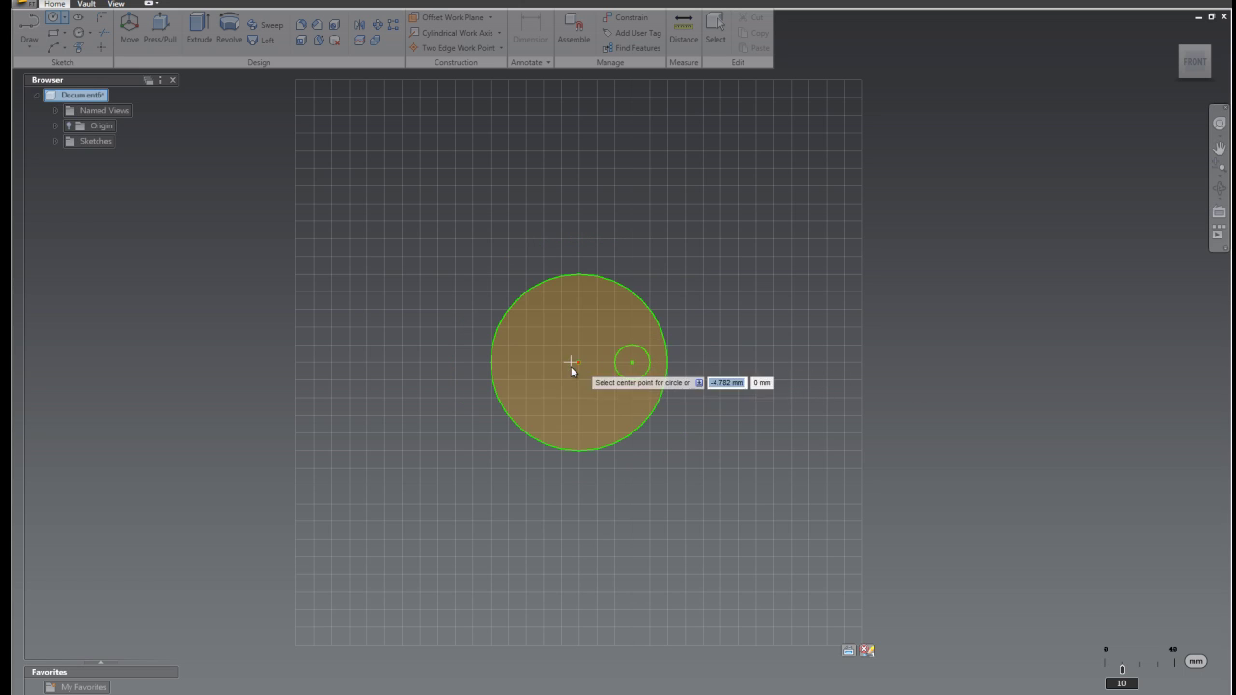
{"action": "left_click", "coordinate": [579, 362]}
{"action": "left_click", "coordinate": [521, 369]}
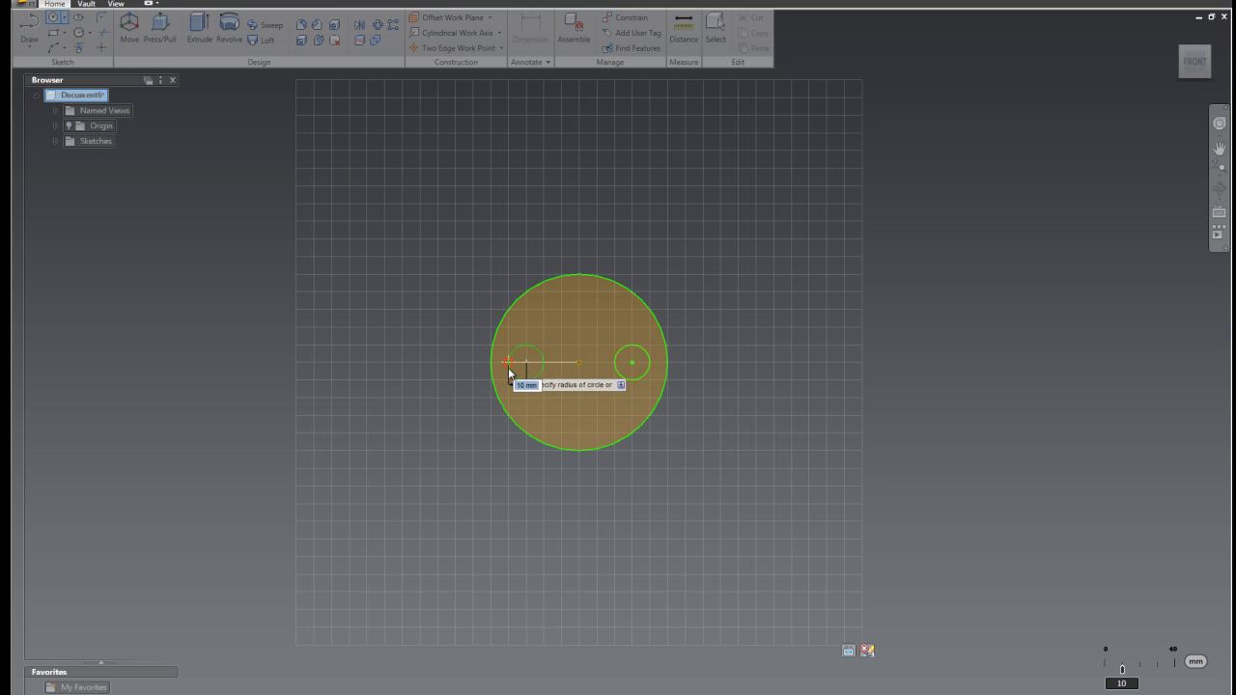
{"action": "left_click", "coordinate": [509, 373]}
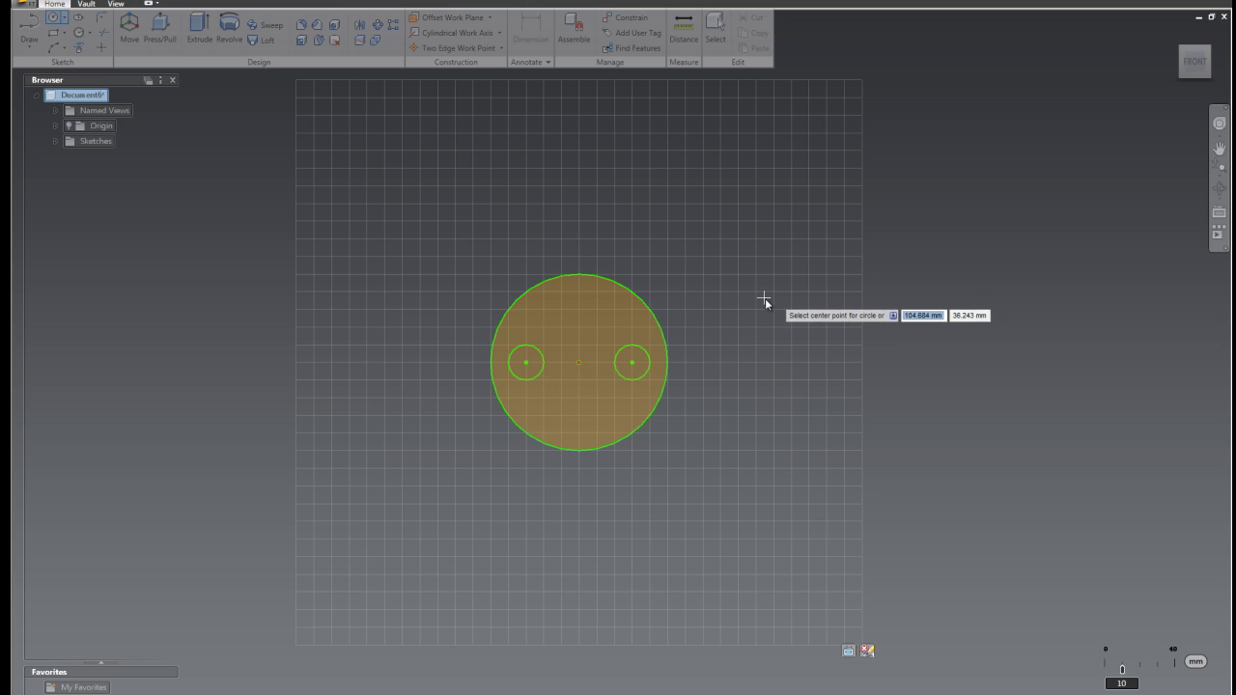
{"action": "right_click", "coordinate": [764, 299]}
{"action": "left_click", "coordinate": [725, 301]}
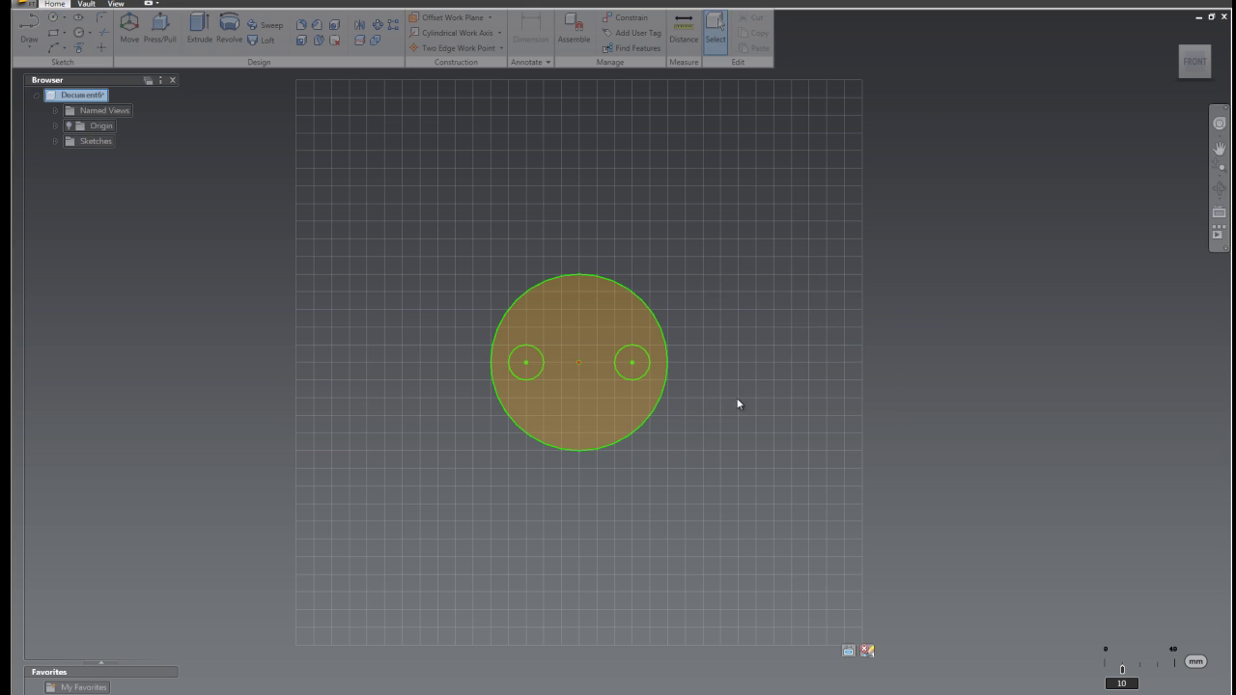
Extrude the disc region around the two small circles symmetrically by 5 mm as a new body.
{"action": "left_click", "coordinate": [578, 416]}
{"action": "left_click", "coordinate": [601, 438]}
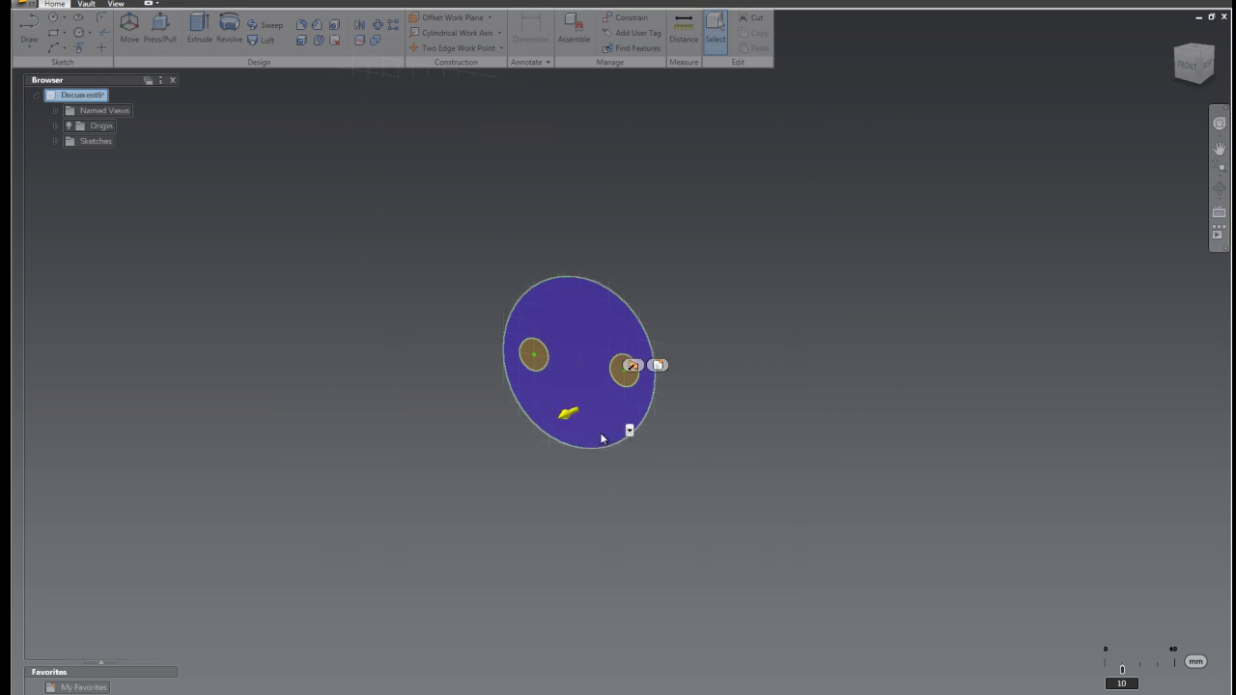
{"action": "left_click", "coordinate": [645, 430]}
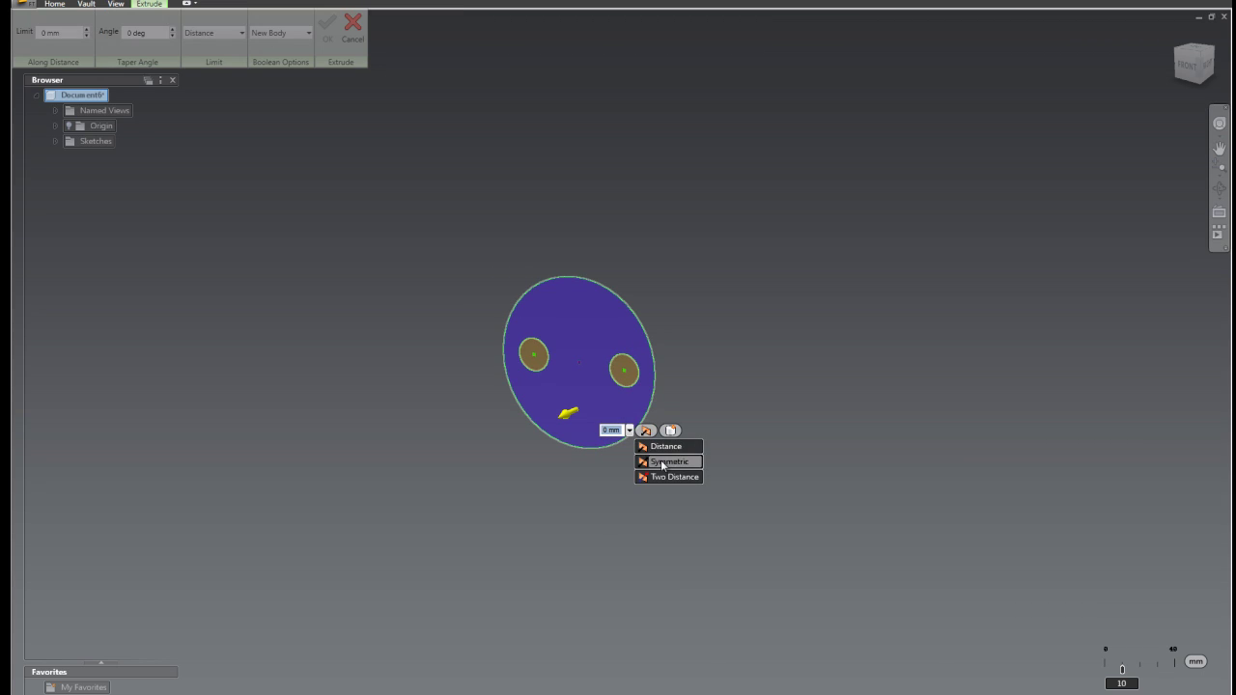
{"action": "left_click", "coordinate": [671, 432]}
{"action": "left_click", "coordinate": [645, 430]}
{"action": "left_click", "coordinate": [647, 462]}
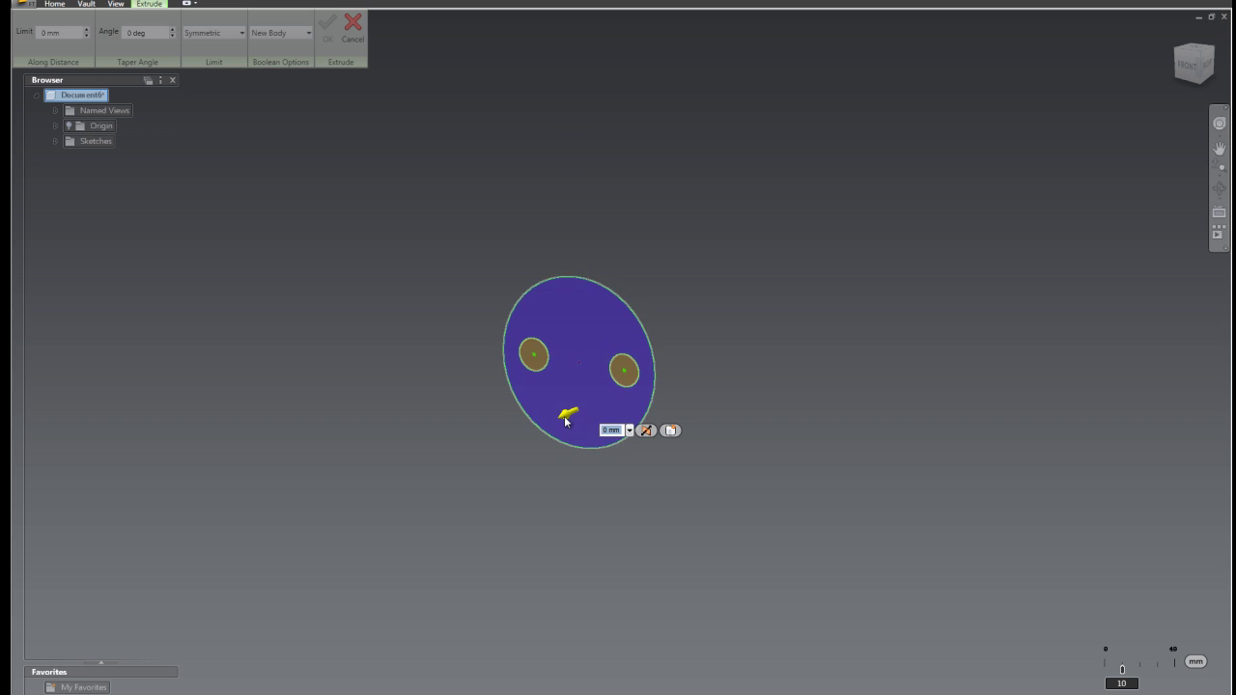
{"action": "mouse_move", "coordinate": [564, 415]}
{"action": "left_mouse_down"}
{"action": "mouse_move", "coordinate": [544, 427]}
{"action": "mouse_move", "coordinate": [560, 422]}
{"action": "left_mouse_up"}
{"action": "type", "text": "3"}
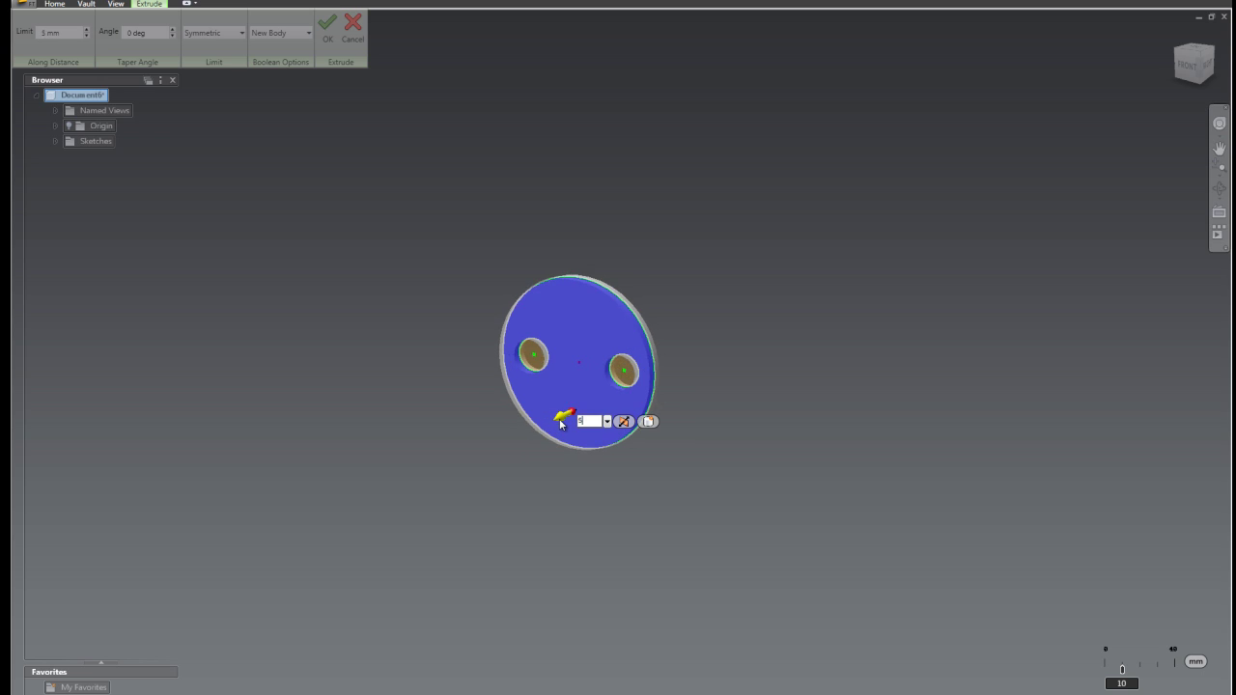
{"action": "right_click", "coordinate": [562, 423]}
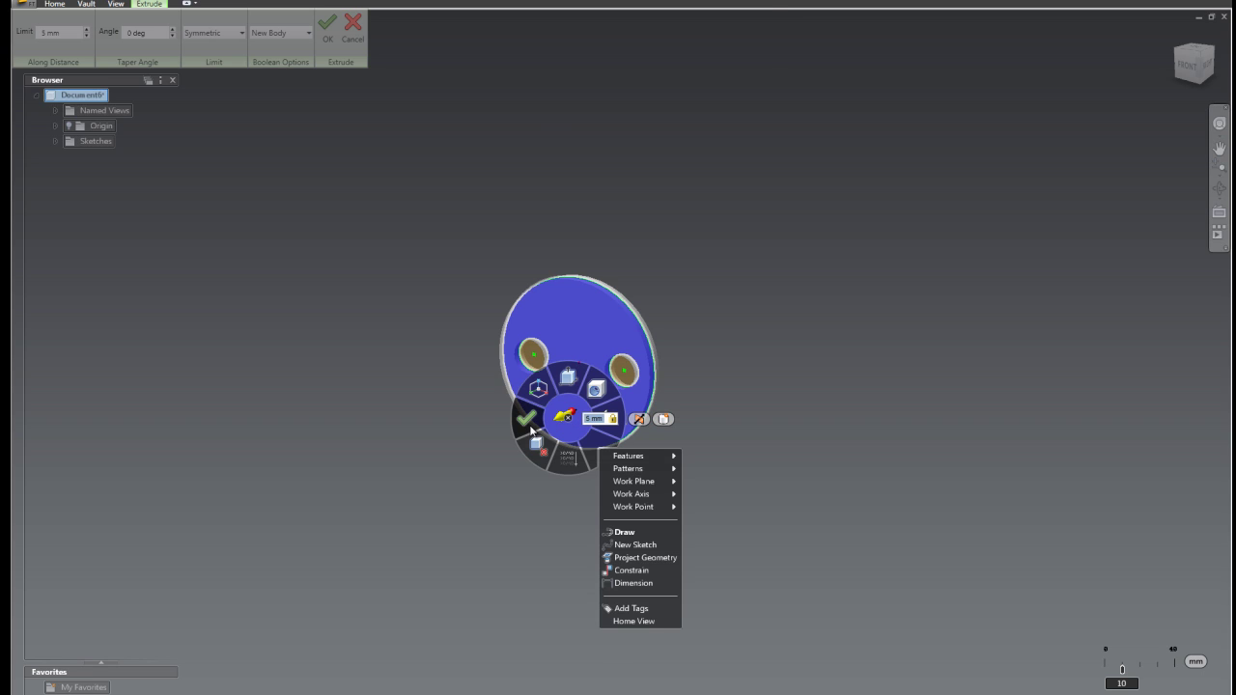
{"action": "left_click", "coordinate": [530, 425]}
Start a sketch on the vertical side plane through the plate's centre and project the plate's front face edge into it.
{"action": "middle_click_drag", "start_coordinate": [569, 433], "coordinate": [648, 428], "text": "shift"}
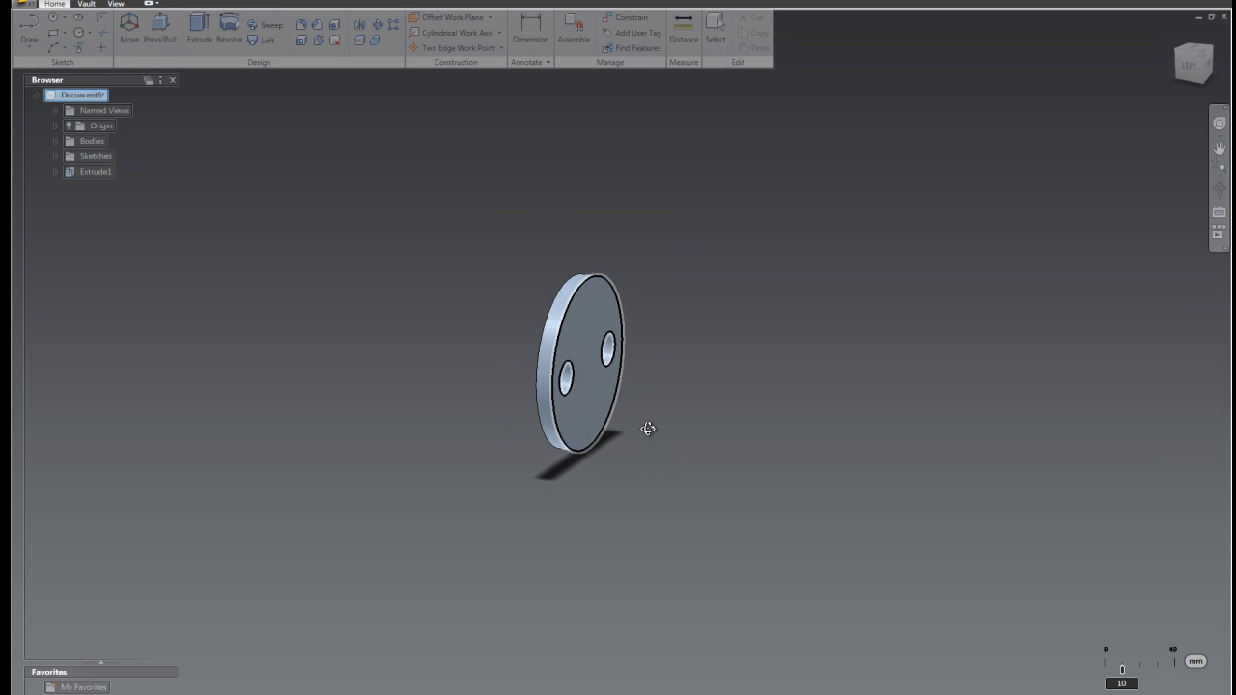
{"action": "right_click", "coordinate": [741, 398]}
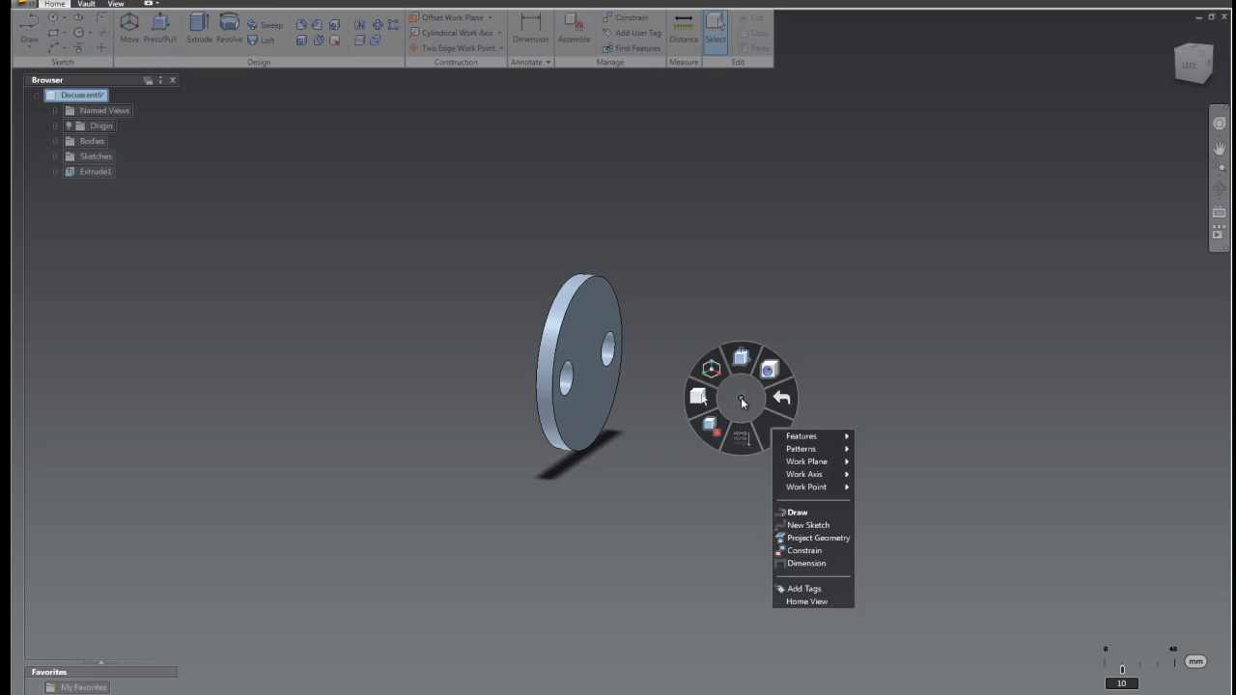
{"action": "left_click", "coordinate": [824, 528]}
{"action": "left_click", "coordinate": [537, 328]}
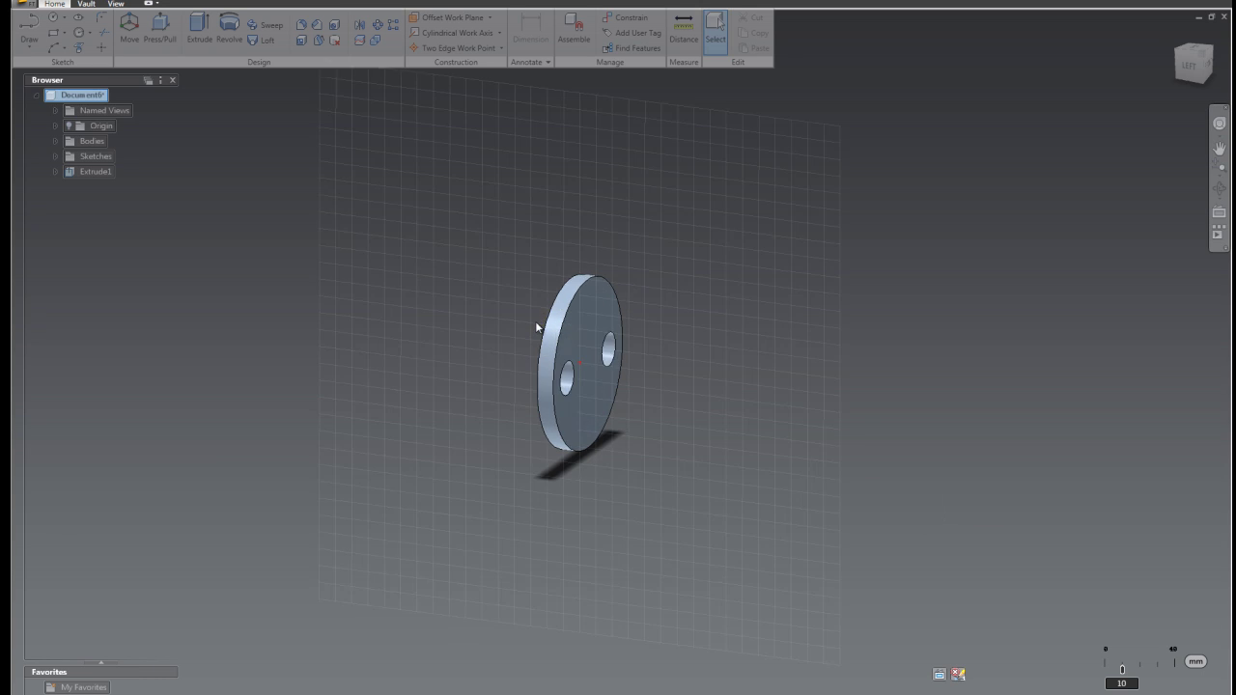
{"action": "right_click", "coordinate": [801, 348]}
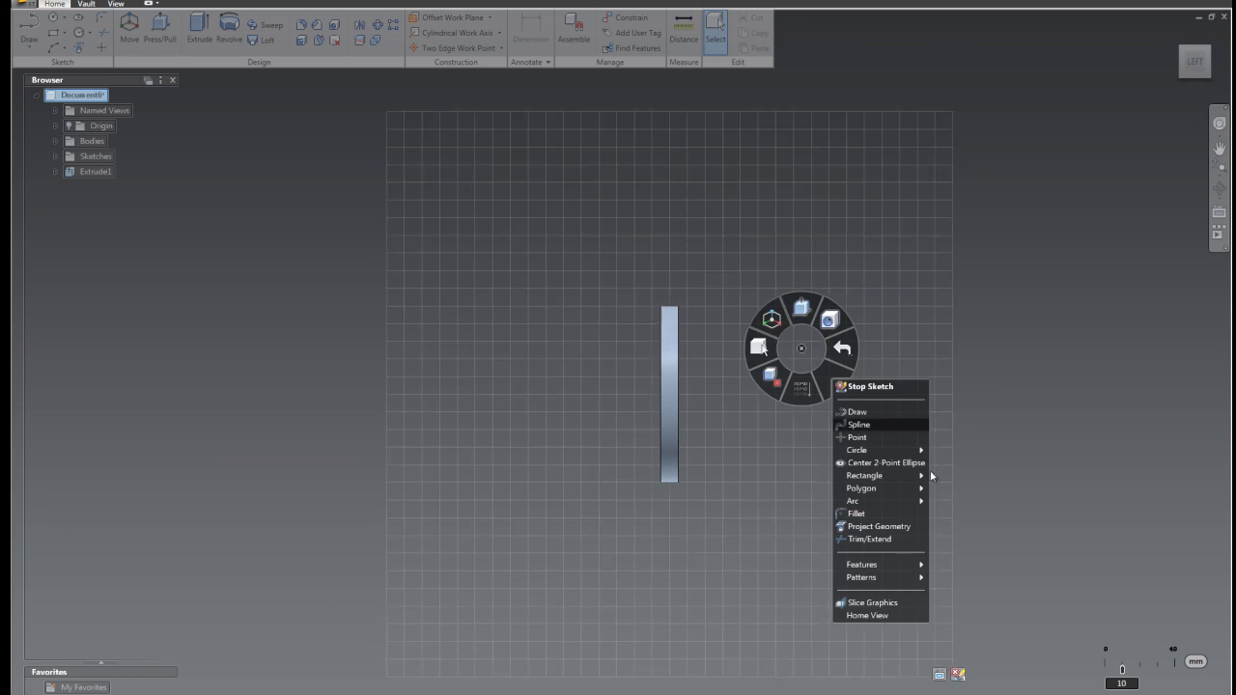
{"action": "left_click", "coordinate": [903, 528]}
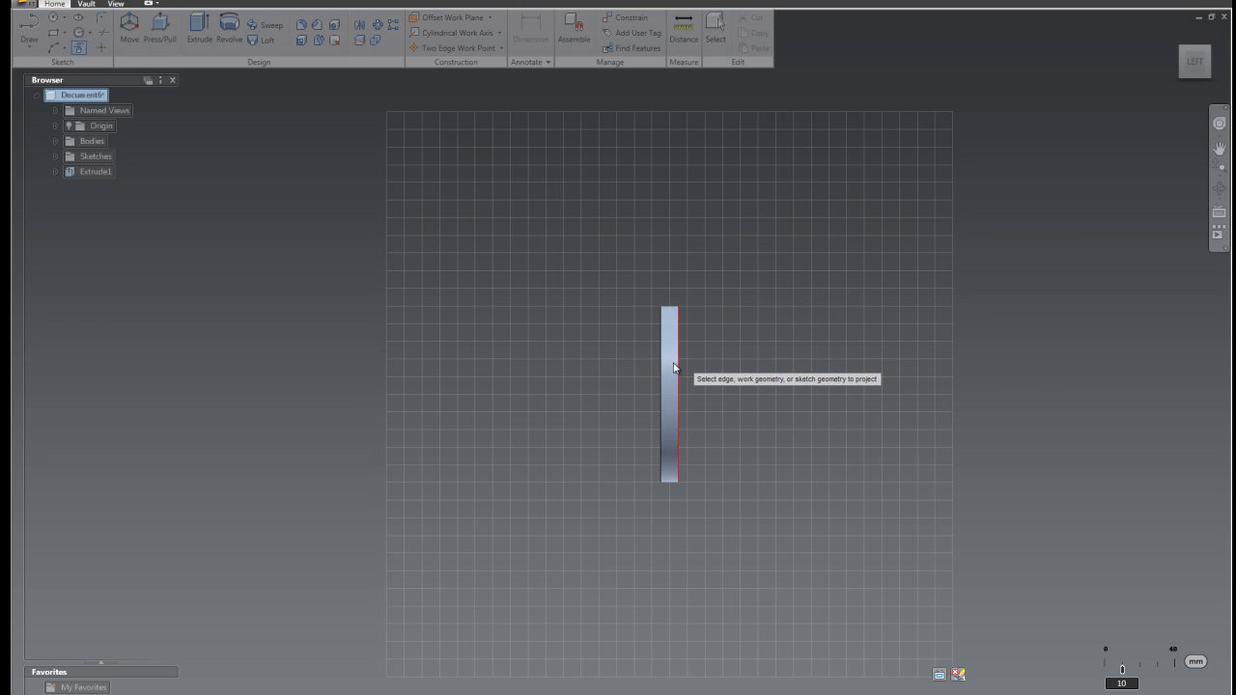
{"action": "left_click", "coordinate": [678, 364]}
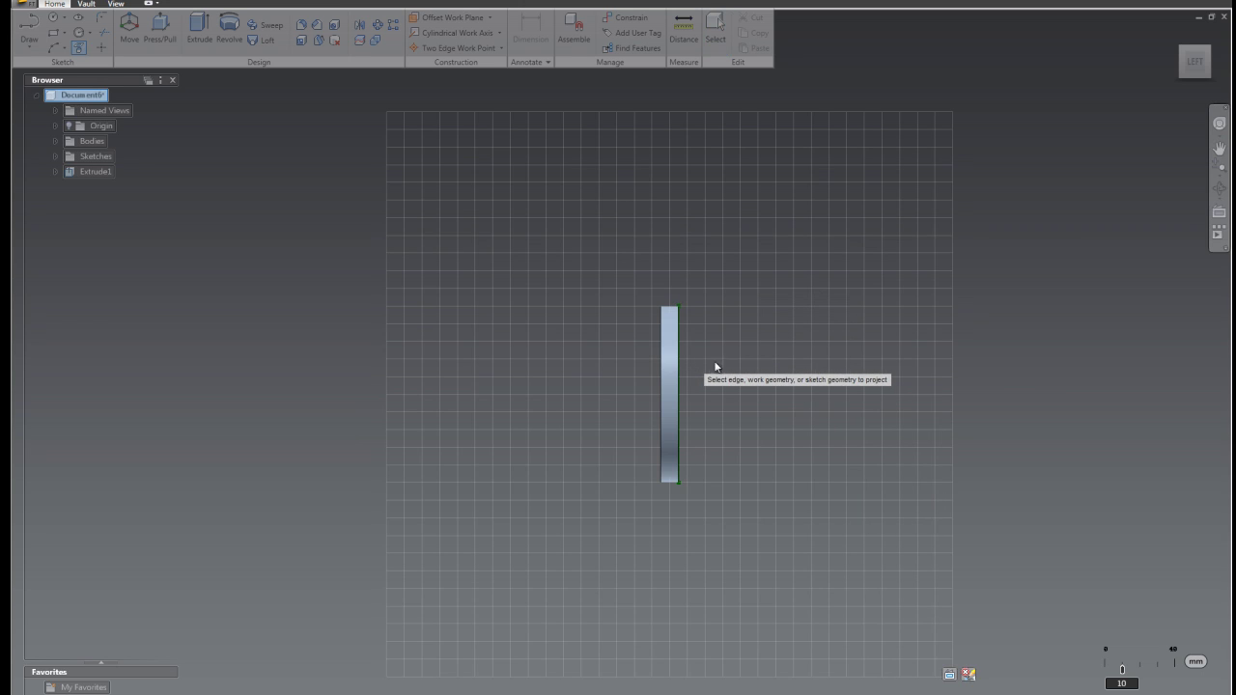
Draw a tapered arm profile rising from the projected edge: lower line about 113 mm, end about 20 mm high, upper line about 99 mm.
{"action": "right_click", "coordinate": [742, 348]}
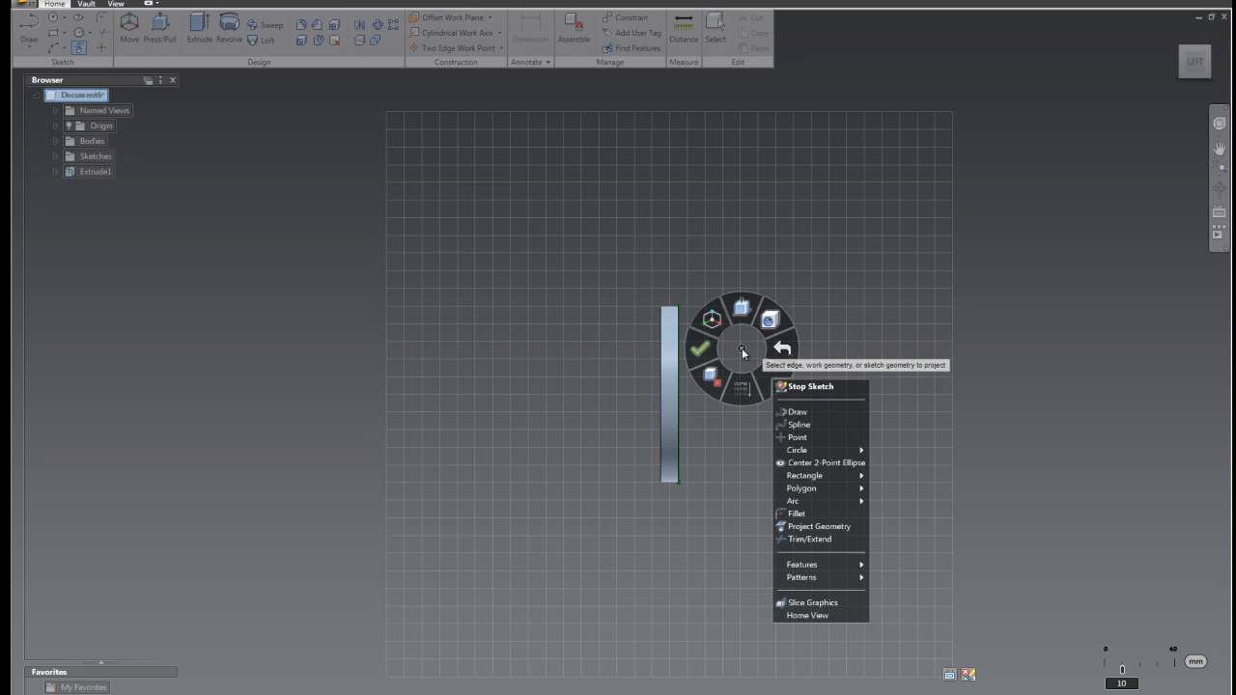
{"action": "left_click", "coordinate": [798, 412]}
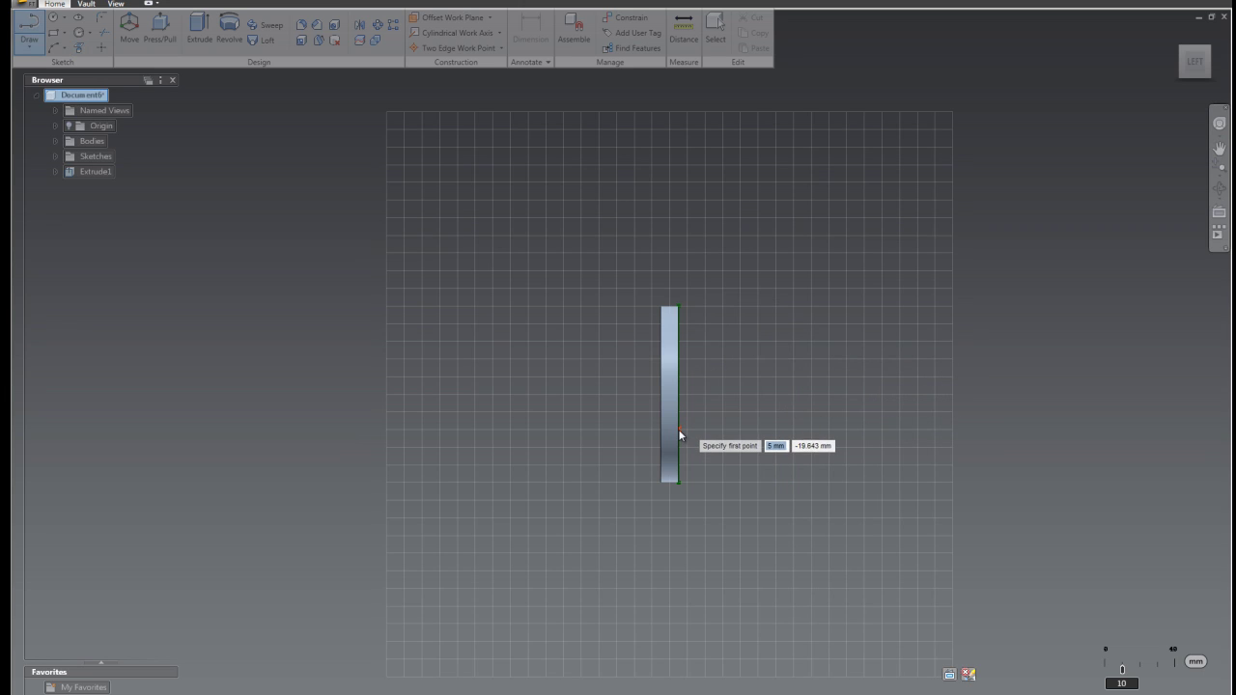
{"action": "left_click", "coordinate": [678, 429]}
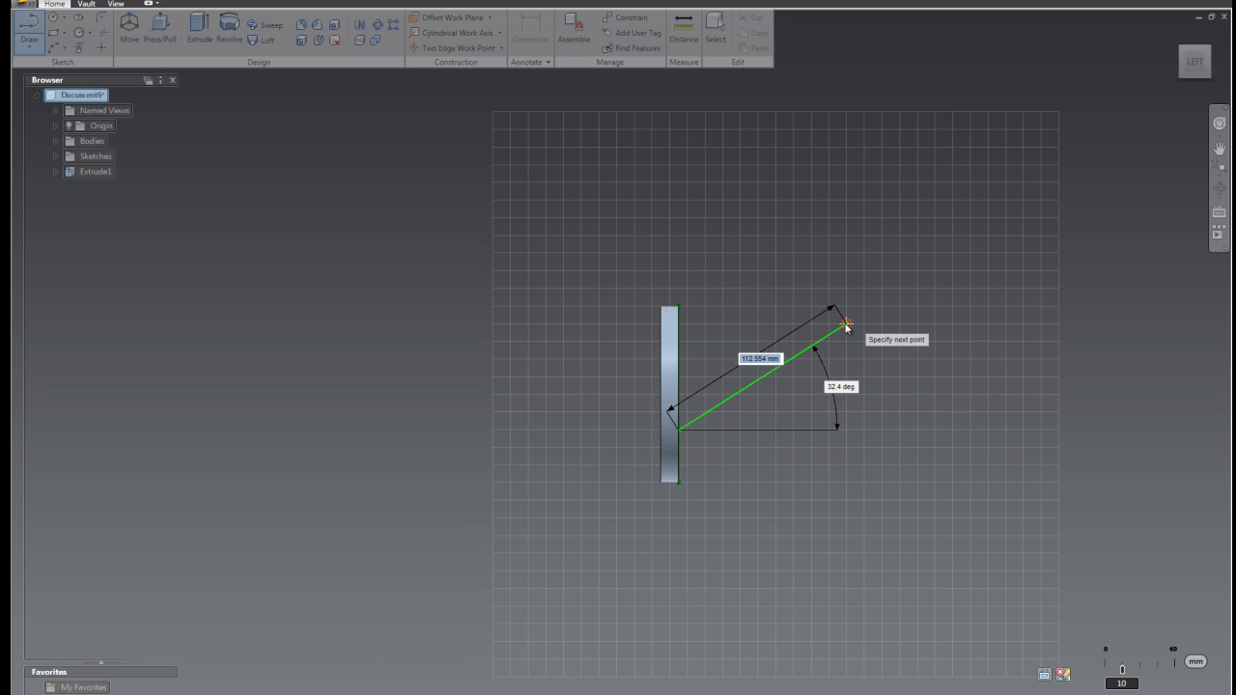
{"action": "left_click", "coordinate": [846, 325]}
{"action": "left_click", "coordinate": [846, 287]}
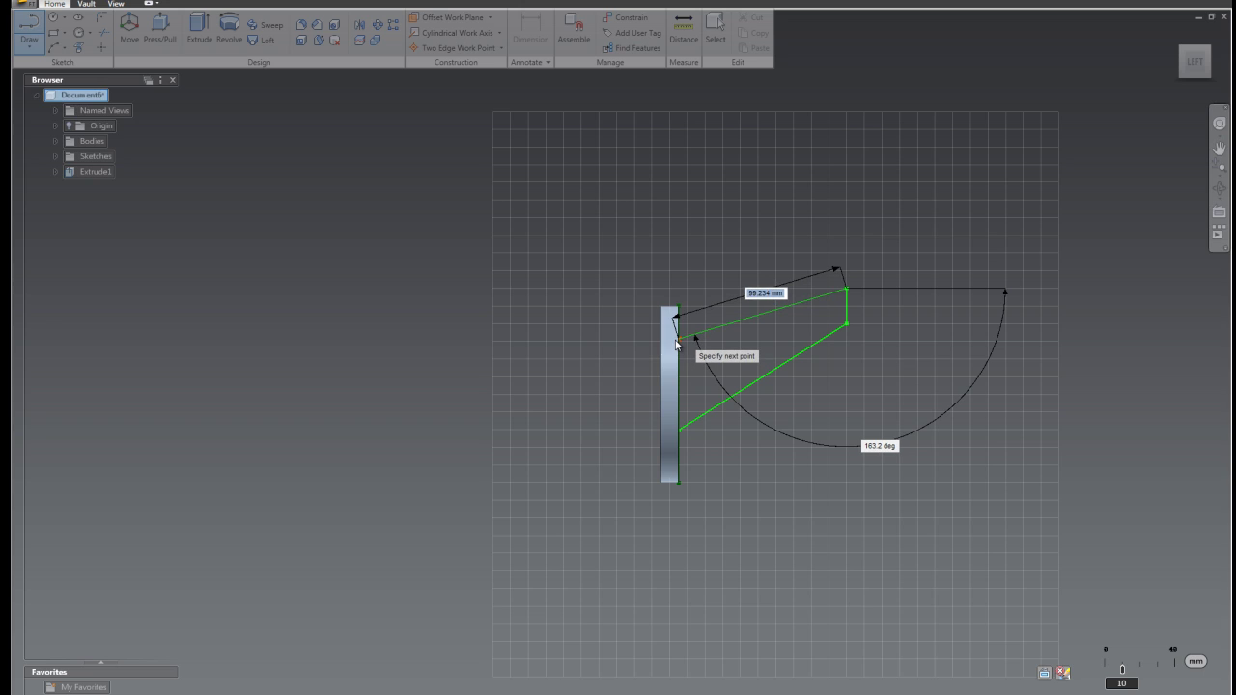
{"action": "left_click", "coordinate": [677, 340]}
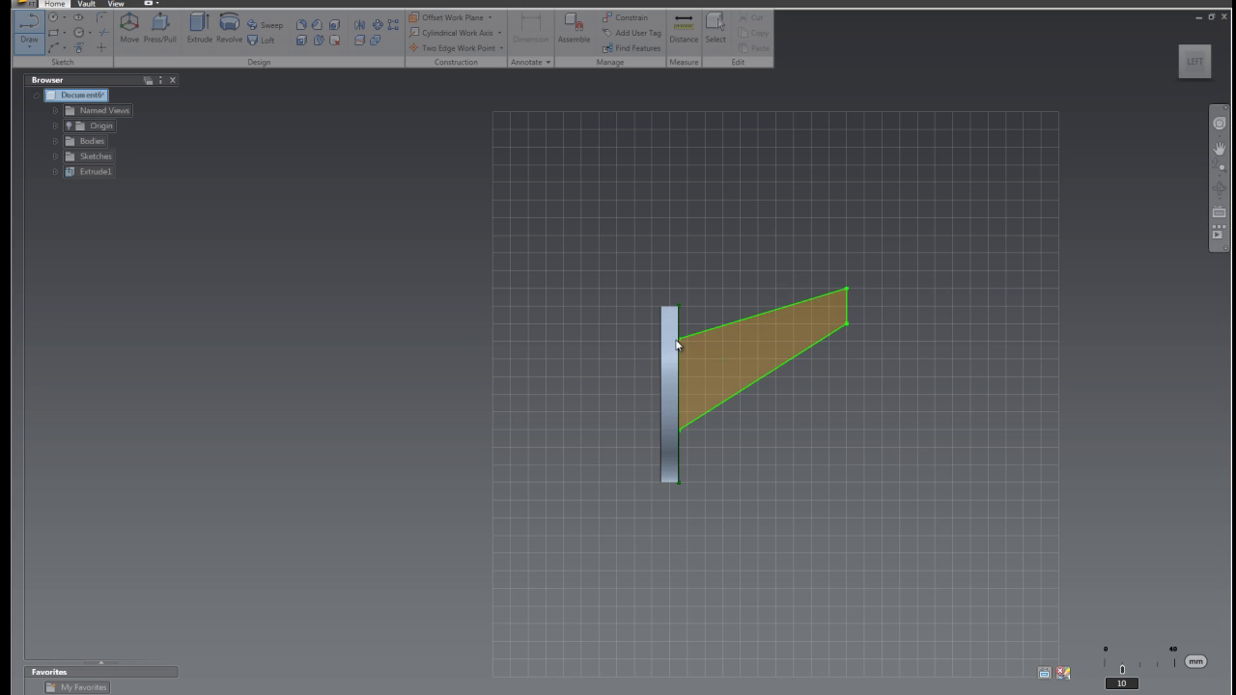
{"action": "right_click", "coordinate": [756, 277]}
{"action": "left_click", "coordinate": [720, 282]}
Extrude the tapered arm profile symmetrically by 10 mm, joined to the round plate.
{"action": "middle_click_drag", "start_coordinate": [789, 399], "coordinate": [702, 426], "text": "shift"}
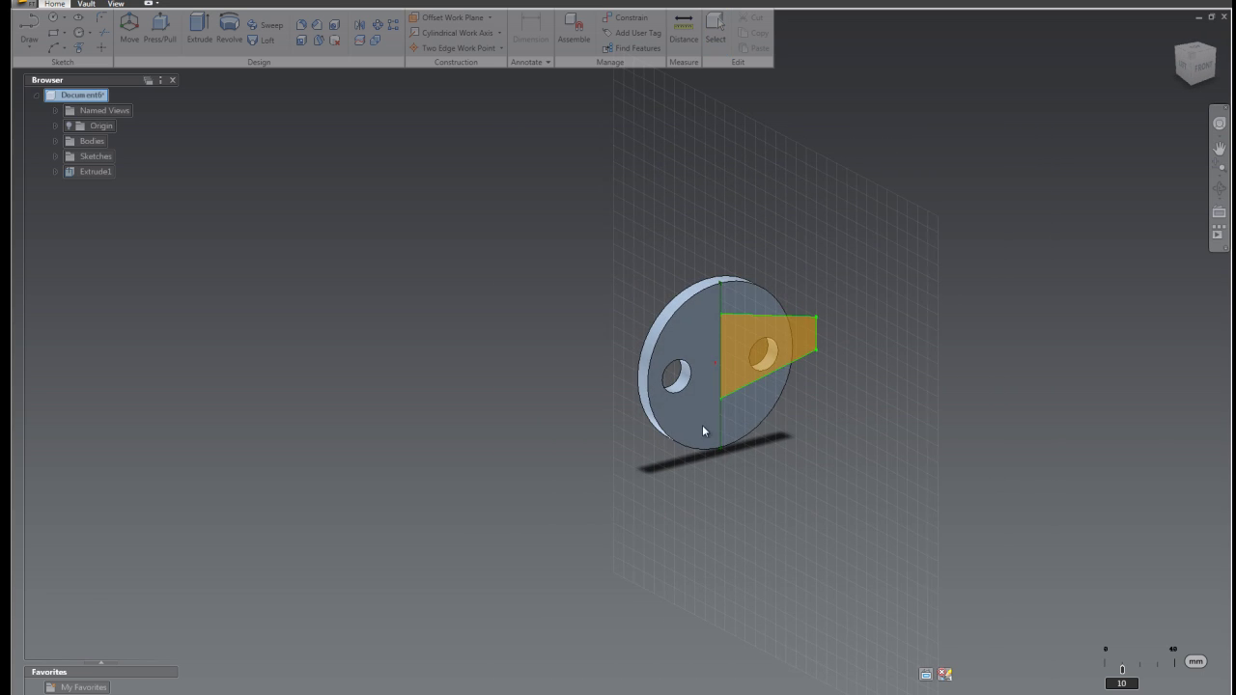
{"action": "left_click", "coordinate": [760, 370]}
{"action": "left_click", "coordinate": [762, 371]}
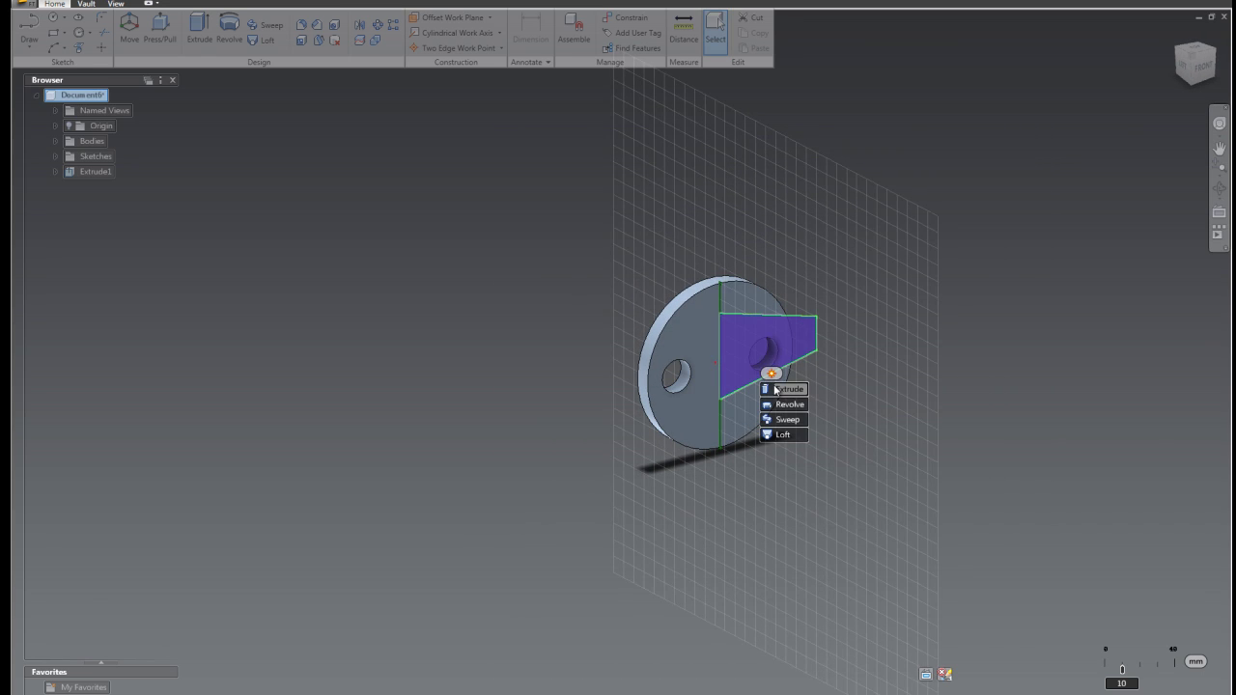
{"action": "left_click", "coordinate": [779, 394]}
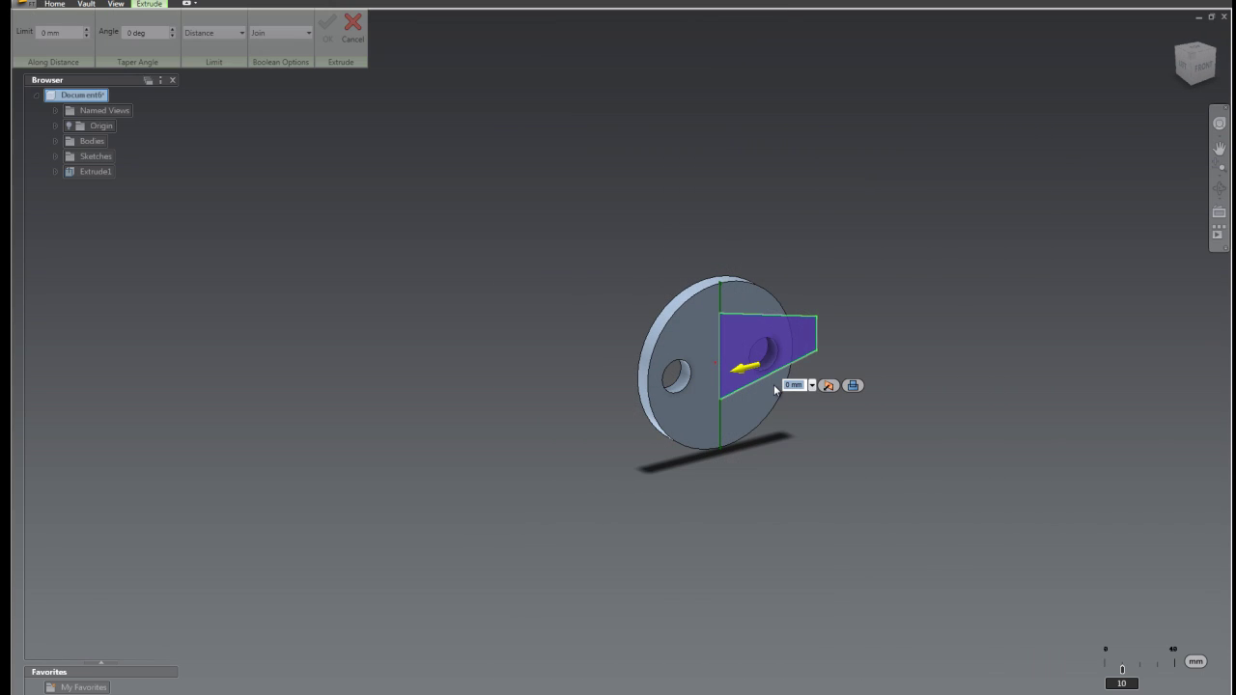
{"action": "left_click", "coordinate": [829, 389]}
{"action": "left_click", "coordinate": [829, 389]}
{"action": "left_click", "coordinate": [853, 386]}
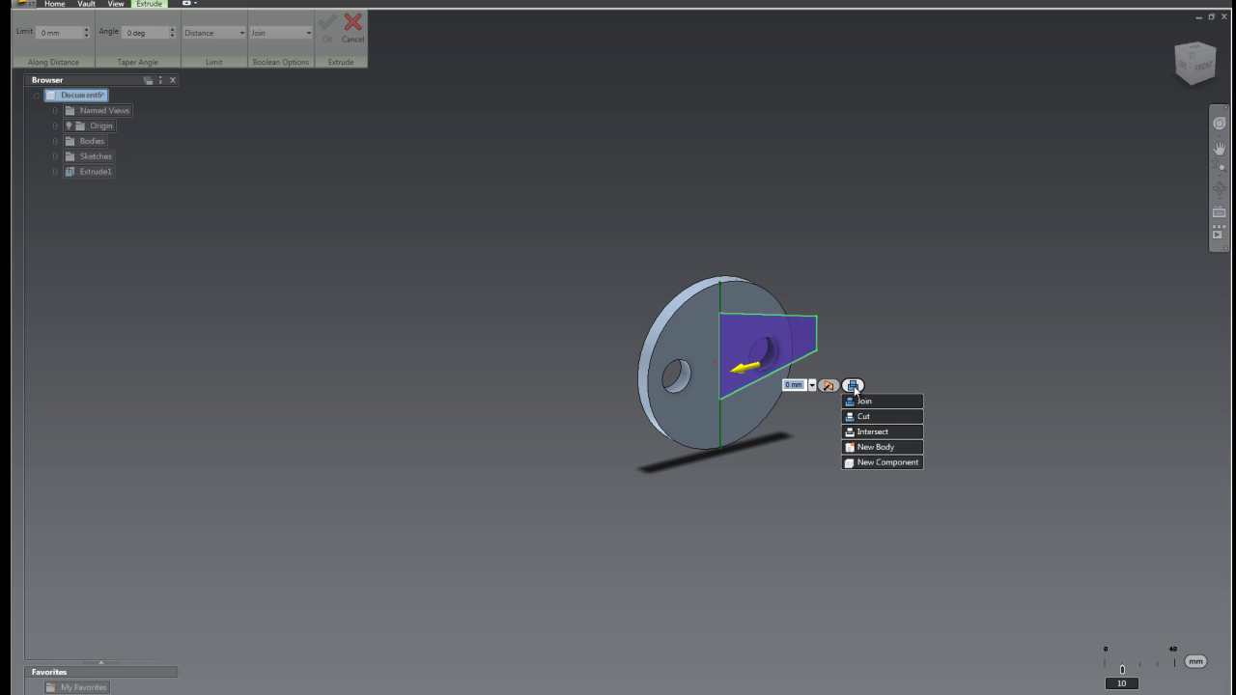
{"action": "left_click", "coordinate": [827, 385]}
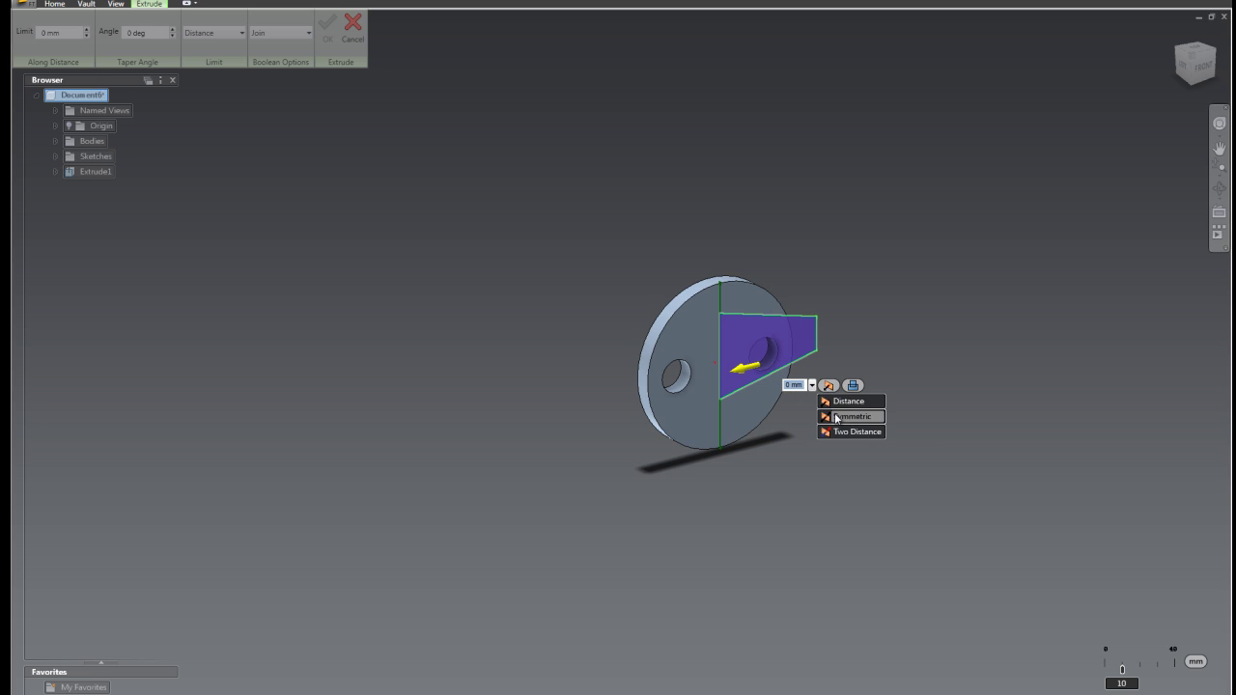
{"action": "left_click", "coordinate": [836, 418]}
{"action": "left_click_drag", "start_coordinate": [742, 376], "coordinate": [728, 374]}
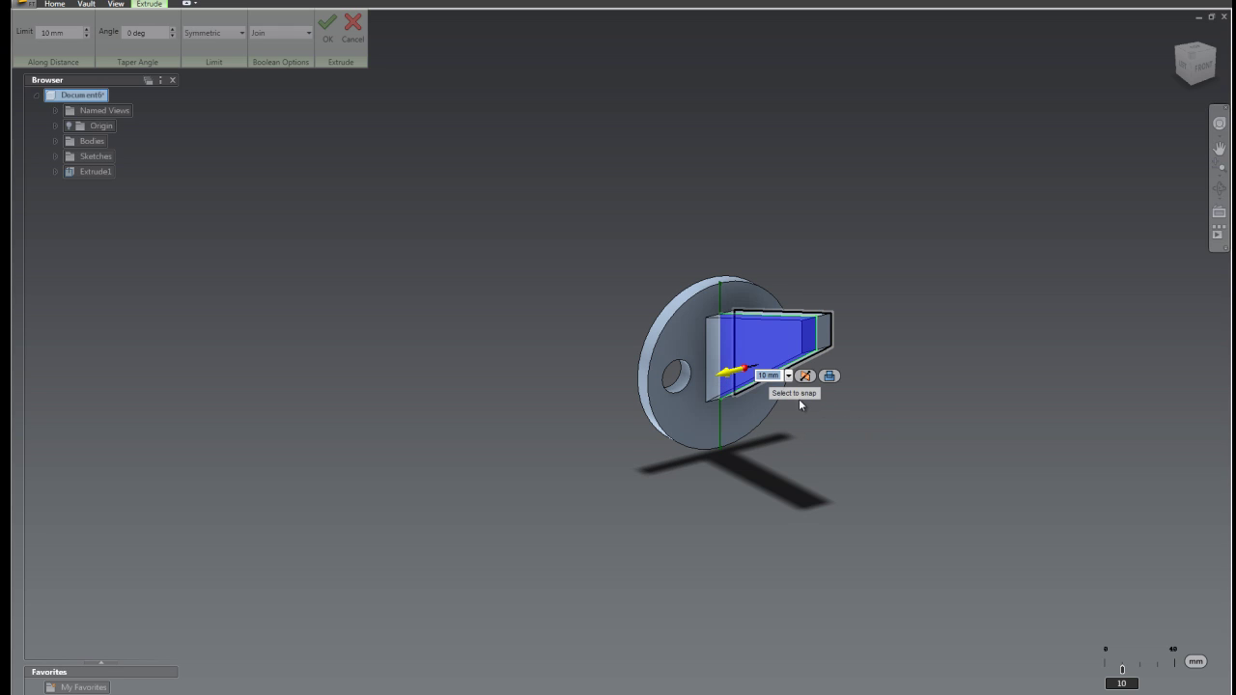
{"action": "right_click", "coordinate": [882, 392]}
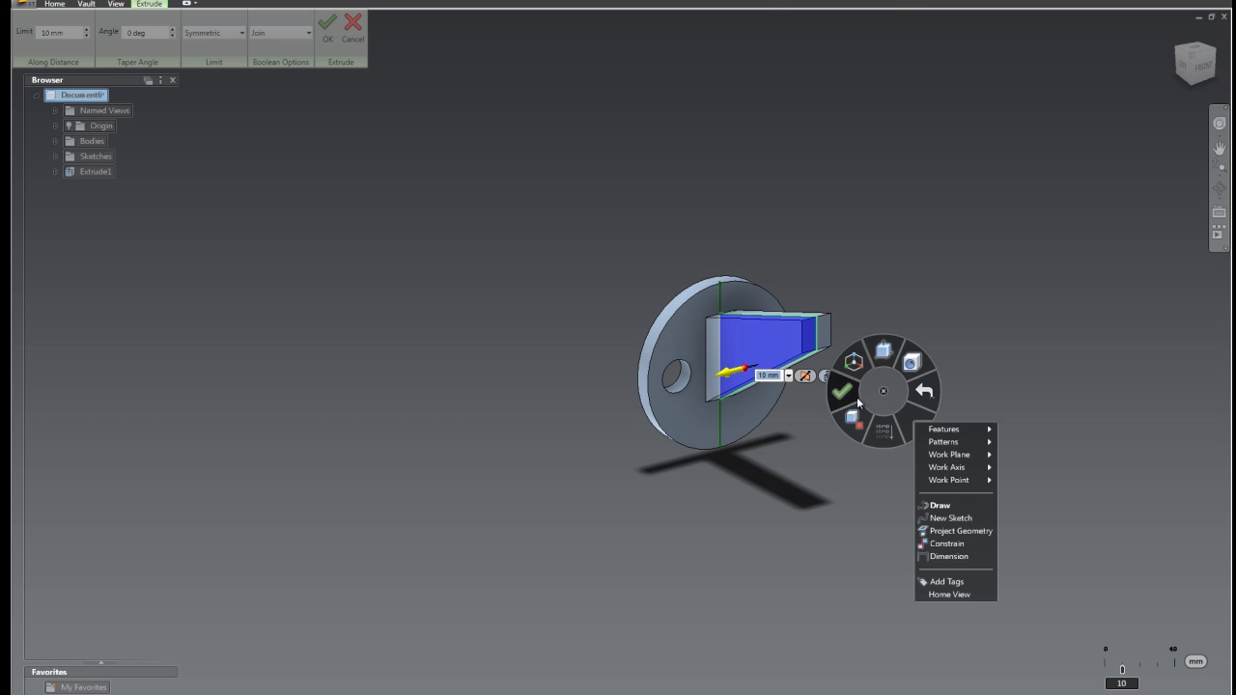
{"action": "left_click", "coordinate": [838, 394]}
Start a new sketch on the square face at the free end of the tapered arm.
{"action": "right_click", "coordinate": [904, 330]}
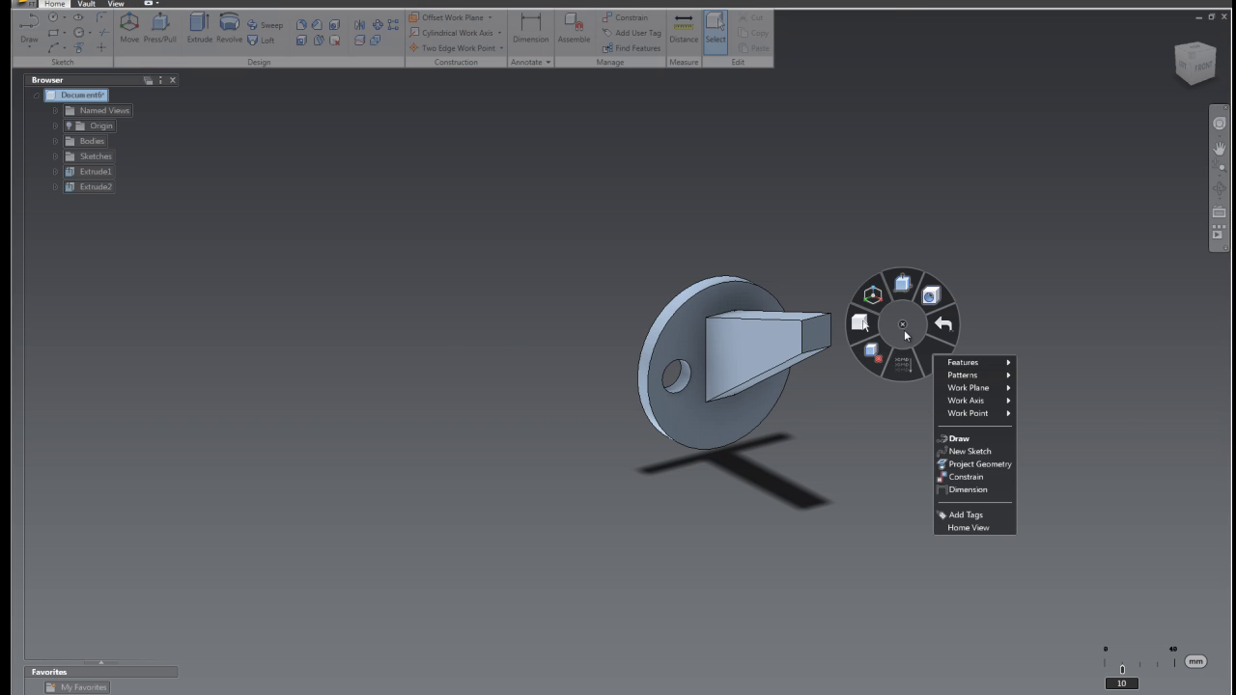
{"action": "left_click", "coordinate": [969, 454]}
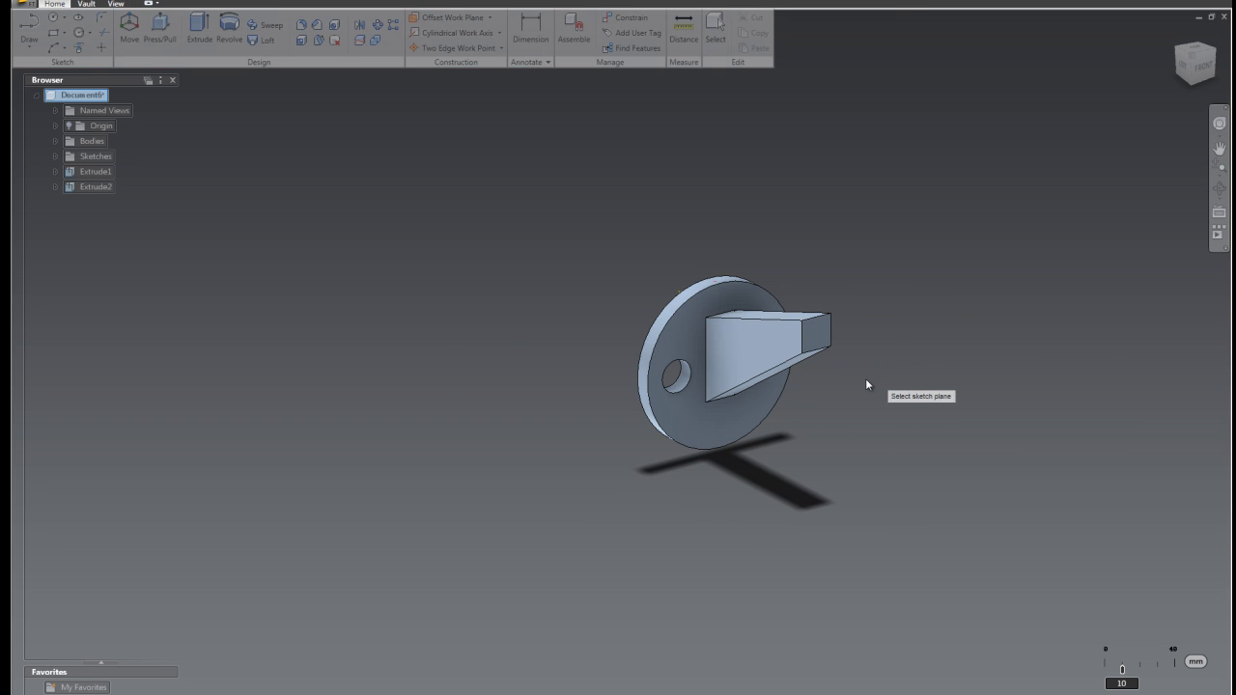
{"action": "left_click", "coordinate": [821, 335]}
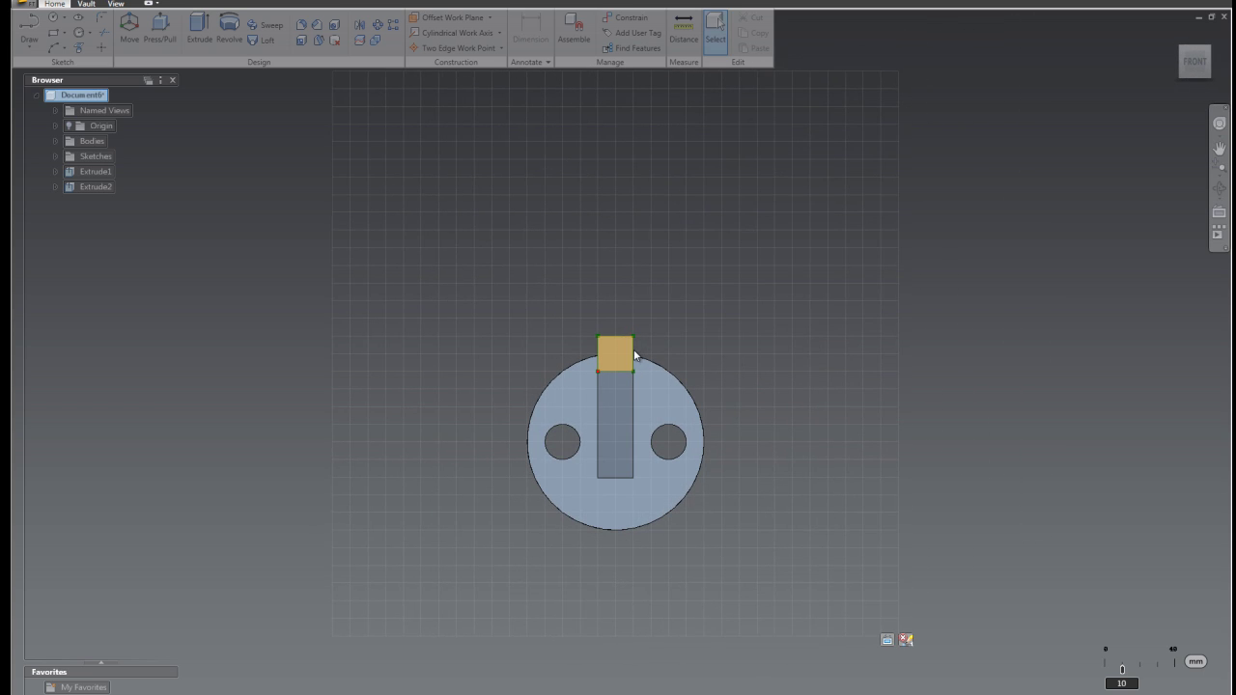
{"action": "scroll", "coordinate": [615, 354], "scroll_direction": "up", "scroll_amount": 5}
Draw a circle of 20 mm radius centred on the arm's square end face.
{"action": "right_click", "coordinate": [838, 356]}
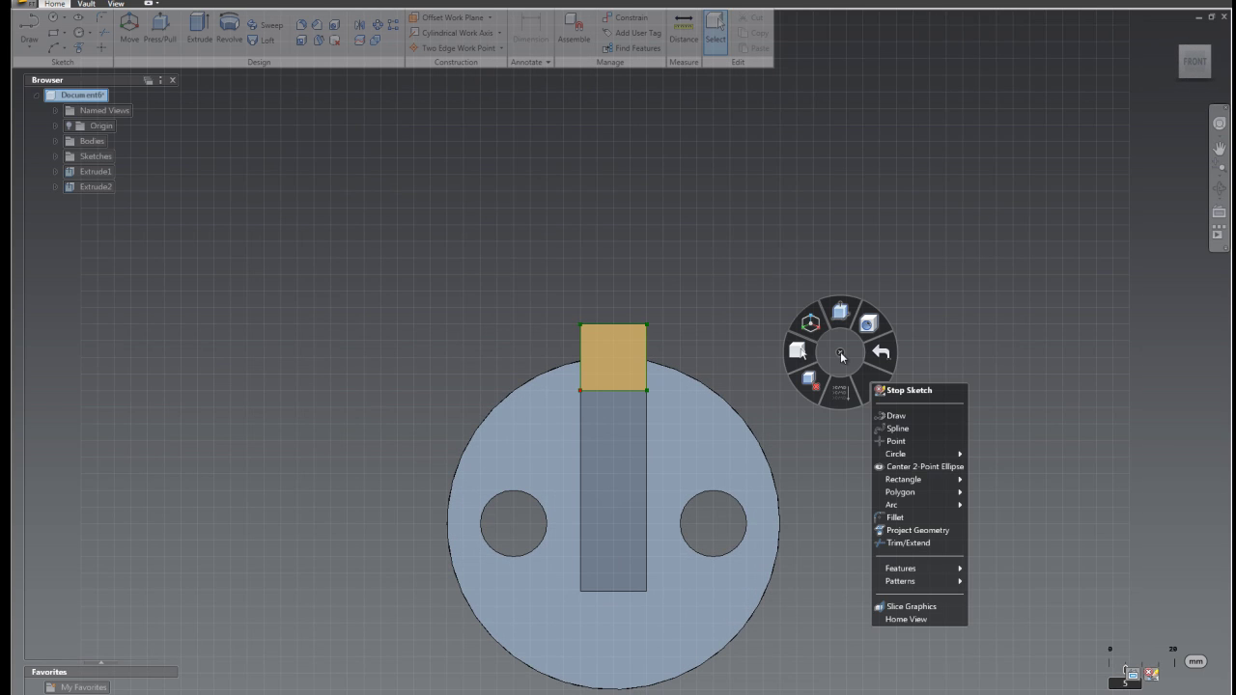
{"action": "mouse_move", "coordinate": [944, 453]}
{"action": "left_click", "coordinate": [987, 458]}
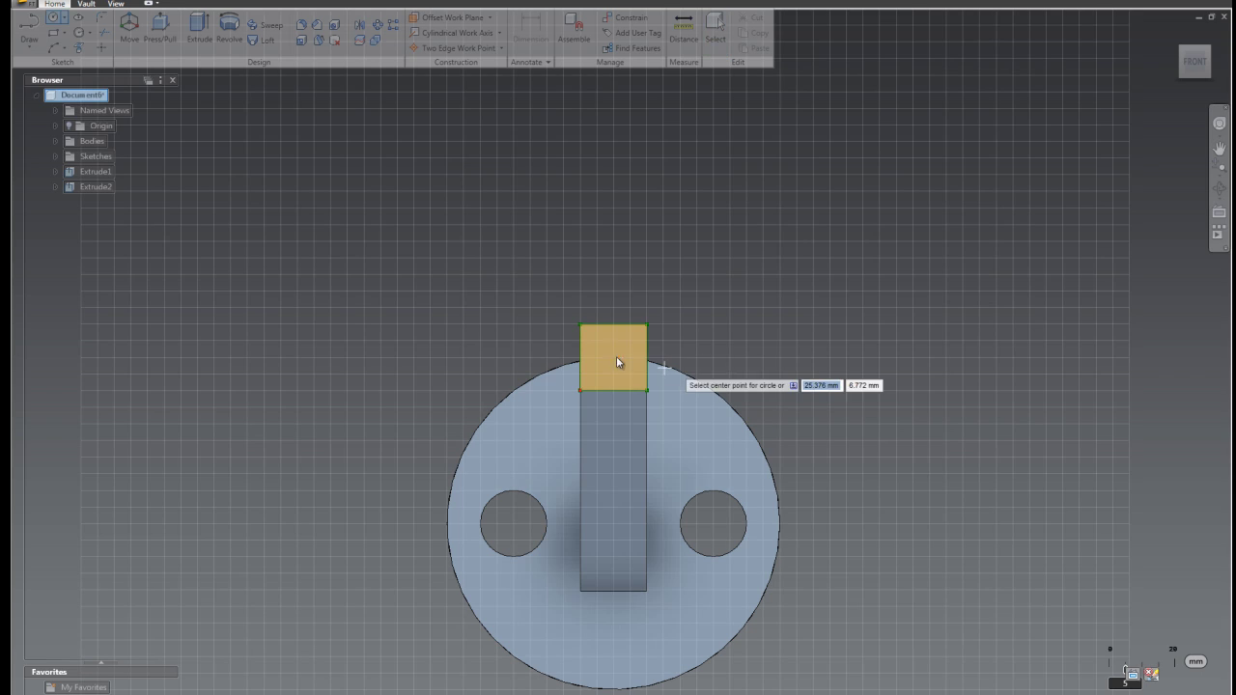
{"action": "left_click", "coordinate": [614, 358]}
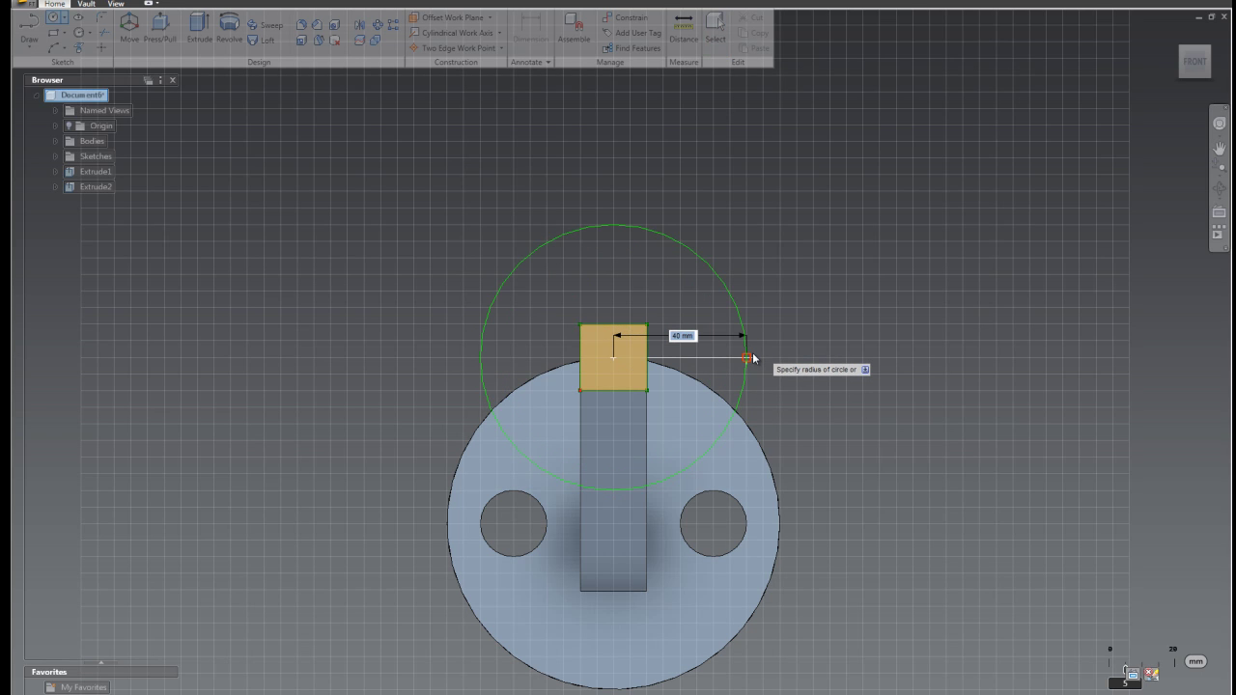
{"action": "type", "text": "20"}
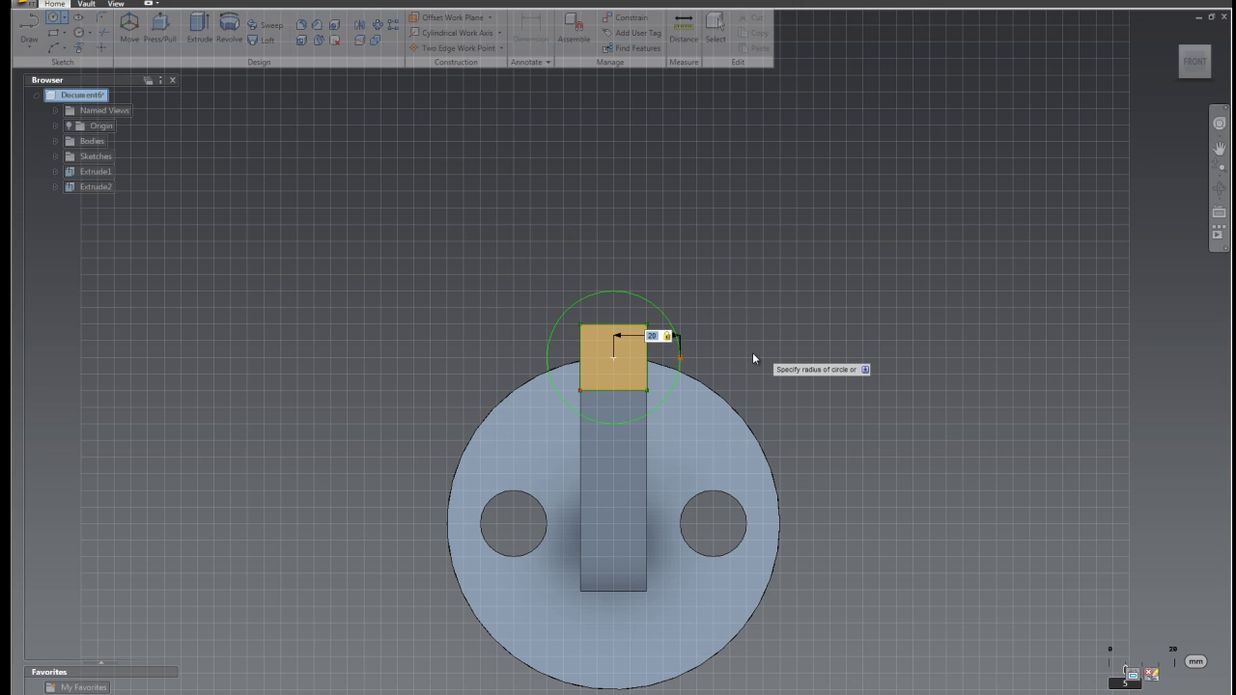
{"action": "right_click", "coordinate": [752, 353]}
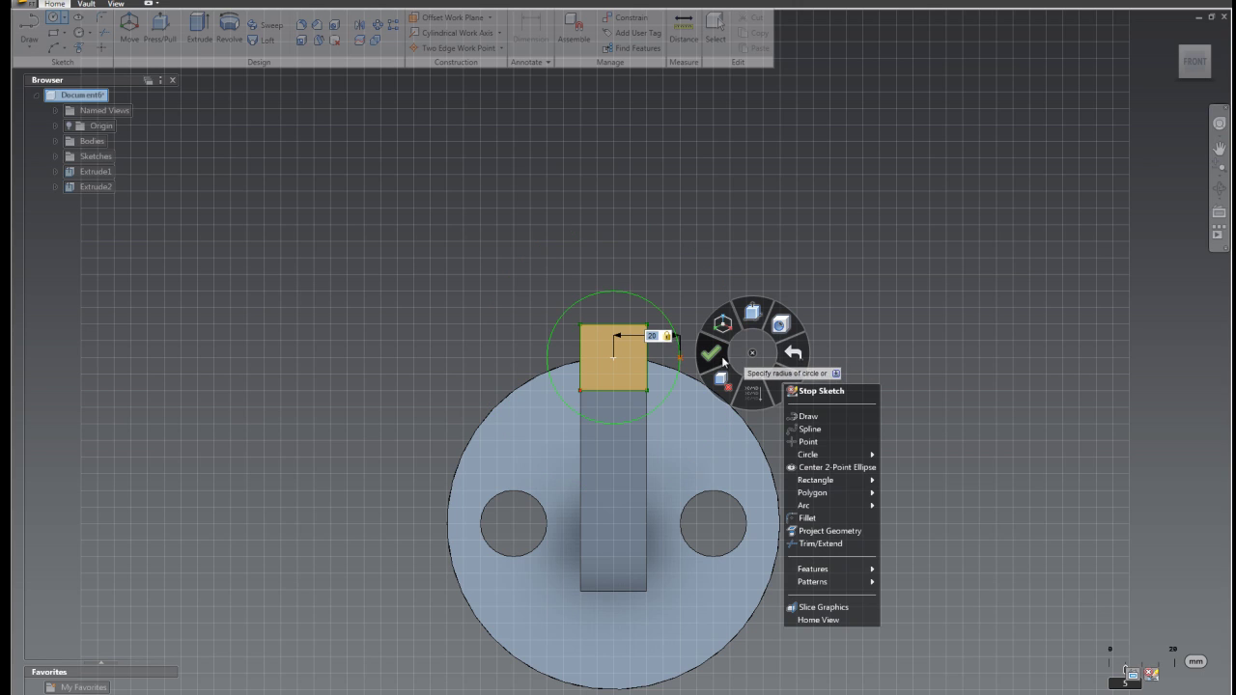
{"action": "left_click", "coordinate": [686, 364]}
{"action": "left_click", "coordinate": [686, 364]}
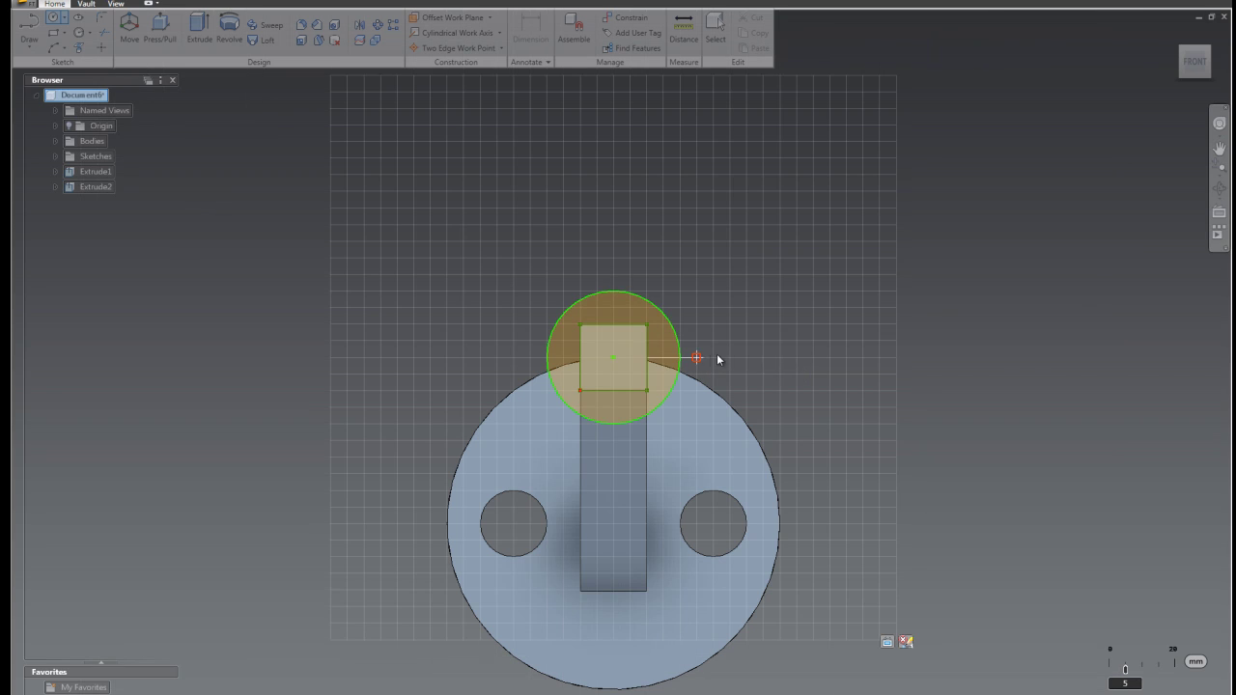
{"action": "right_click", "coordinate": [771, 355]}
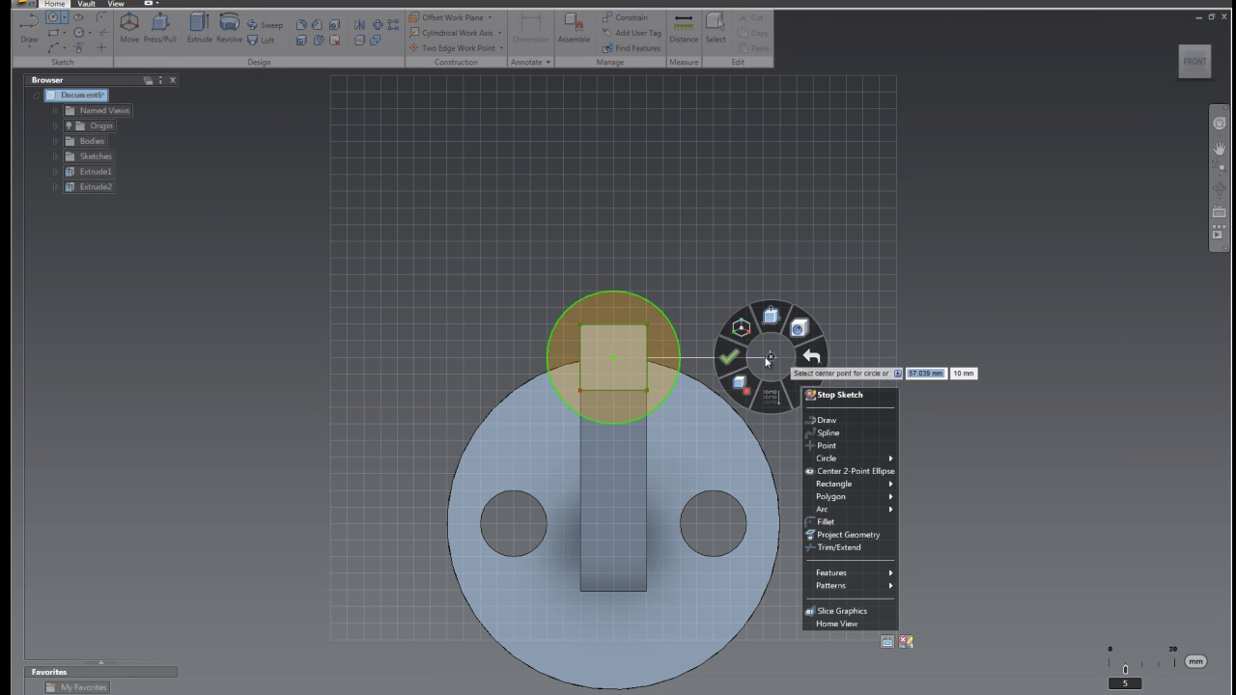
{"action": "left_click", "coordinate": [739, 360]}
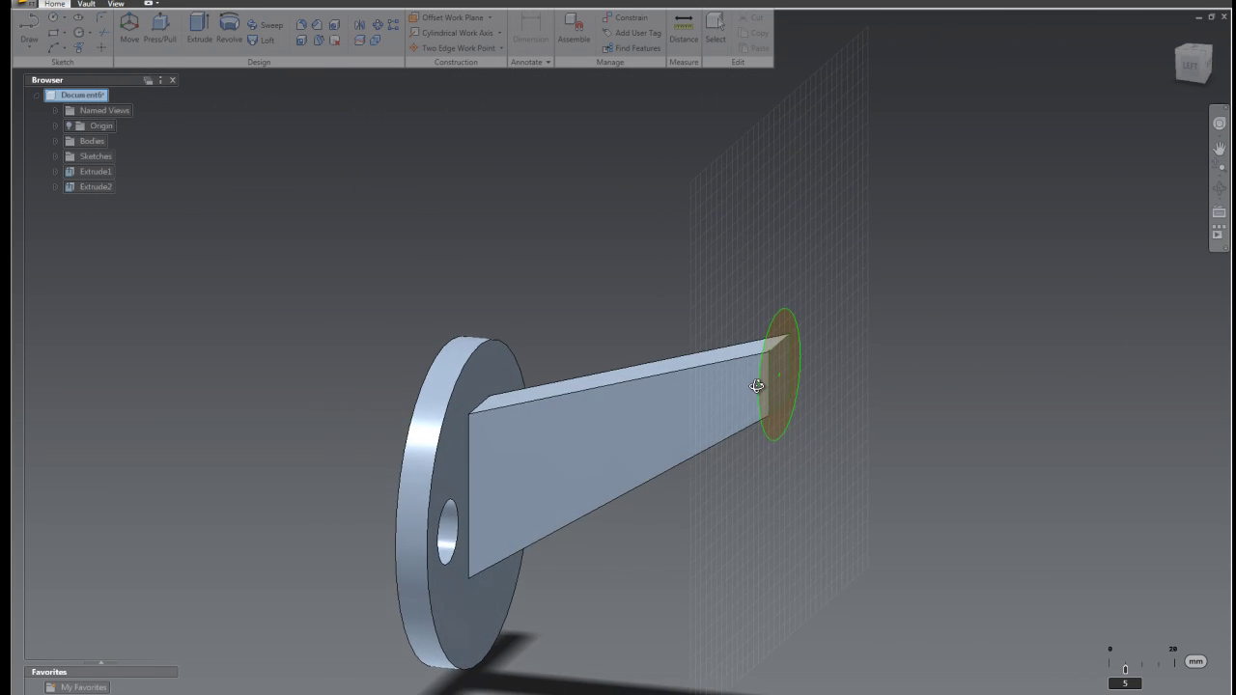
Extrude the whole circle, including its inner square region, 10 mm outward from the arm's end, joined to the arm.
{"action": "left_click", "coordinate": [795, 383]}
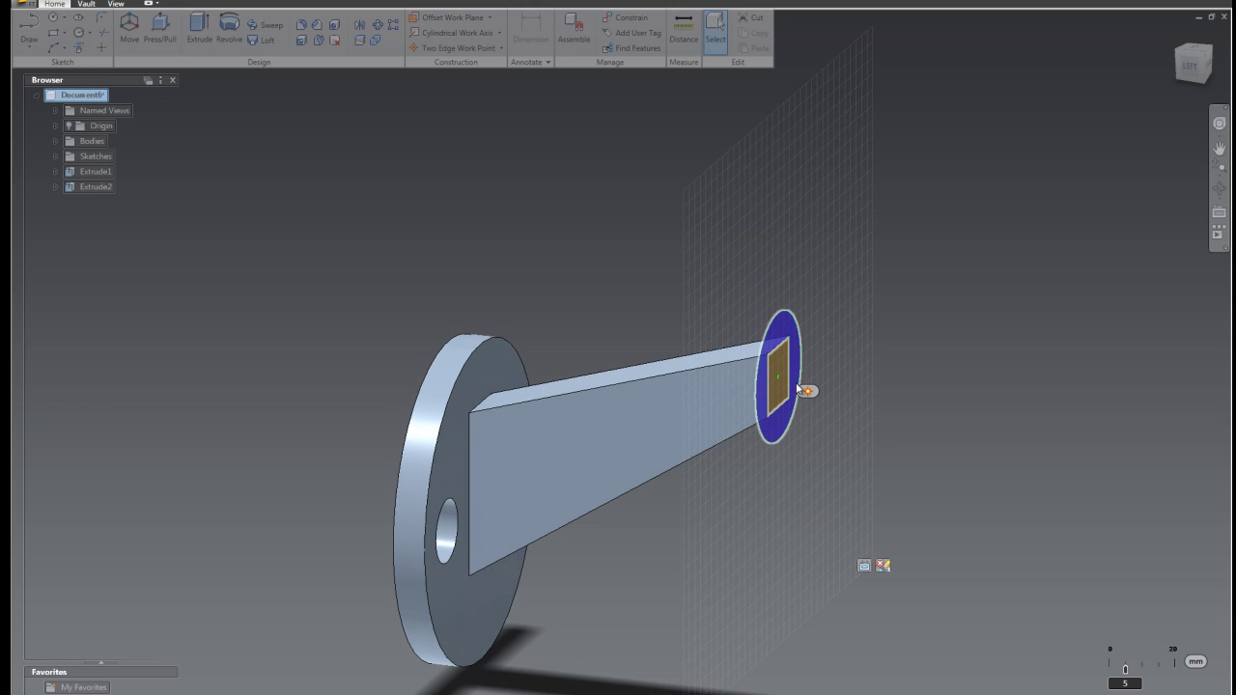
{"action": "left_click", "coordinate": [821, 407]}
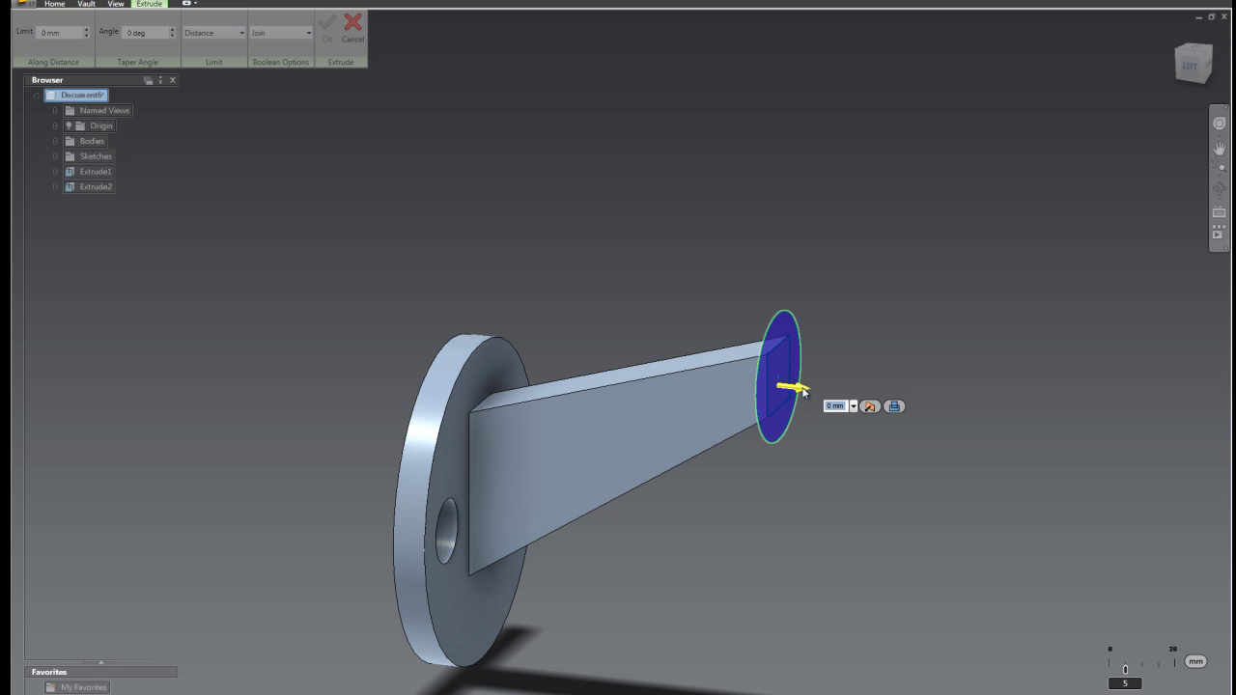
{"action": "left_click_drag", "start_coordinate": [803, 390], "coordinate": [841, 399]}
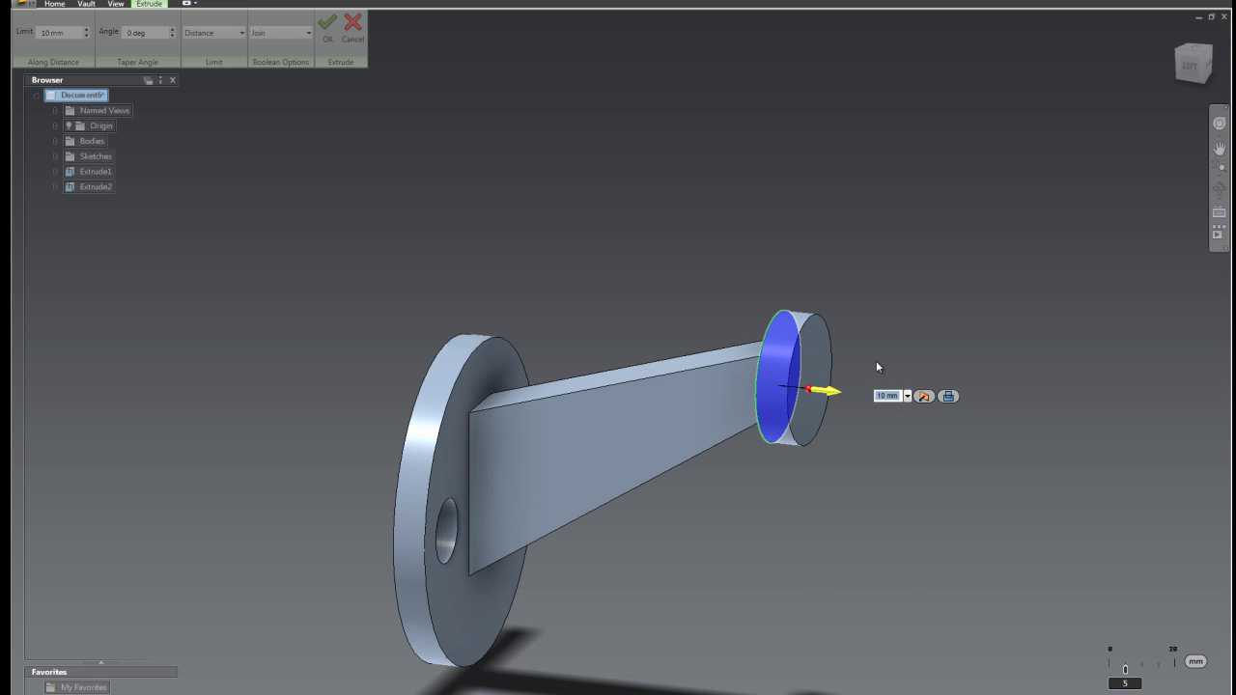
{"action": "right_click", "coordinate": [877, 362]}
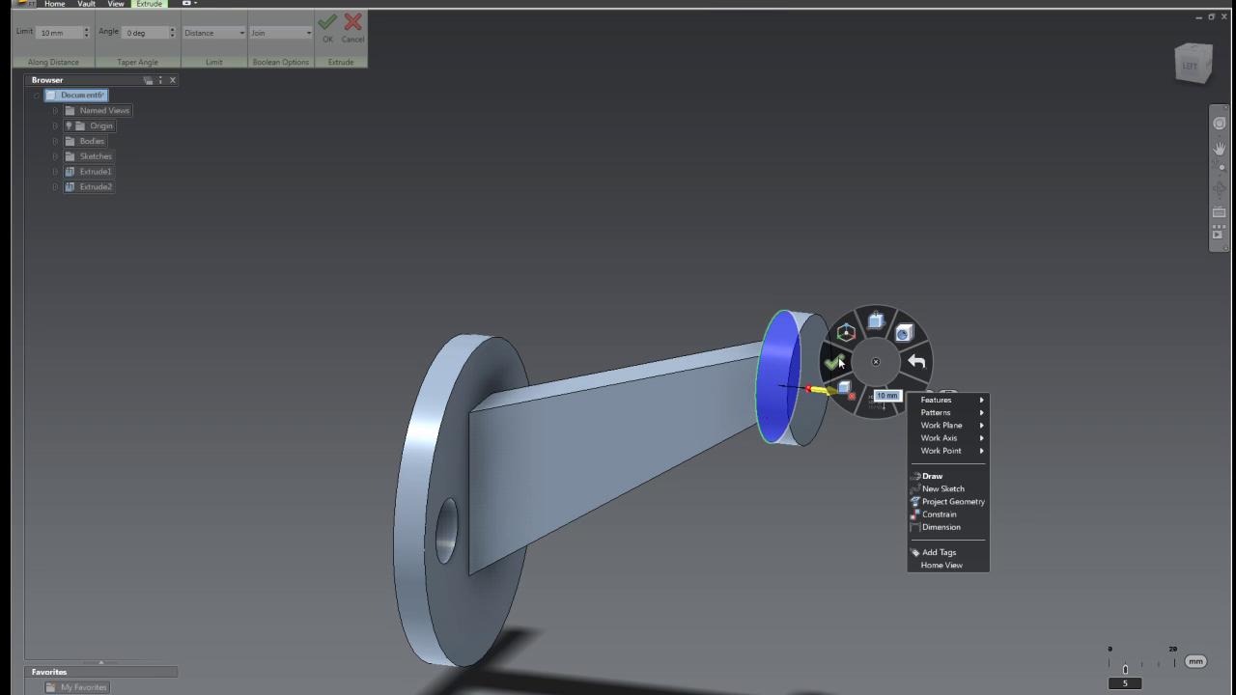
{"action": "left_click", "coordinate": [835, 362]}
Use Press/Pull on both mounting hole walls in the round plate to set their radius to 5 mm.
{"action": "middle_click_drag", "start_coordinate": [816, 442], "coordinate": [738, 457], "text": "shift"}
{"action": "right_click", "coordinate": [1062, 396]}
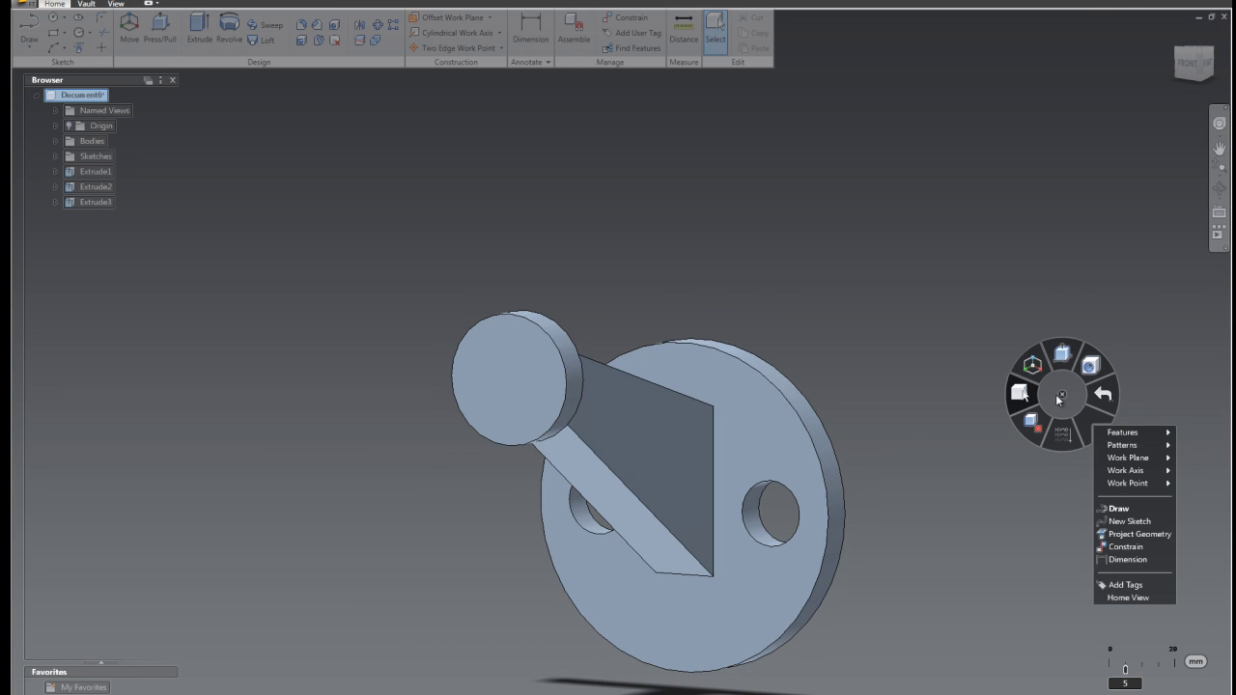
{"action": "left_click", "coordinate": [1069, 355]}
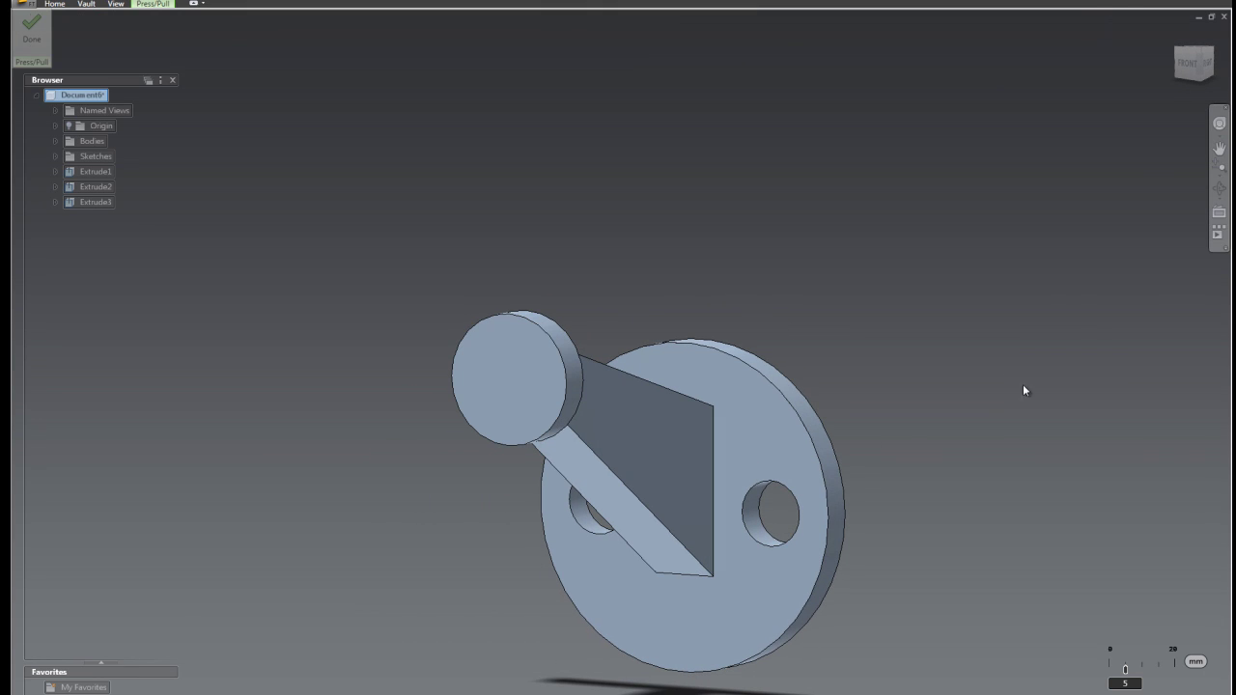
{"action": "left_click", "coordinate": [758, 517]}
{"action": "middle_click_drag", "start_coordinate": [683, 505], "coordinate": [764, 461], "text": "shift"}
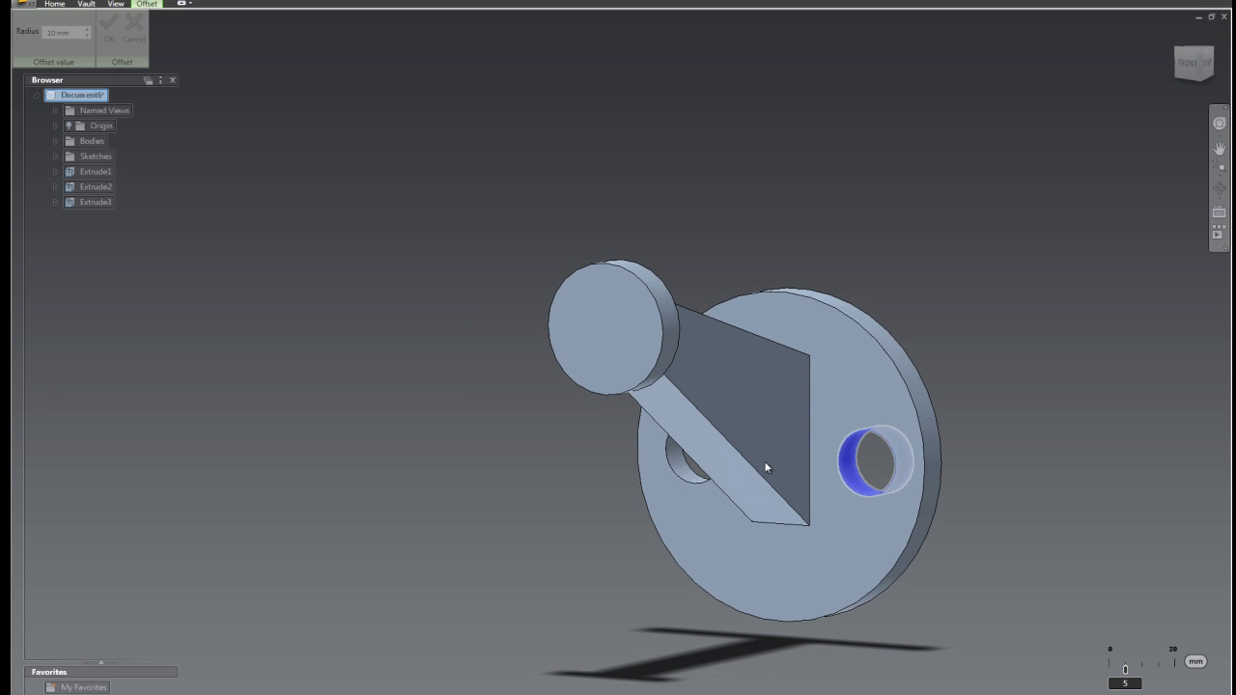
{"action": "left_click", "coordinate": [690, 464]}
{"action": "left_click_drag", "start_coordinate": [690, 466], "coordinate": [701, 455]}
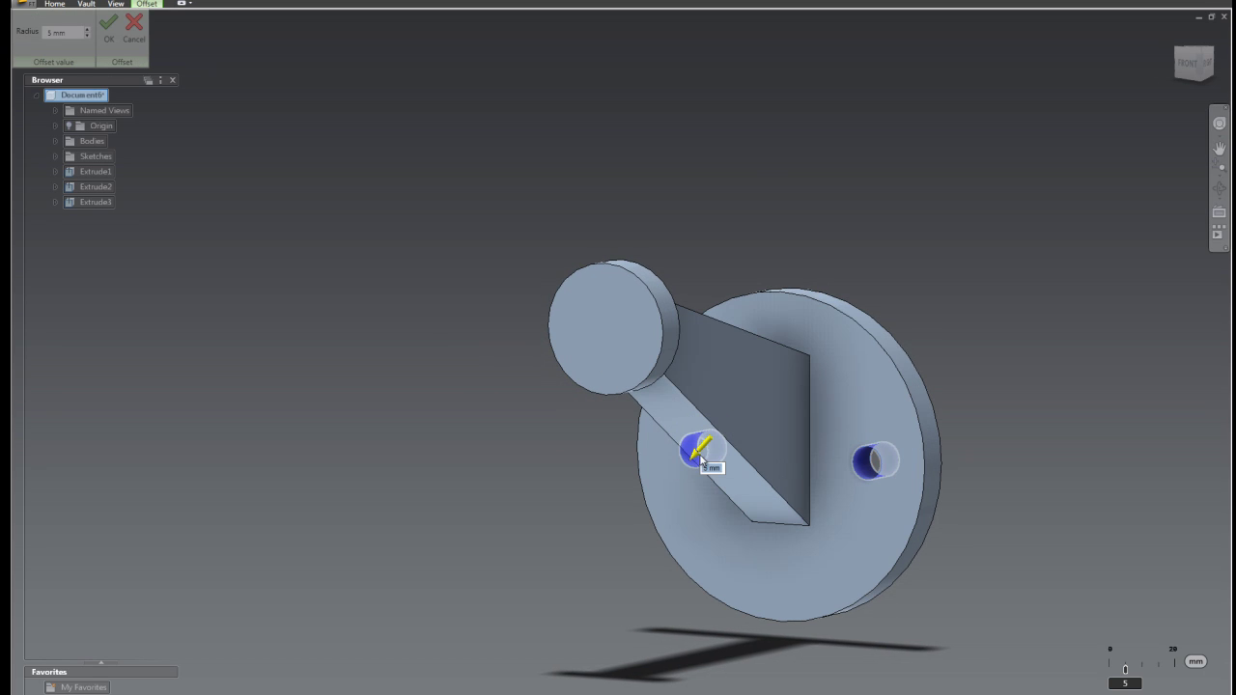
{"action": "right_click", "coordinate": [990, 377]}
{"action": "left_click", "coordinate": [954, 377]}
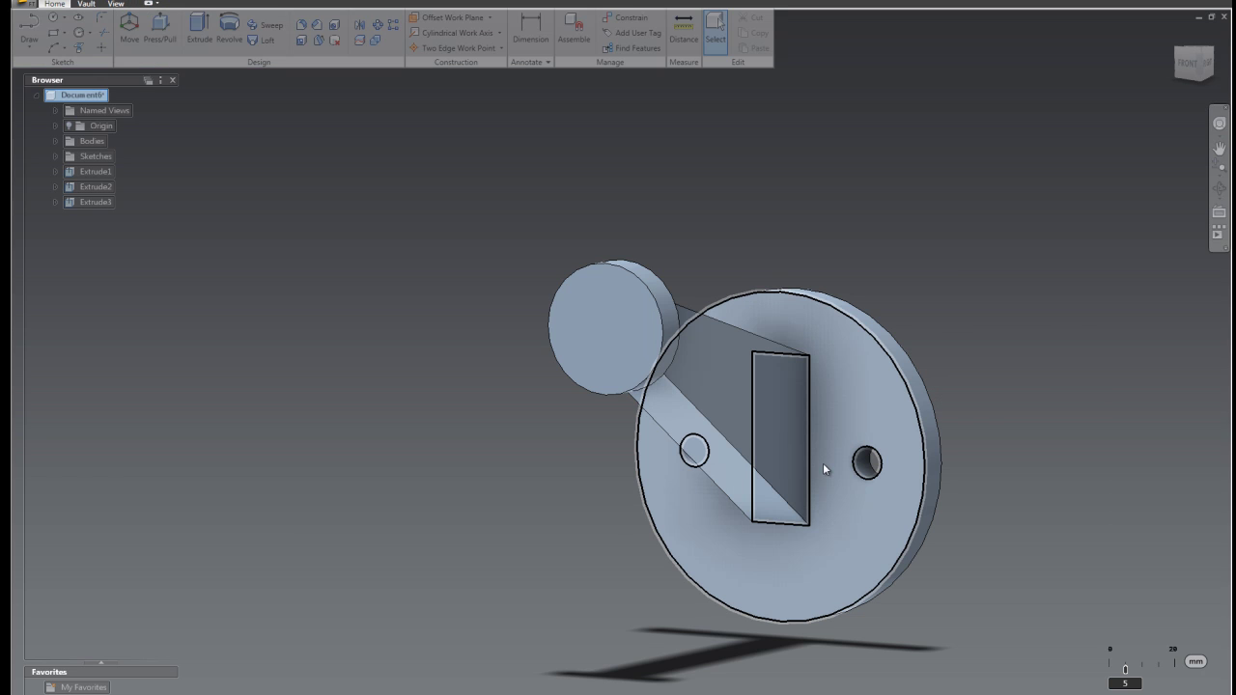
Fillet the outer front edge of the round mounting plate with a 2 mm radius.
{"action": "left_click", "coordinate": [924, 480]}
{"action": "right_click", "coordinate": [987, 434]}
{"action": "left_click", "coordinate": [988, 396]}
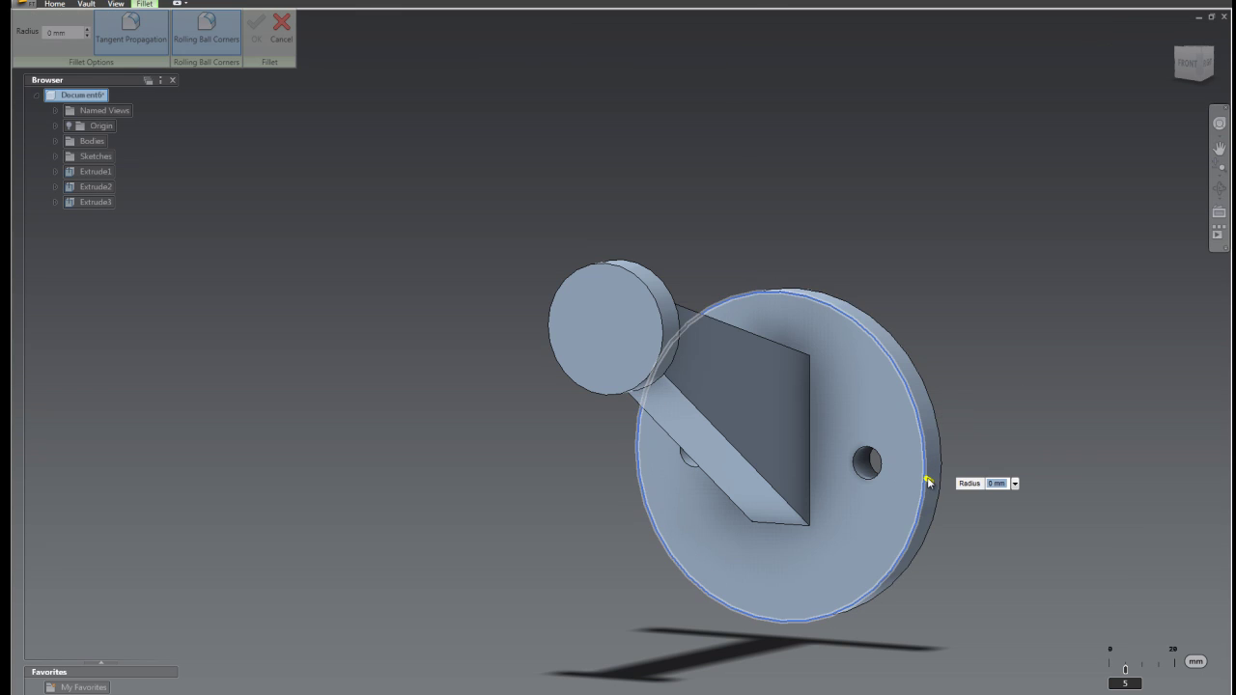
{"action": "left_click_drag", "start_coordinate": [927, 478], "coordinate": [928, 482]}
{"action": "type", "text": "2"}
{"action": "key", "text": "Return"}
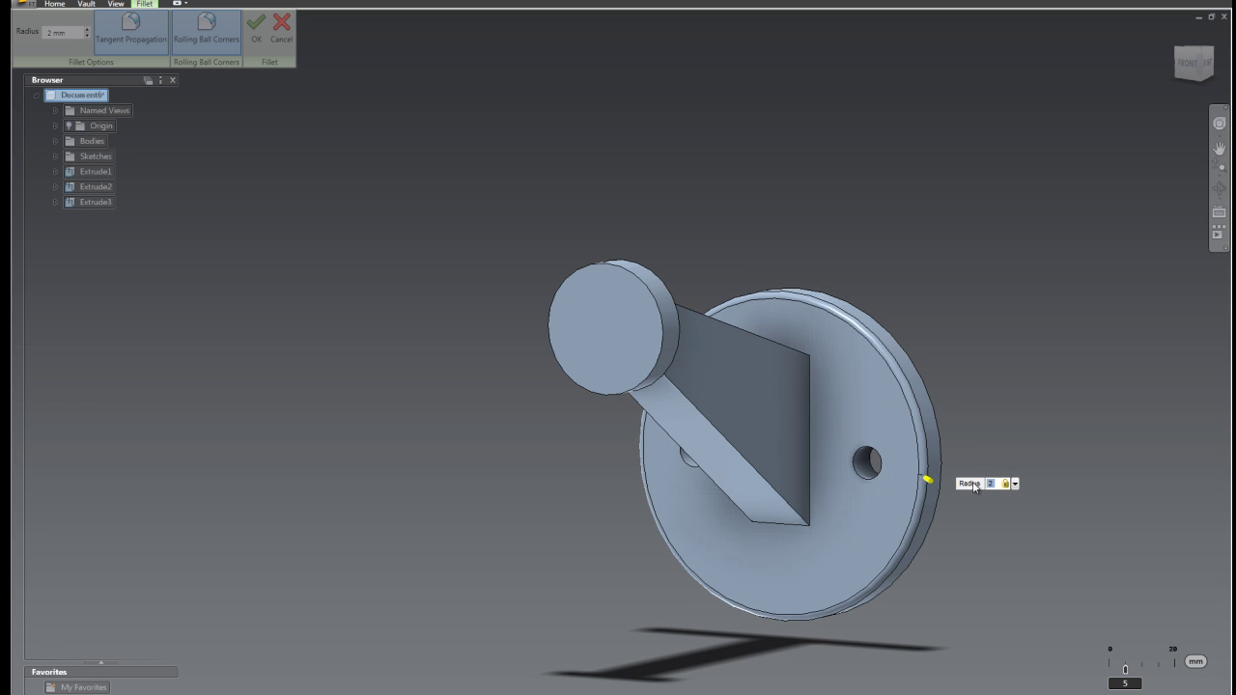
{"action": "middle_click_drag", "start_coordinate": [884, 434], "coordinate": [933, 427], "text": "shift"}
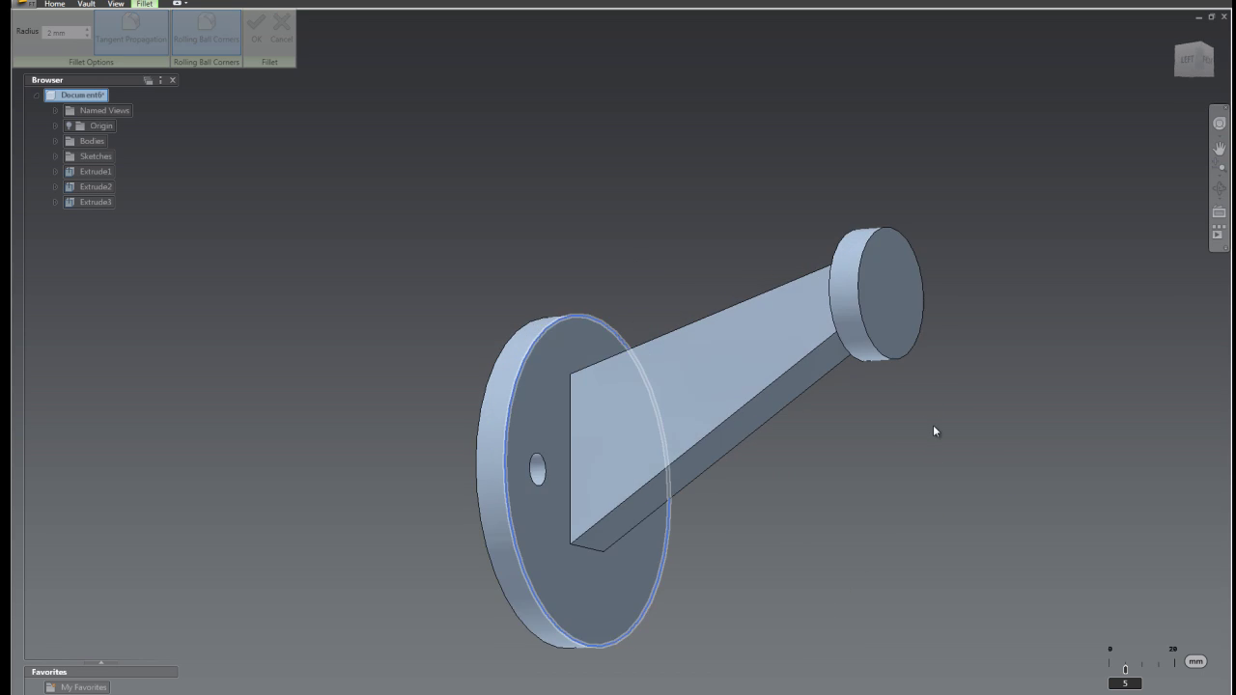
{"action": "key", "text": "F6"}
{"action": "right_click", "coordinate": [1012, 429]}
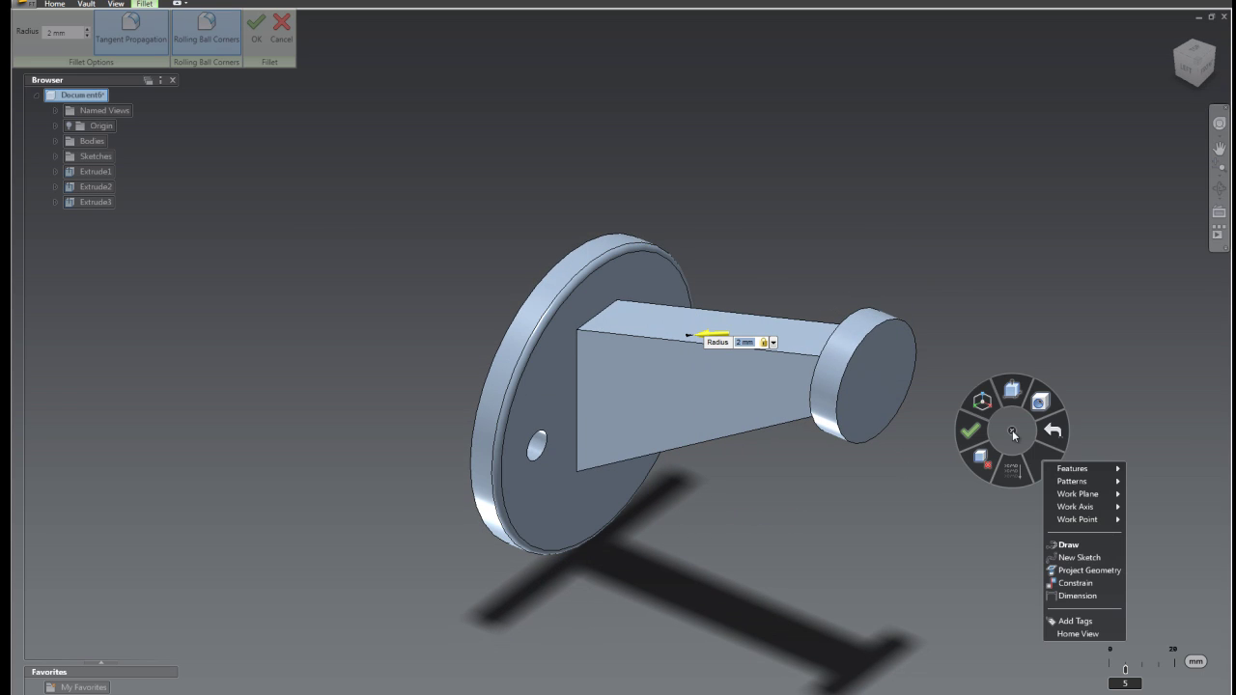
{"action": "left_click", "coordinate": [1012, 393]}
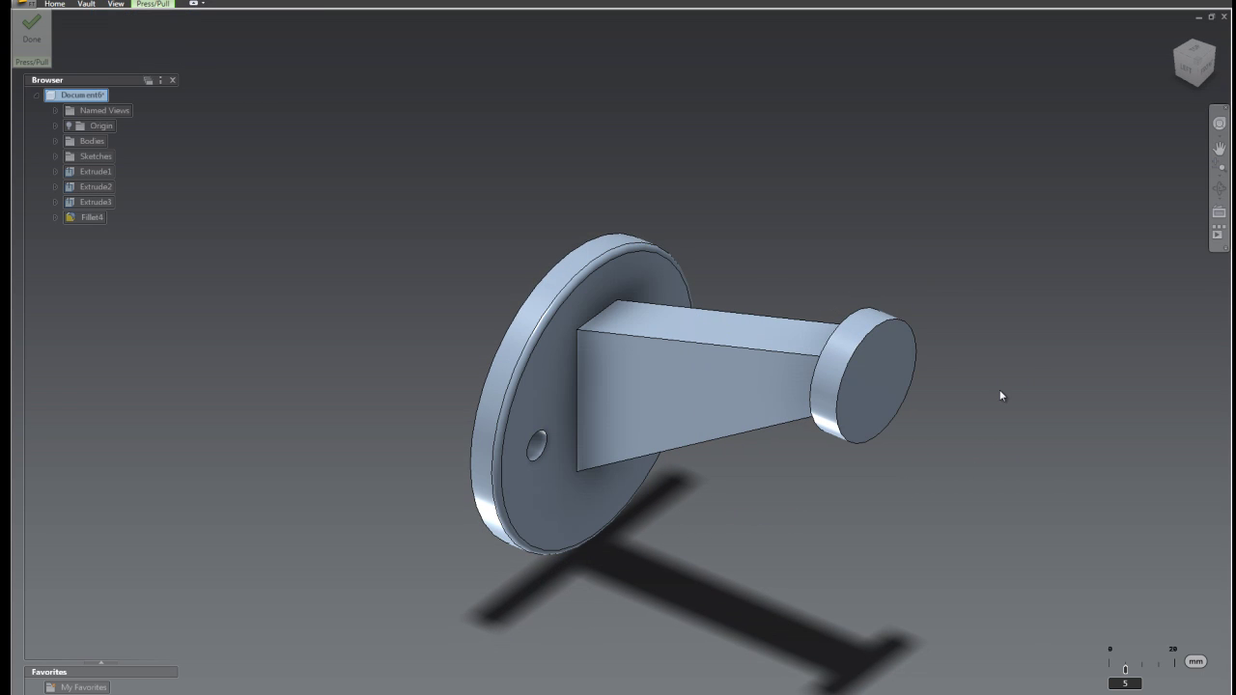
Try to offset the end disc's flat front face outward by about 15 mm with Press/Pull.
{"action": "right_click", "coordinate": [973, 385]}
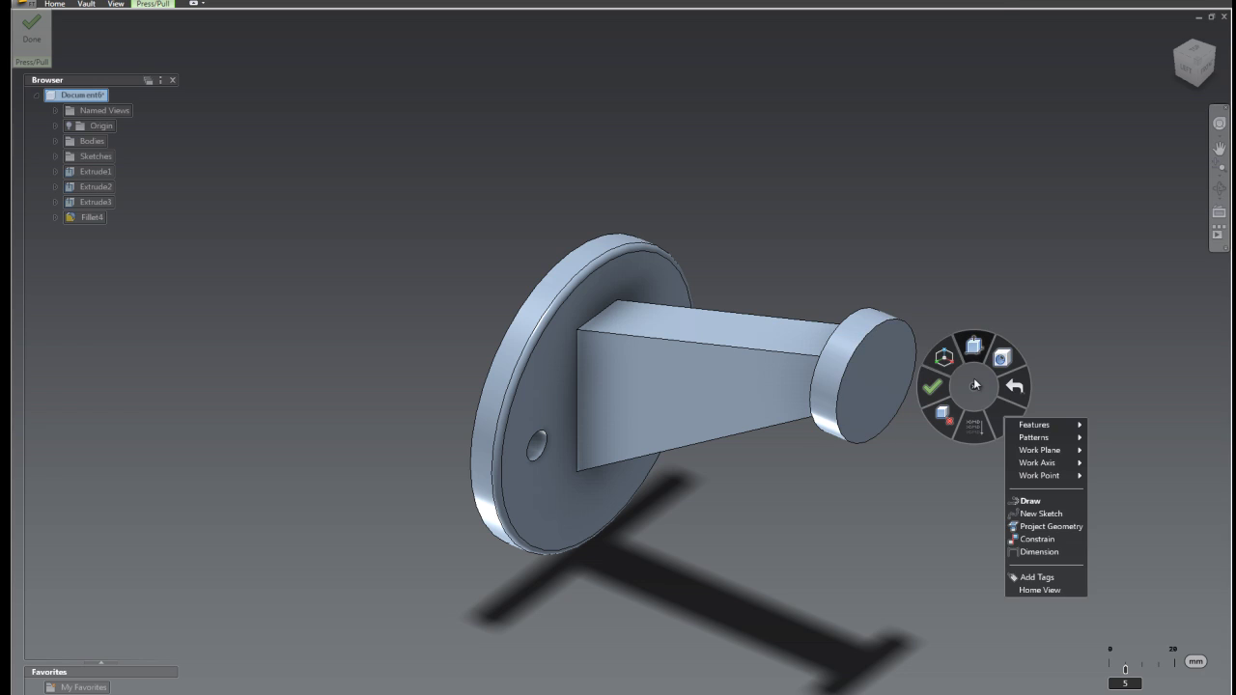
{"action": "left_click", "coordinate": [976, 347]}
{"action": "left_click", "coordinate": [880, 375]}
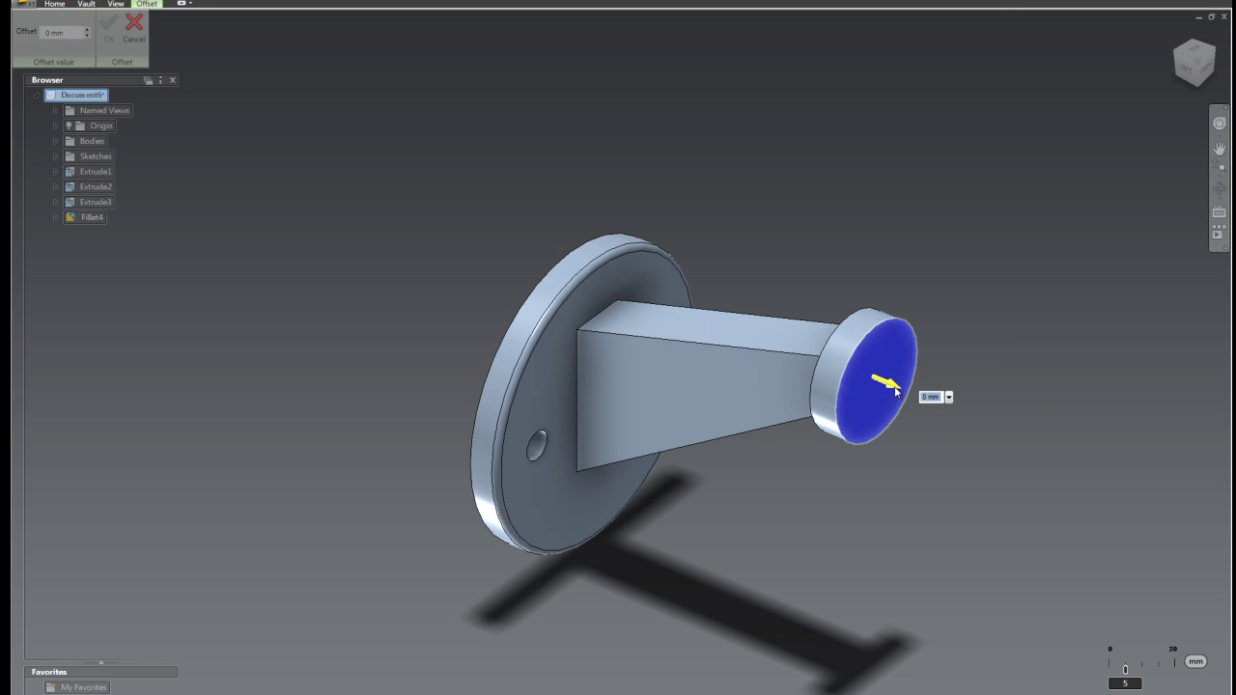
{"action": "left_click_drag", "start_coordinate": [885, 383], "coordinate": [934, 410]}
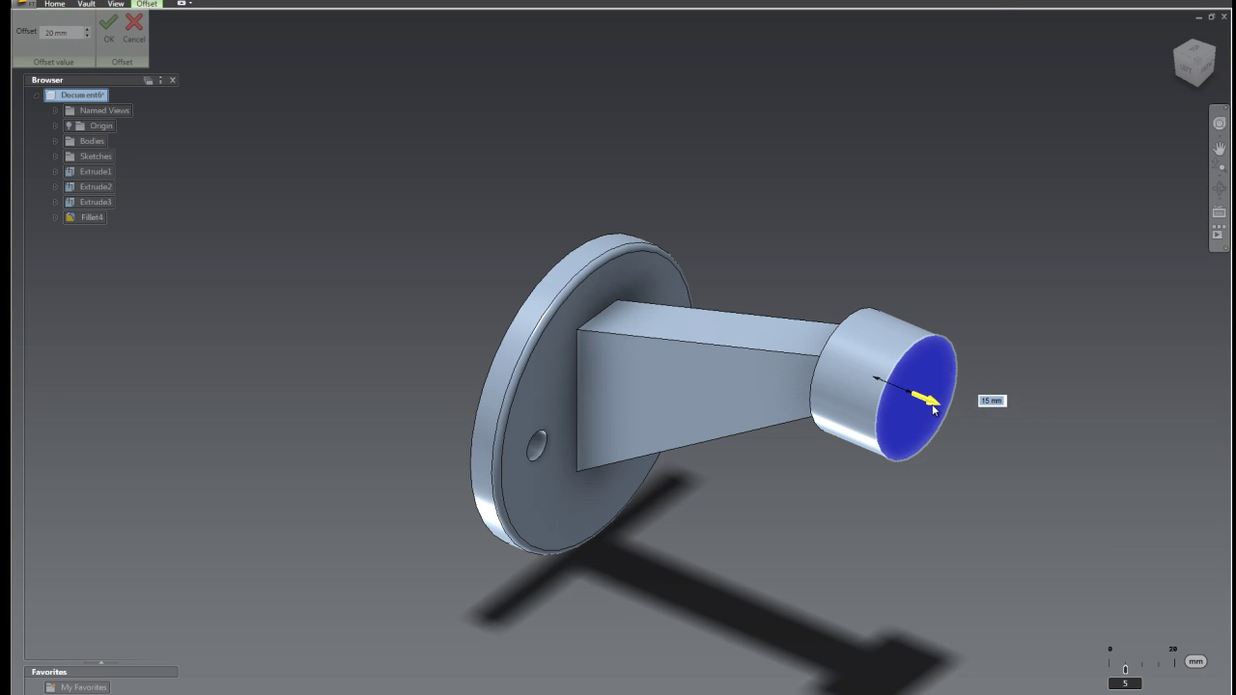
{"action": "key", "text": "Escape"}
Try to enlarge the end disc to a 25 mm radius by offsetting its cylindrical rim with Press/Pull.
{"action": "right_click", "coordinate": [985, 391]}
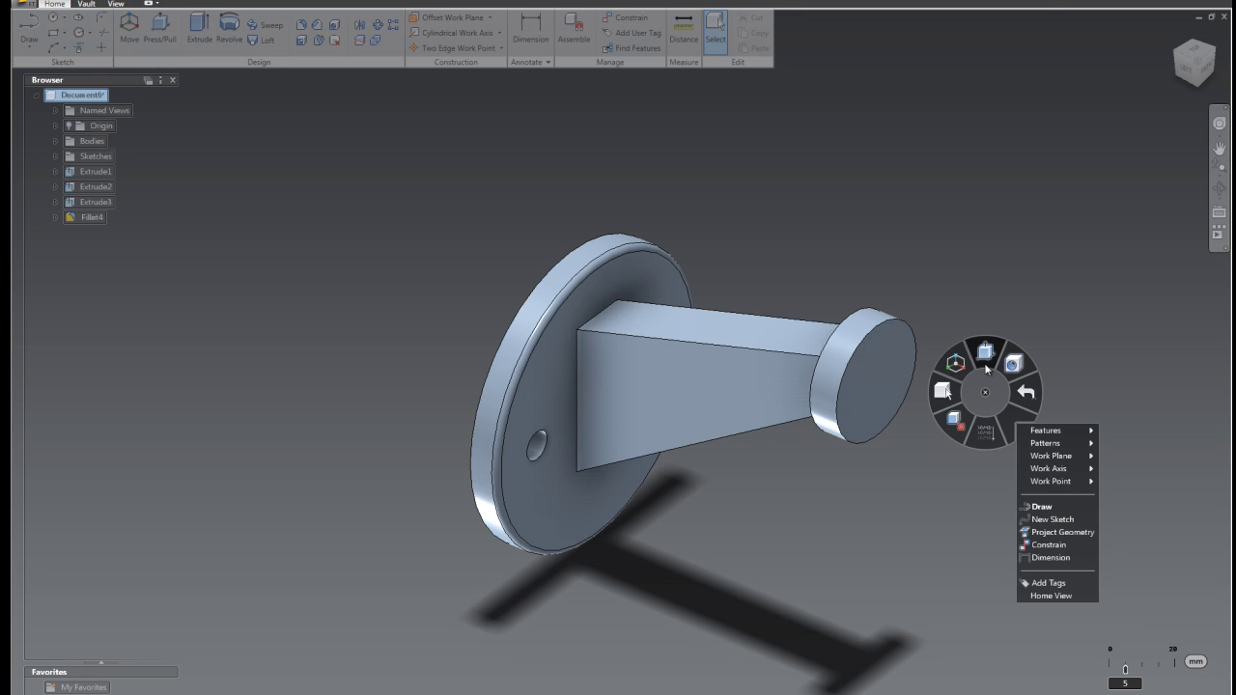
{"action": "left_click", "coordinate": [981, 357]}
{"action": "left_click", "coordinate": [874, 355]}
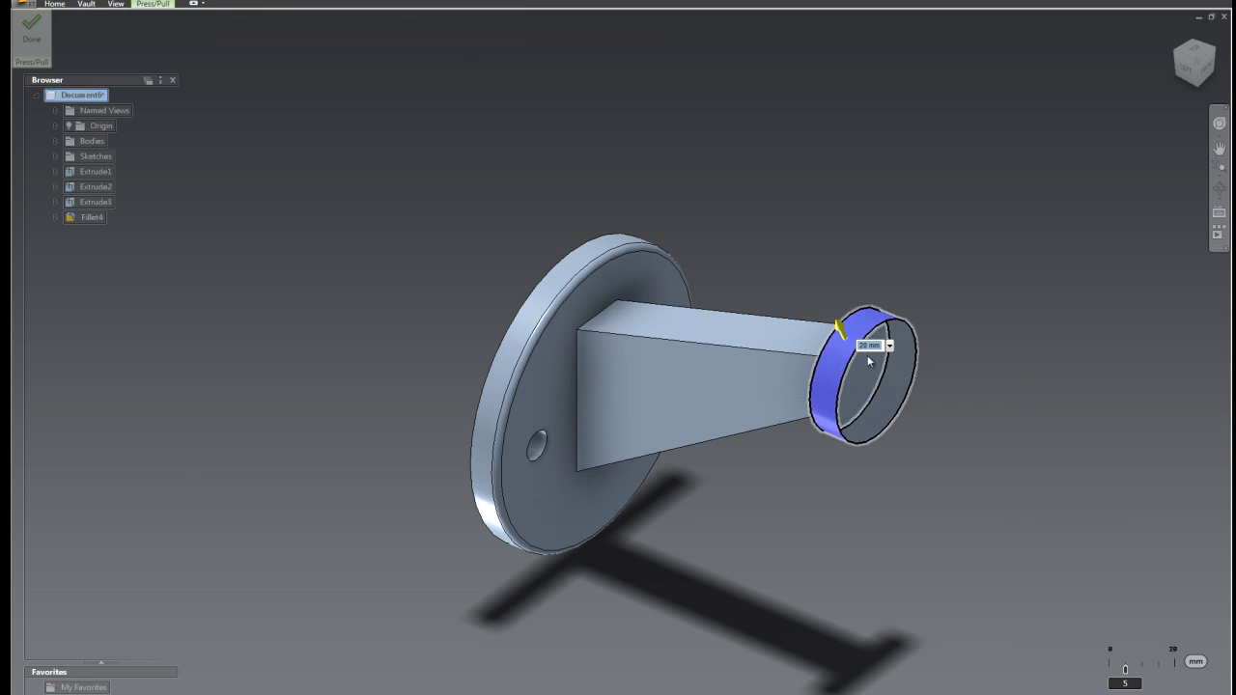
{"action": "left_click_drag", "start_coordinate": [839, 330], "coordinate": [814, 267]}
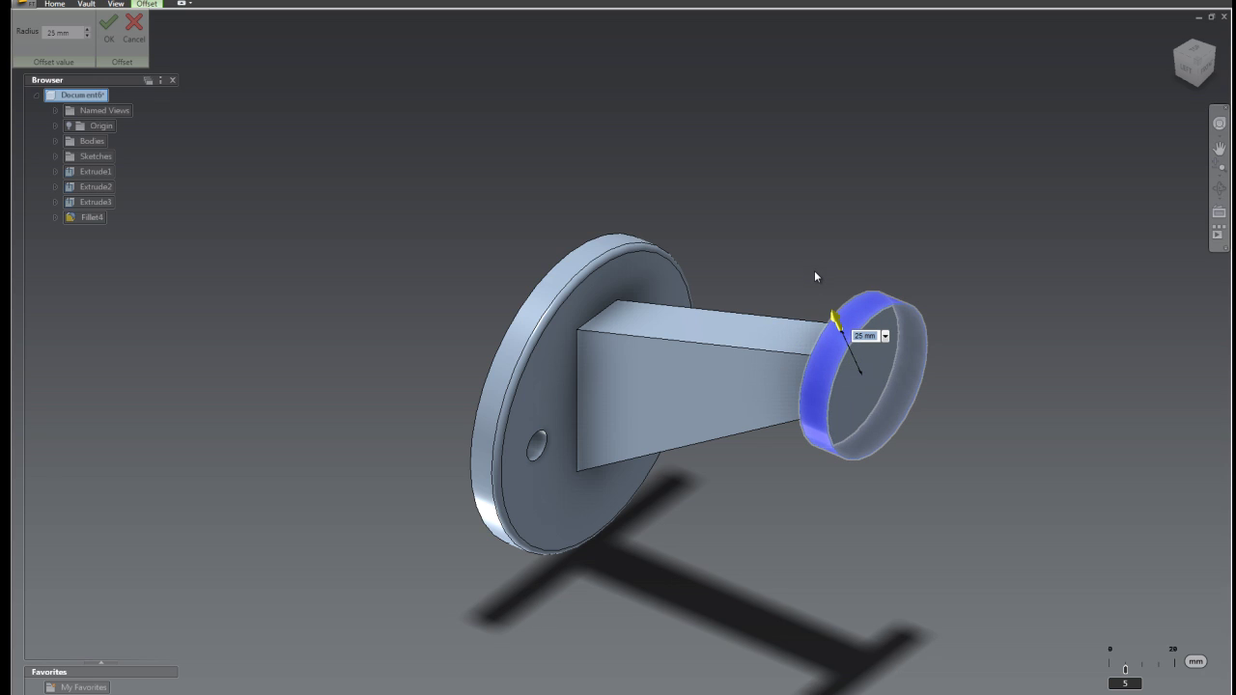
{"action": "key", "text": "Return"}
Try to offset the end disc's front face and cylindrical rim together with Press/Pull.
{"action": "right_click", "coordinate": [1014, 321]}
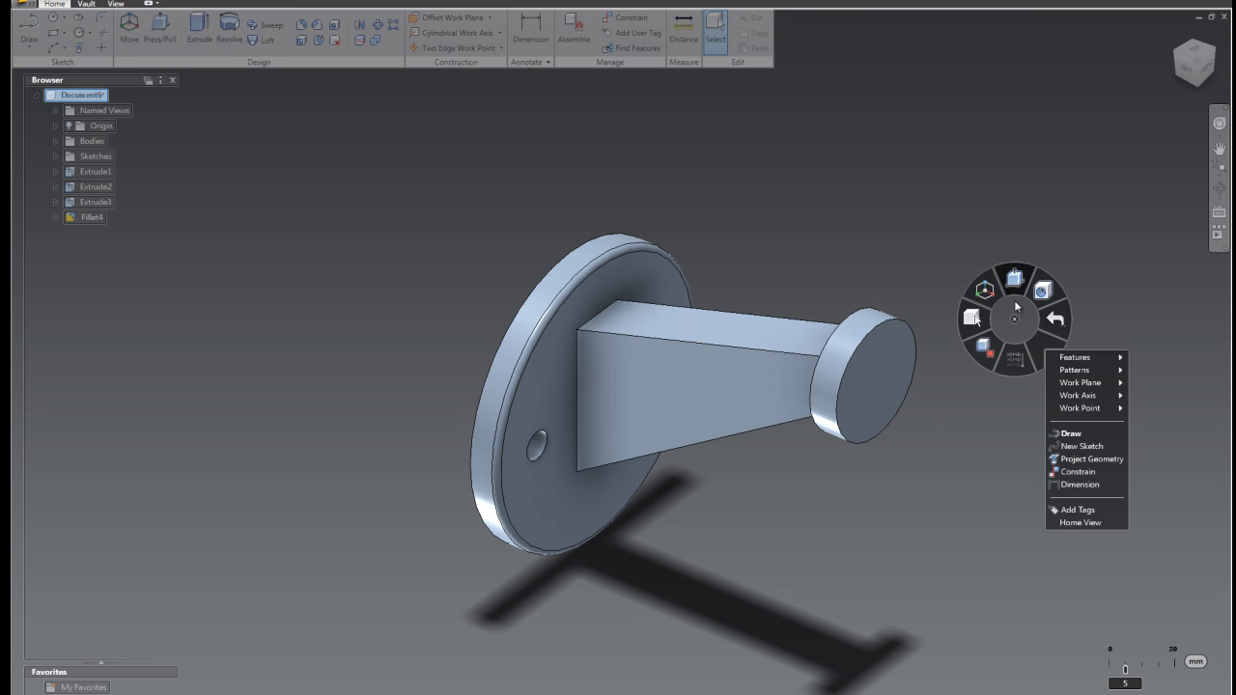
{"action": "left_click", "coordinate": [1015, 280]}
{"action": "left_click", "coordinate": [877, 371]}
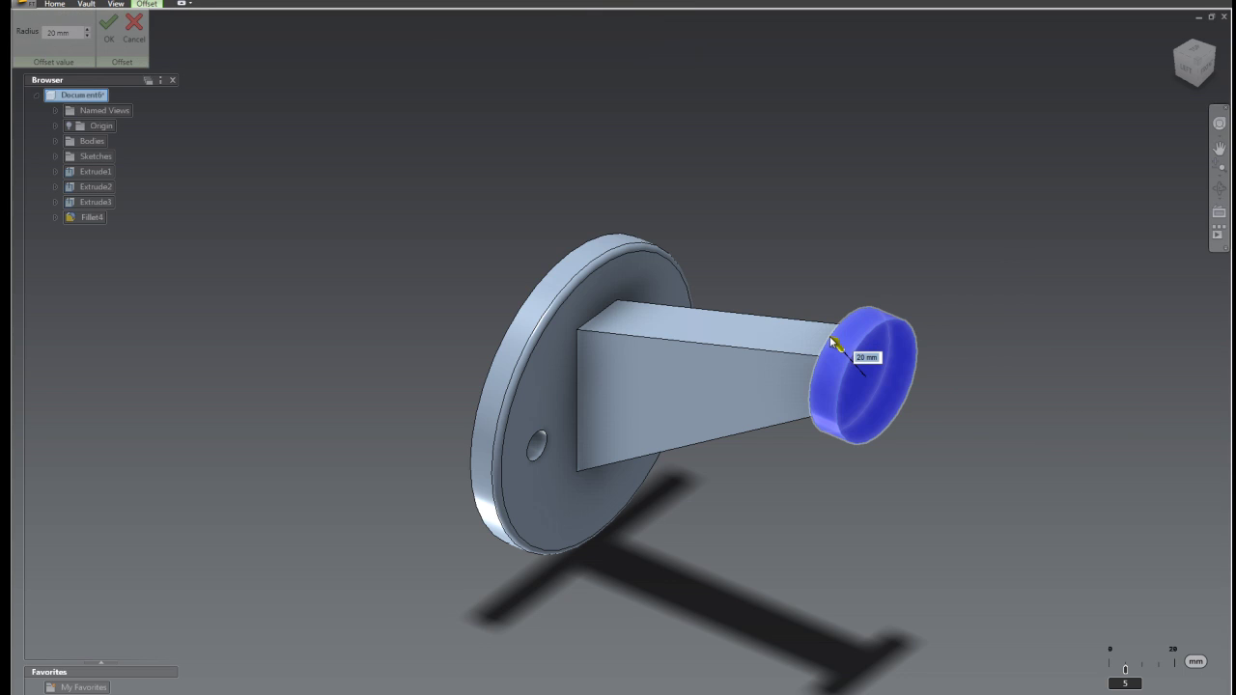
{"action": "mouse_move", "coordinate": [831, 343]}
{"action": "left_mouse_down"}
{"action": "mouse_move", "coordinate": [814, 325]}
{"action": "mouse_move", "coordinate": [831, 344]}
{"action": "left_mouse_up"}
{"action": "right_click", "coordinate": [1051, 407]}
{"action": "left_click", "coordinate": [1007, 409]}
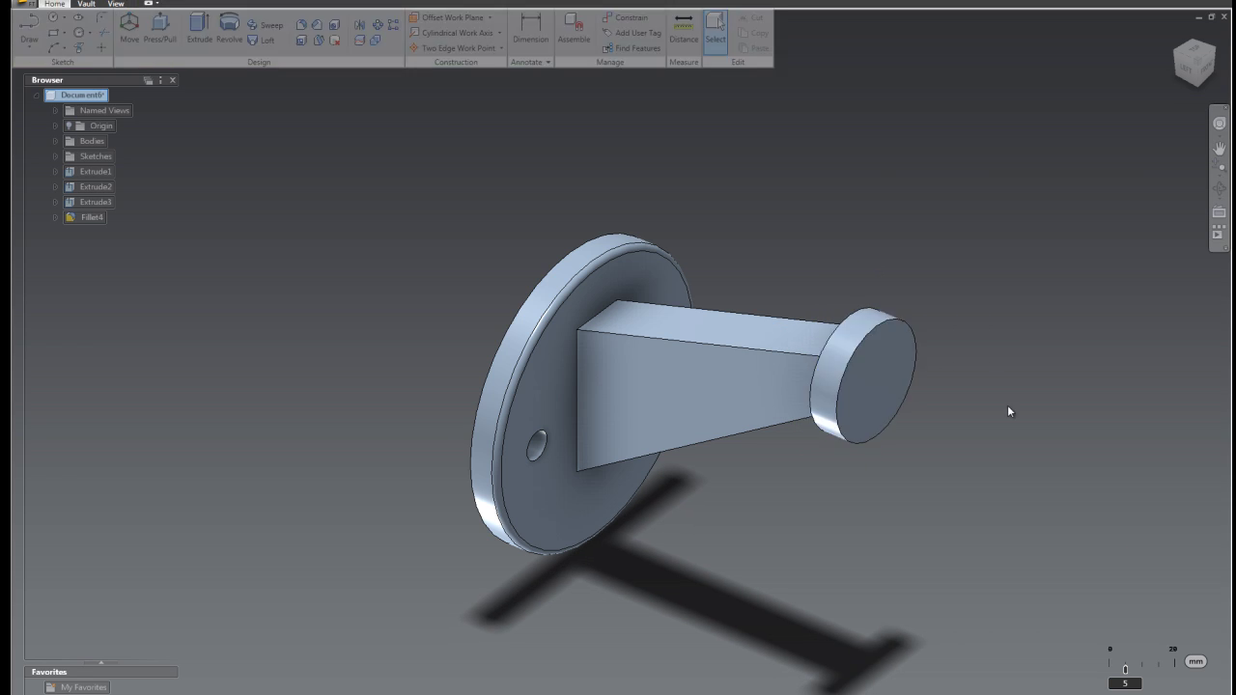
Move the end disc extrusion 5 mm upward along the Z axis.
{"action": "right_click", "coordinate": [413, 258]}
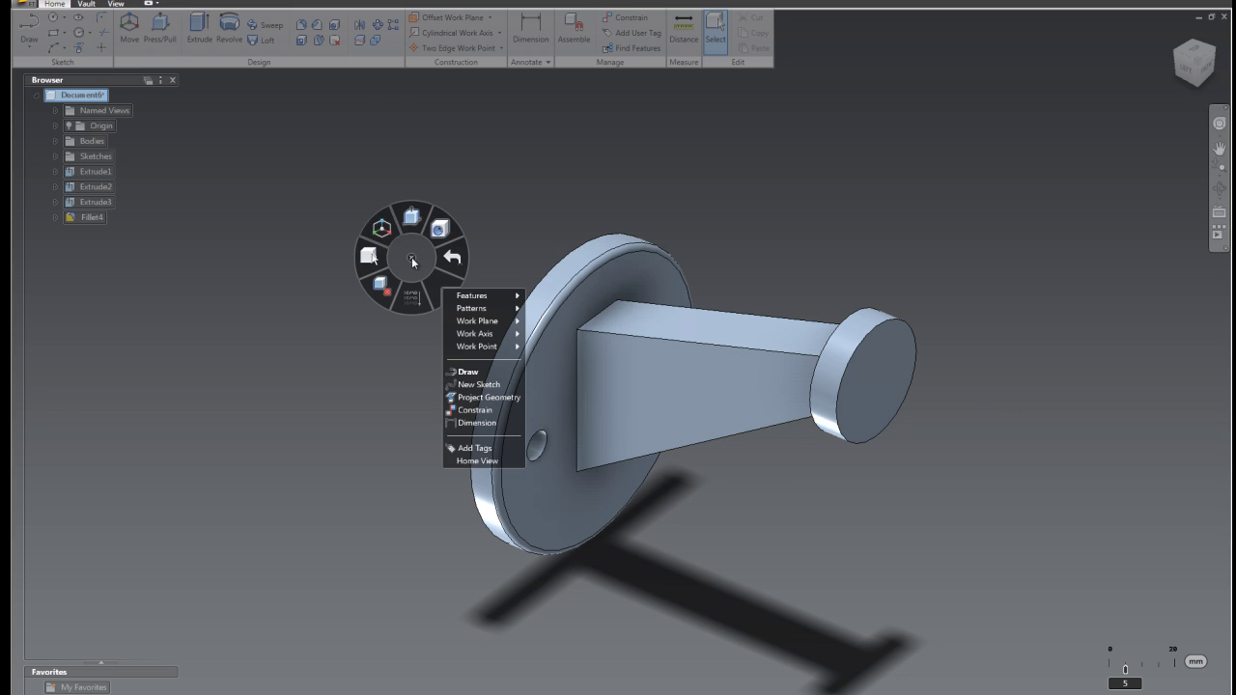
{"action": "left_click", "coordinate": [195, 230]}
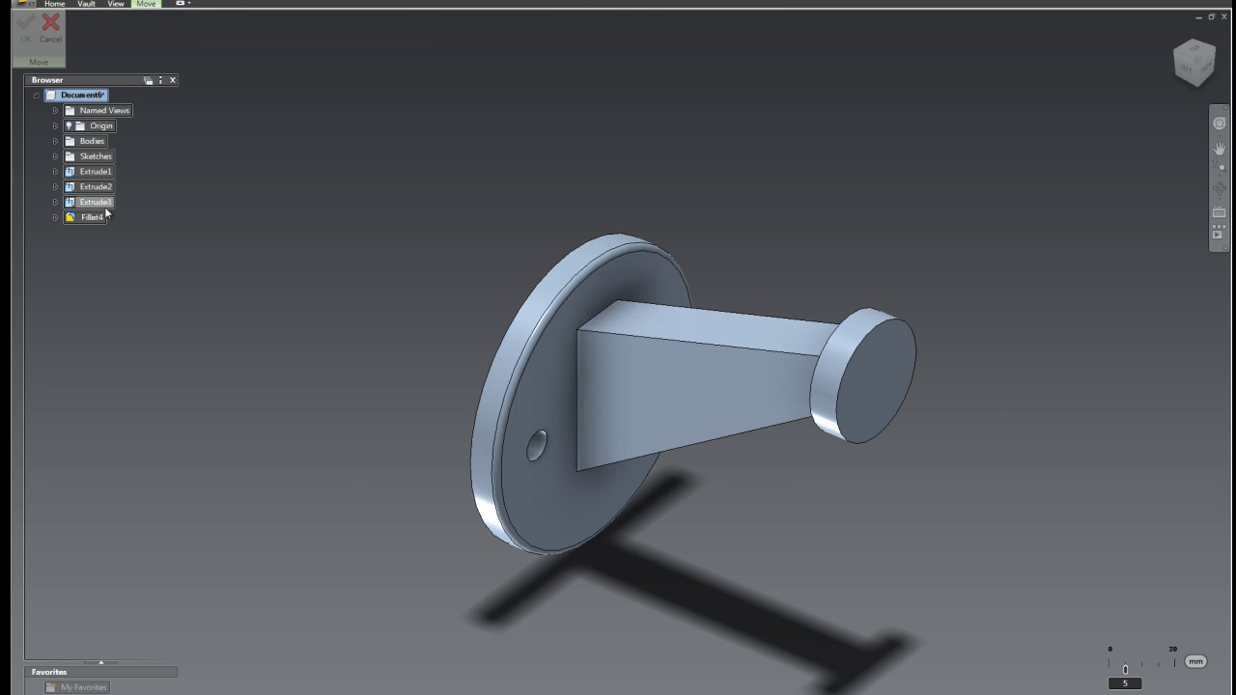
{"action": "left_click", "coordinate": [103, 203]}
{"action": "left_click", "coordinate": [1190, 67]}
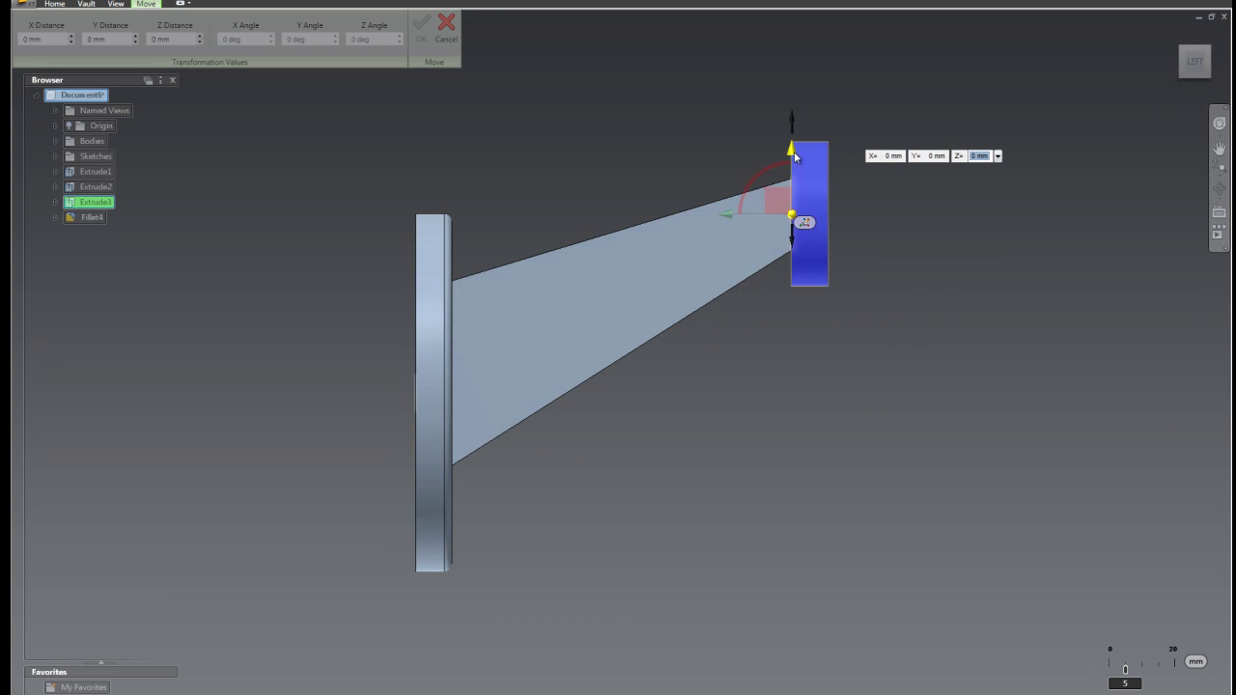
{"action": "type", "text": "5"}
{"action": "key", "text": "Return"}
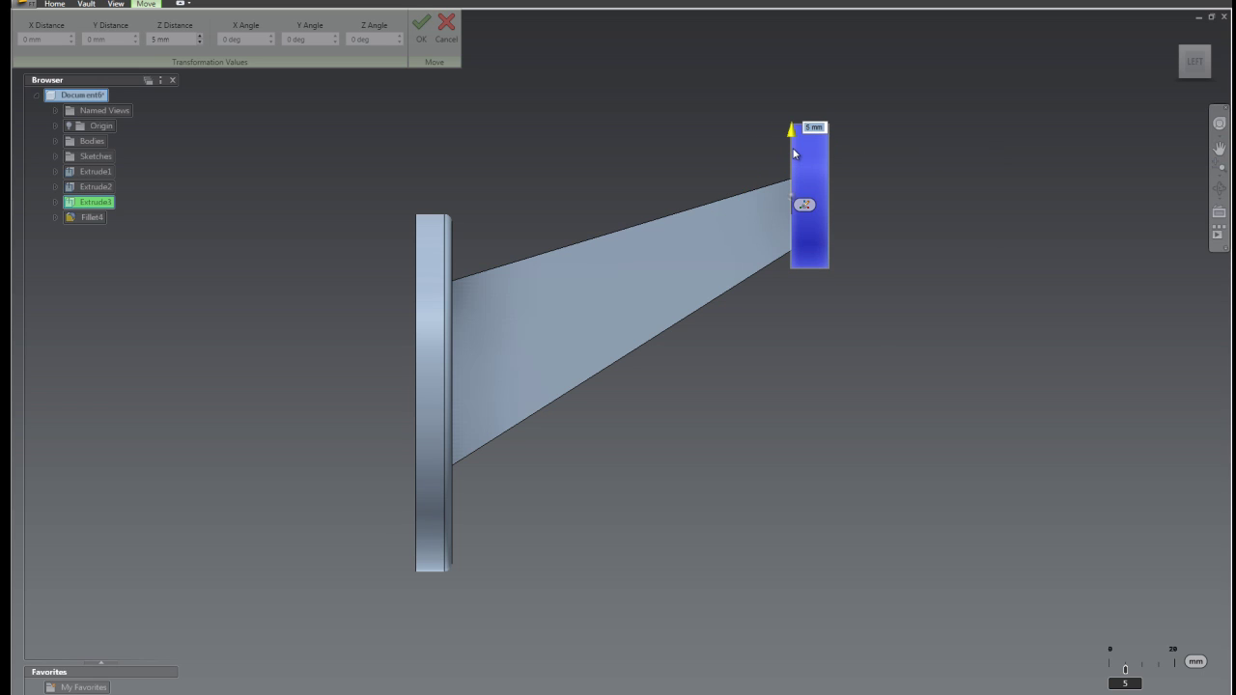
{"action": "right_click", "coordinate": [959, 229]}
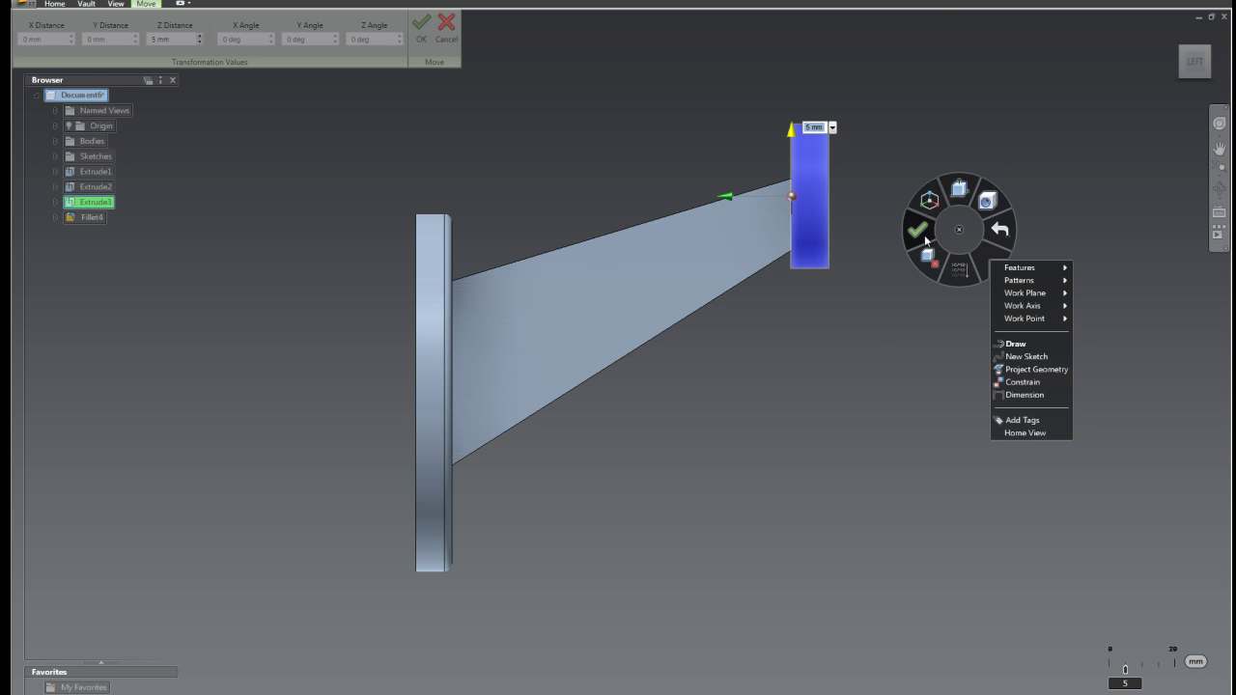
{"action": "left_click", "coordinate": [920, 231]}
Delete one of the two mounting holes, to the right of the arm in the plate's front view.
{"action": "middle_click_drag", "start_coordinate": [731, 422], "coordinate": [644, 433], "text": "shift"}
{"action": "right_click", "coordinate": [930, 380]}
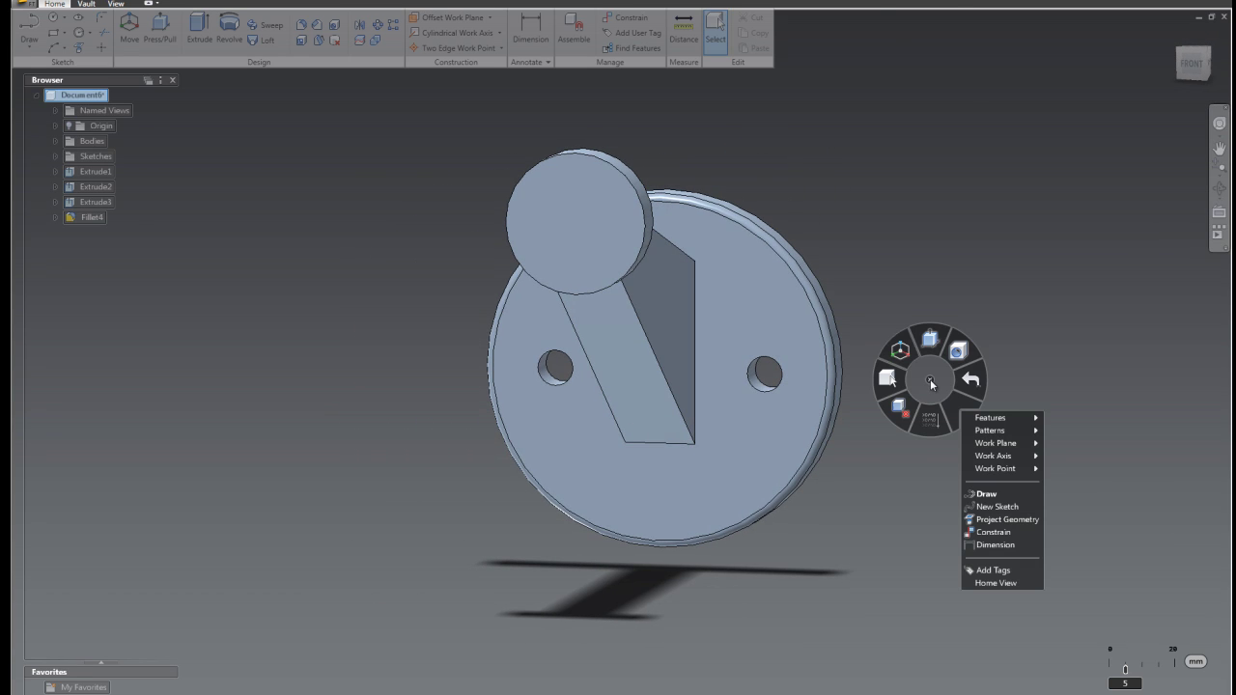
{"action": "left_click", "coordinate": [760, 386]}
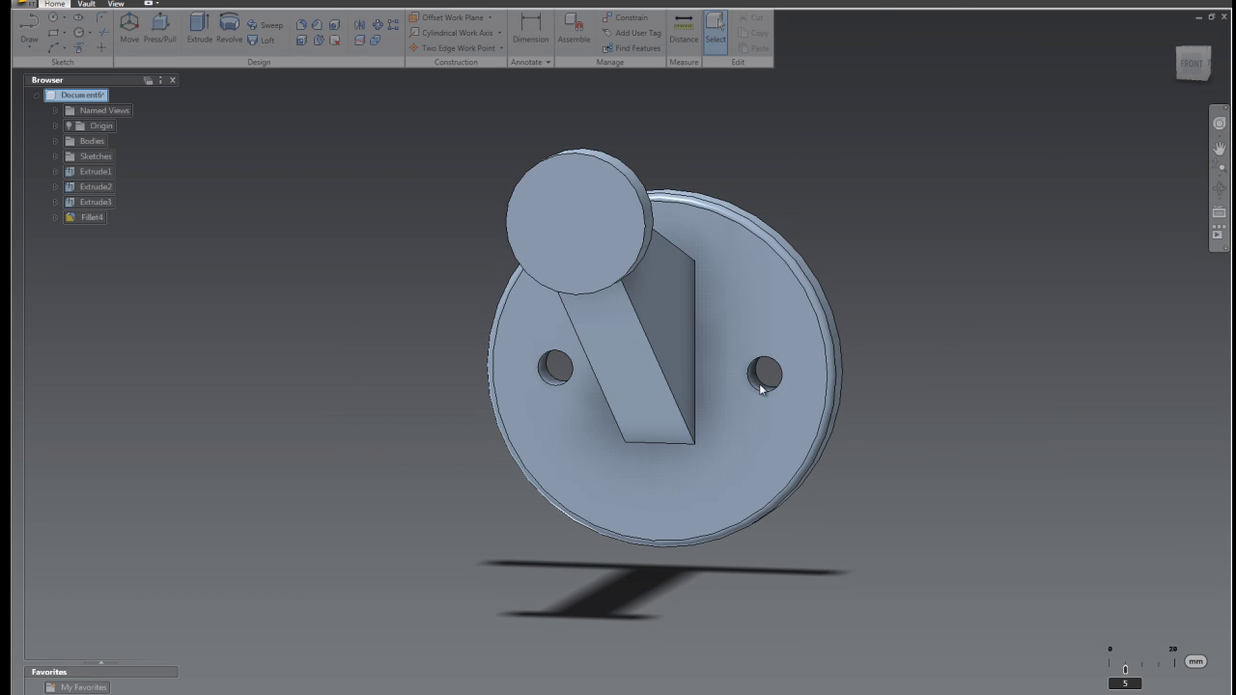
{"action": "right_click", "coordinate": [908, 380]}
{"action": "left_click", "coordinate": [879, 410]}
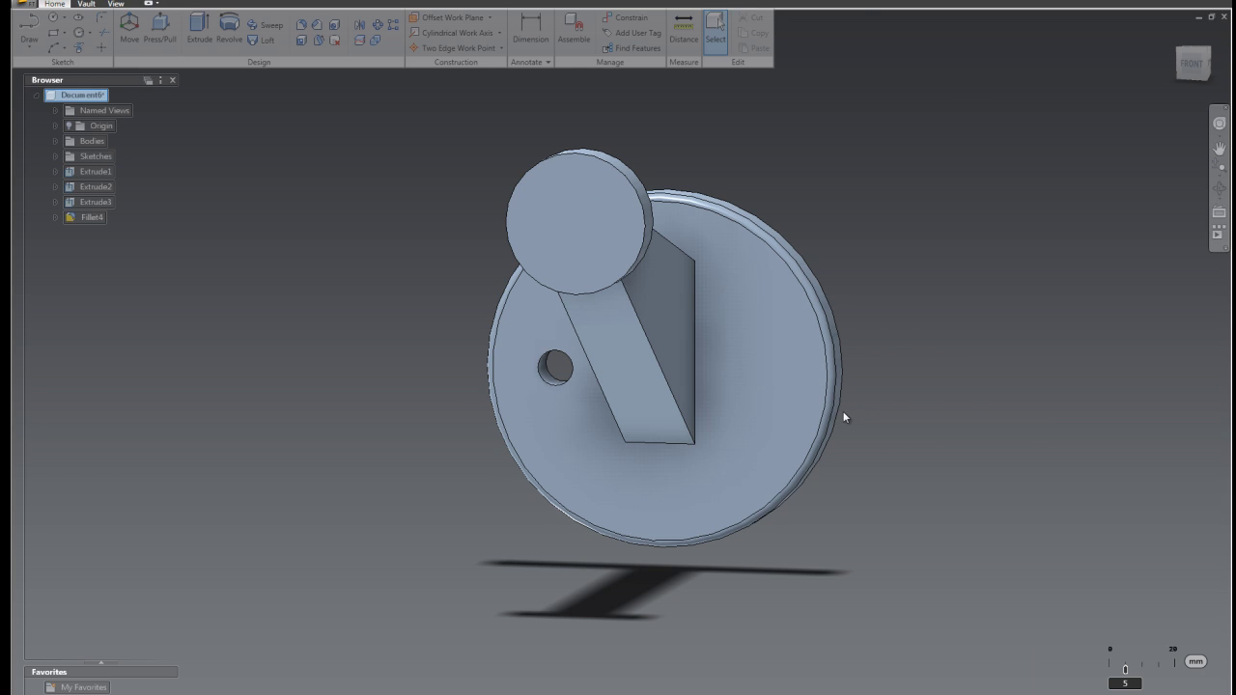
Create a full circular pattern of the remaining mounting hole with 4 instances, centred on the plate's cylindrical rim.
{"action": "right_click", "coordinate": [955, 371]}
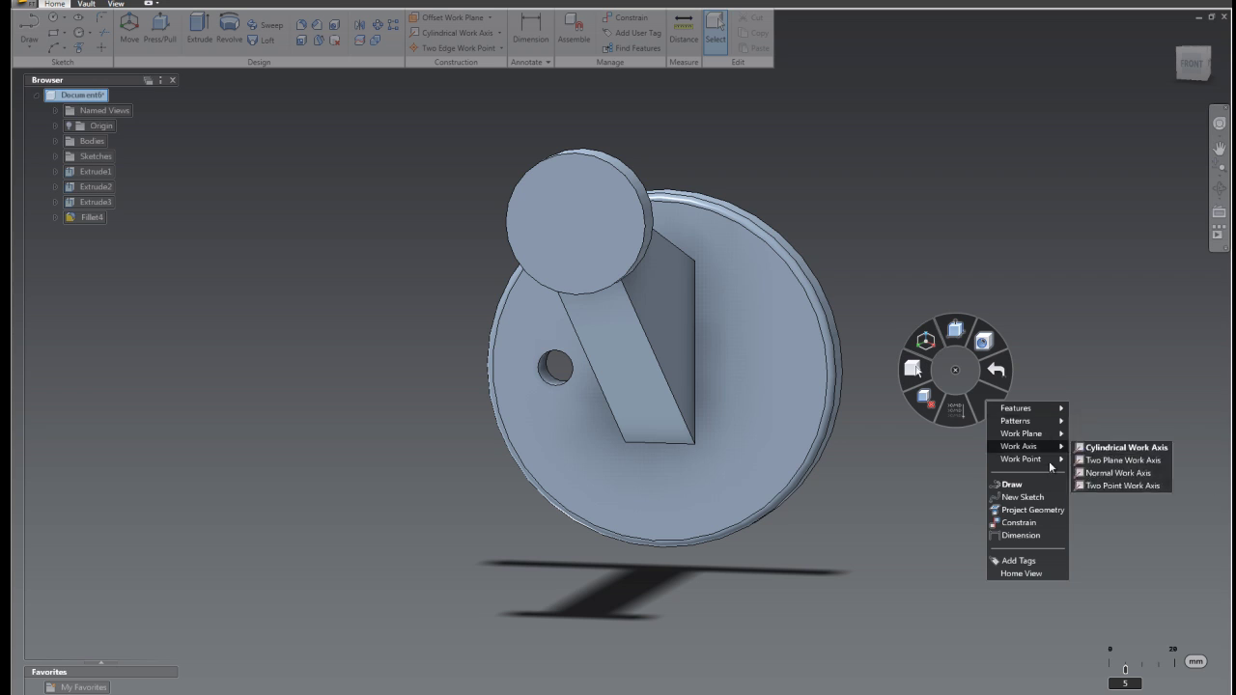
{"action": "mouse_move", "coordinate": [1057, 423]}
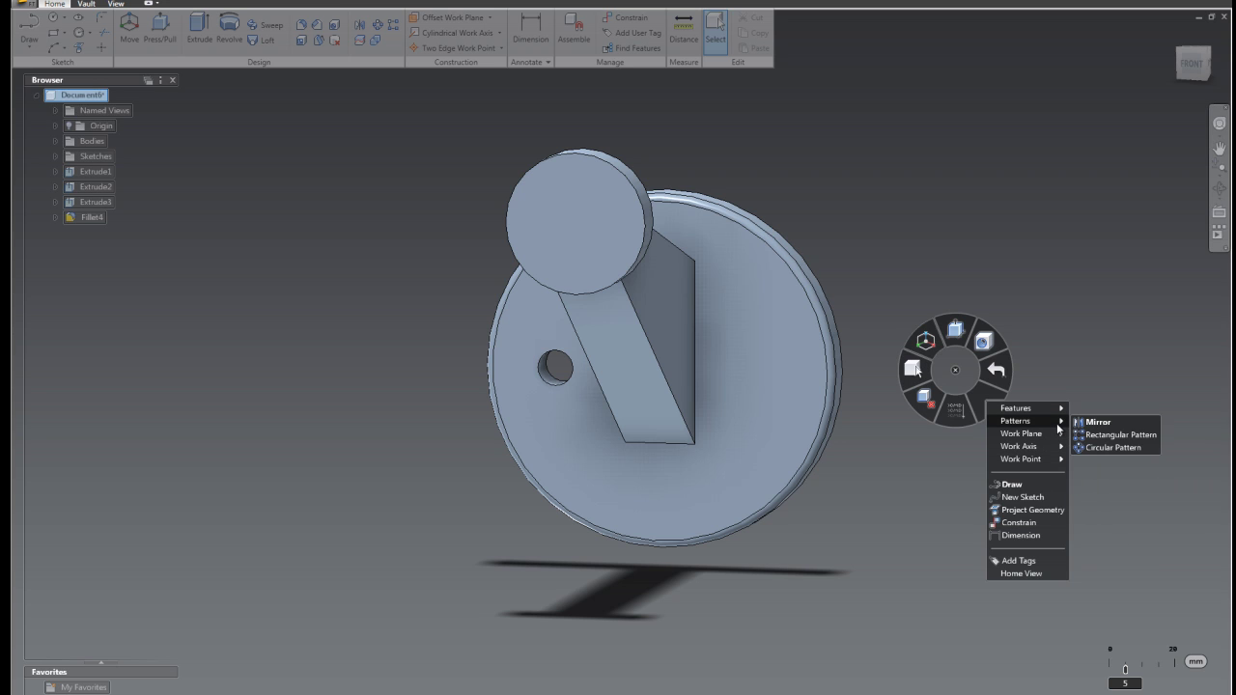
{"action": "left_click", "coordinate": [1112, 447]}
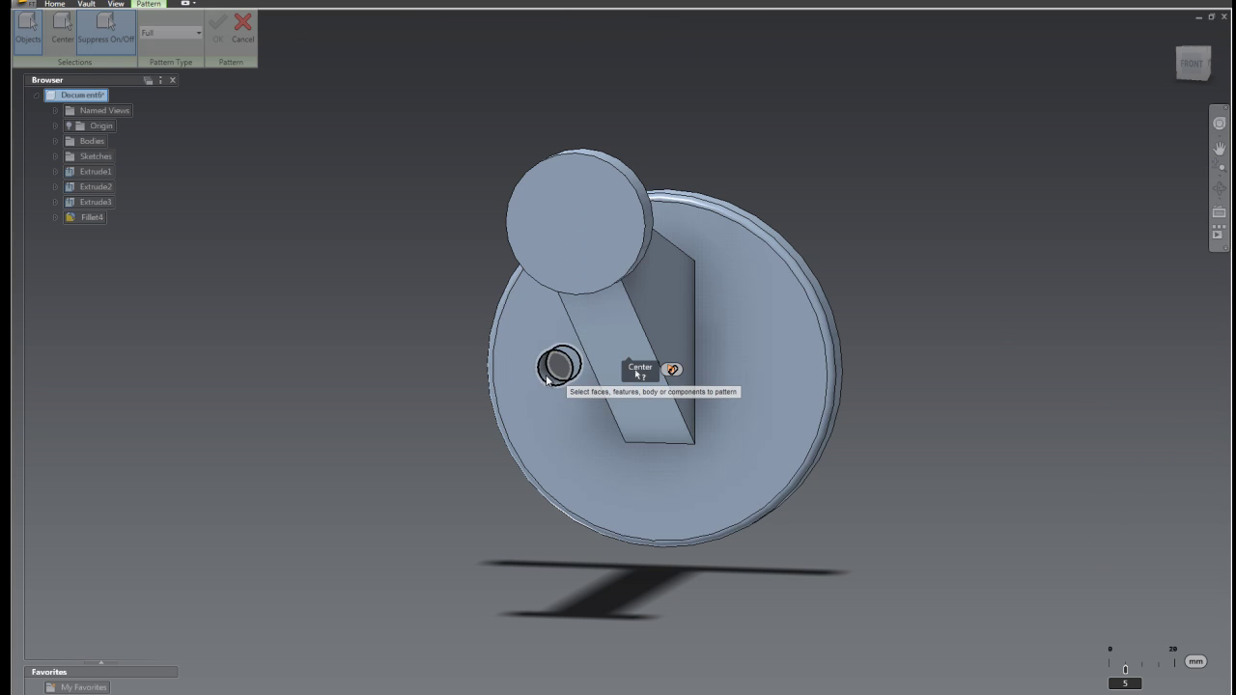
{"action": "left_click", "coordinate": [547, 379]}
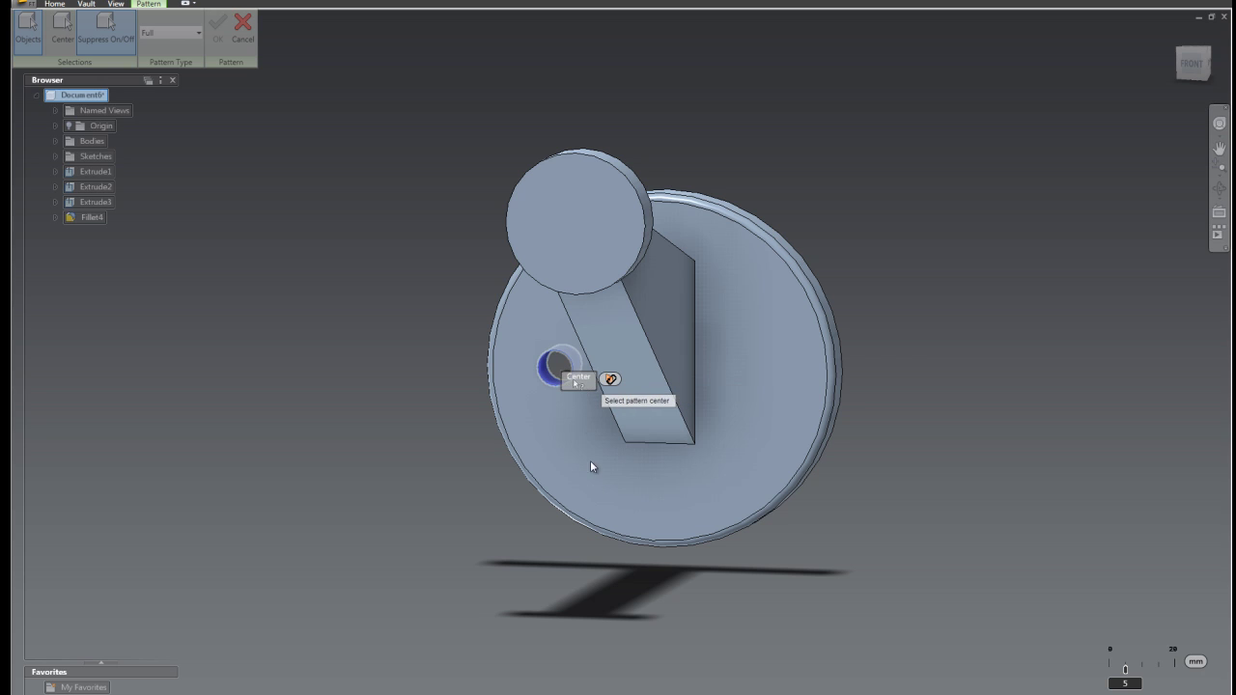
{"action": "middle_click_drag", "start_coordinate": [738, 485], "coordinate": [684, 470], "text": "shift"}
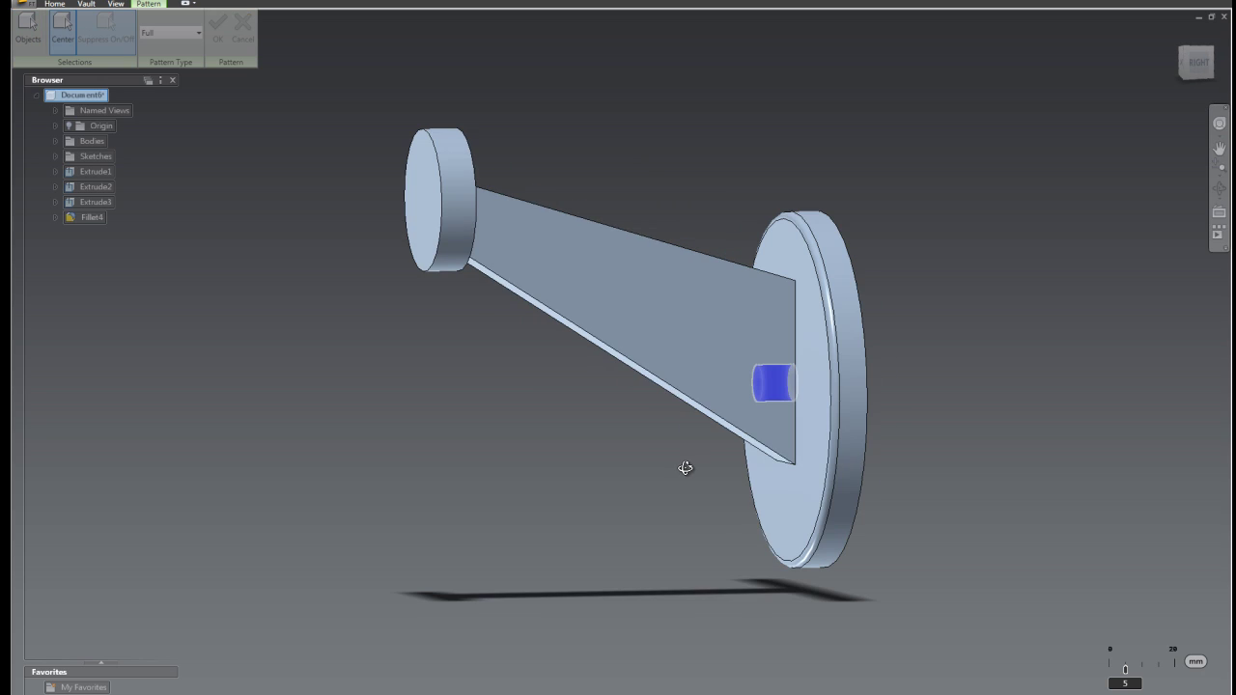
{"action": "left_click", "coordinate": [844, 406]}
{"action": "middle_click_drag", "start_coordinate": [775, 432], "coordinate": [817, 433], "text": "shift"}
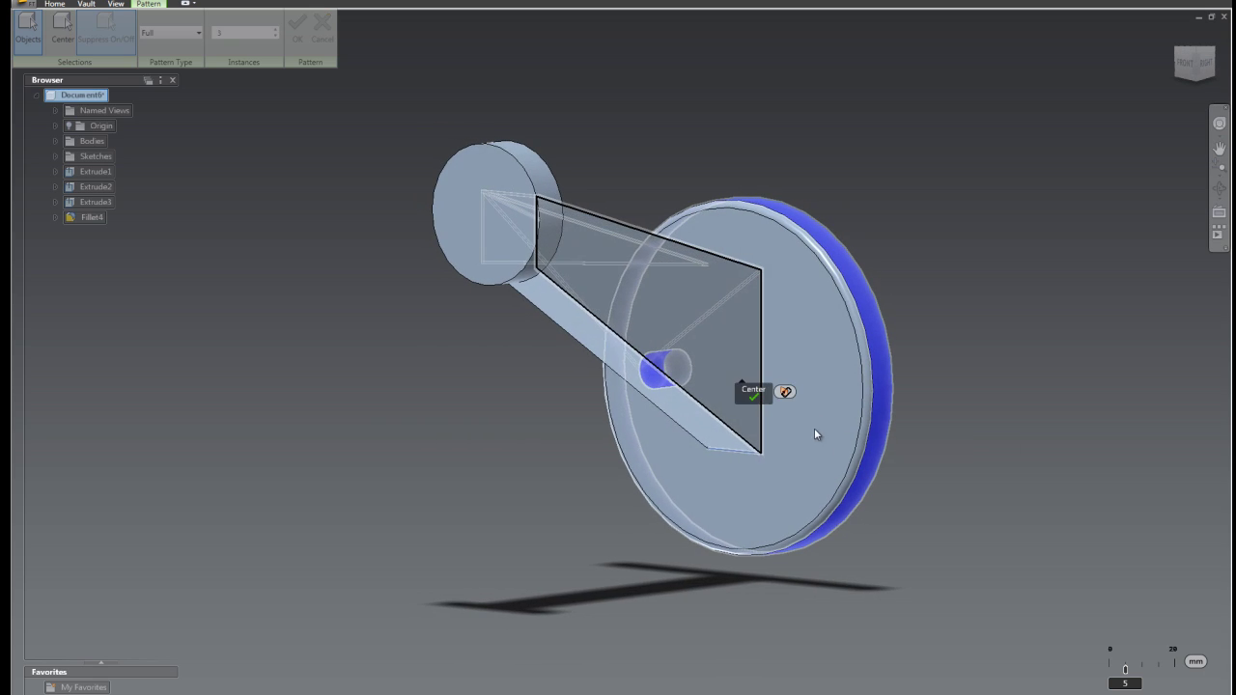
{"action": "left_click_drag", "start_coordinate": [693, 468], "coordinate": [664, 449]}
{"action": "right_click", "coordinate": [1034, 358]}
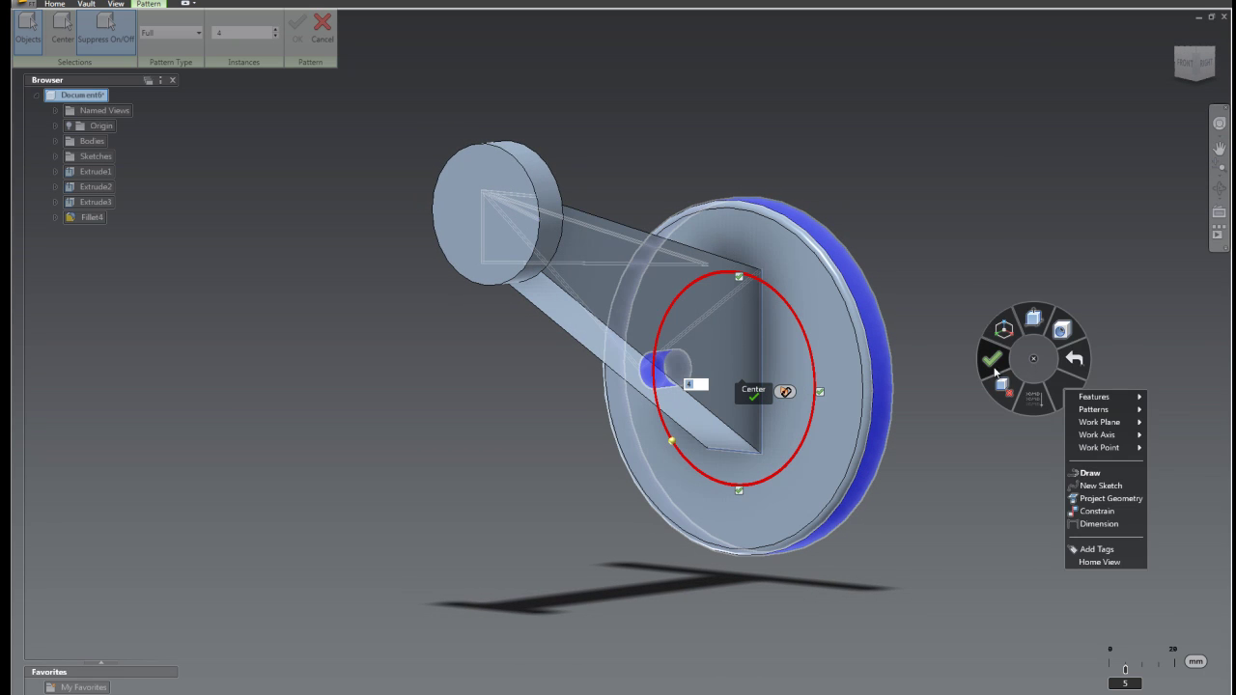
{"action": "left_click", "coordinate": [996, 357]}
Fillet the edges where the tapered arm meets the mounting plate with a 12.5 mm radius using Press/Pull.
{"action": "middle_click_drag", "start_coordinate": [878, 411], "coordinate": [850, 415], "text": "shift"}
{"action": "middle_click_drag", "start_coordinate": [618, 377], "coordinate": [489, 377], "text": "shift"}
{"action": "right_click", "coordinate": [750, 413]}
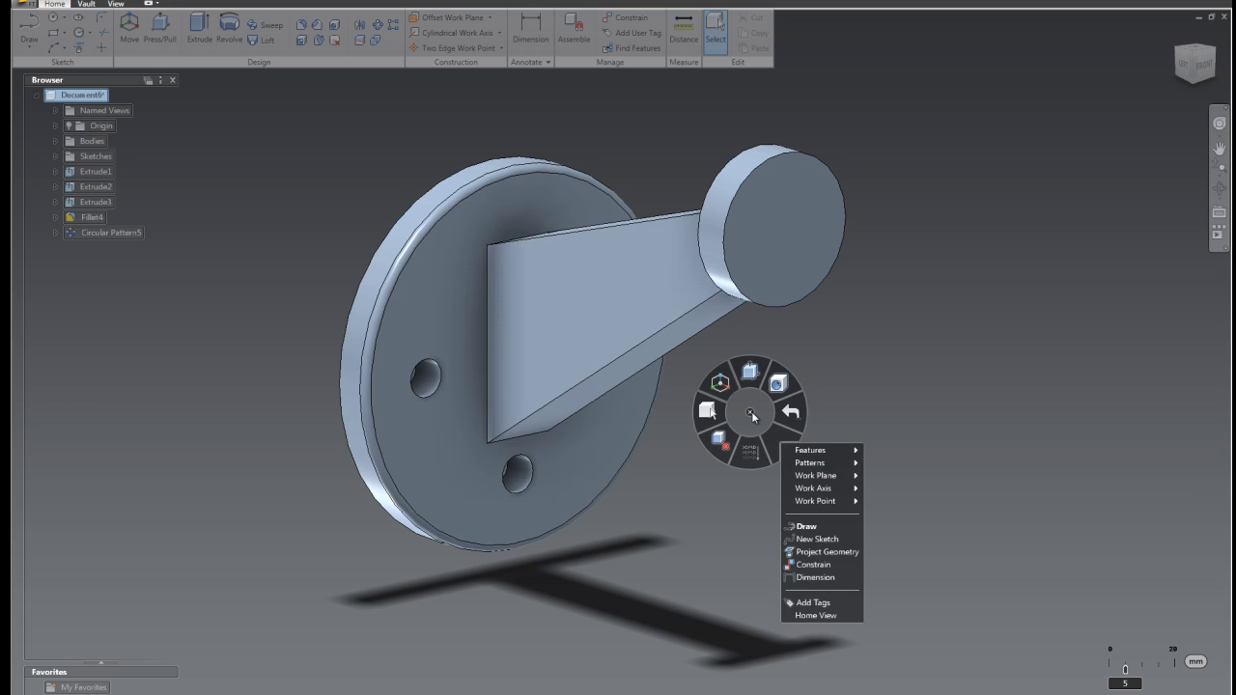
{"action": "left_click", "coordinate": [752, 375]}
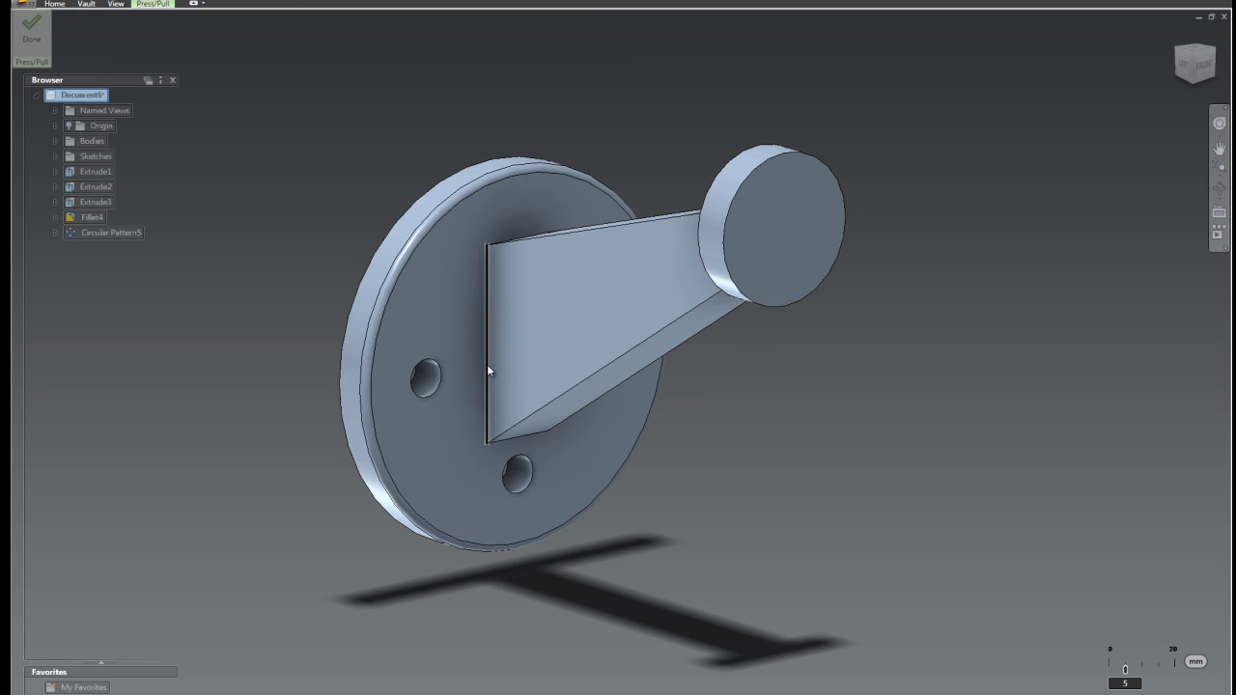
{"action": "left_click", "coordinate": [486, 367]}
{"action": "middle_click_drag", "start_coordinate": [576, 440], "coordinate": [529, 431], "text": "shift"}
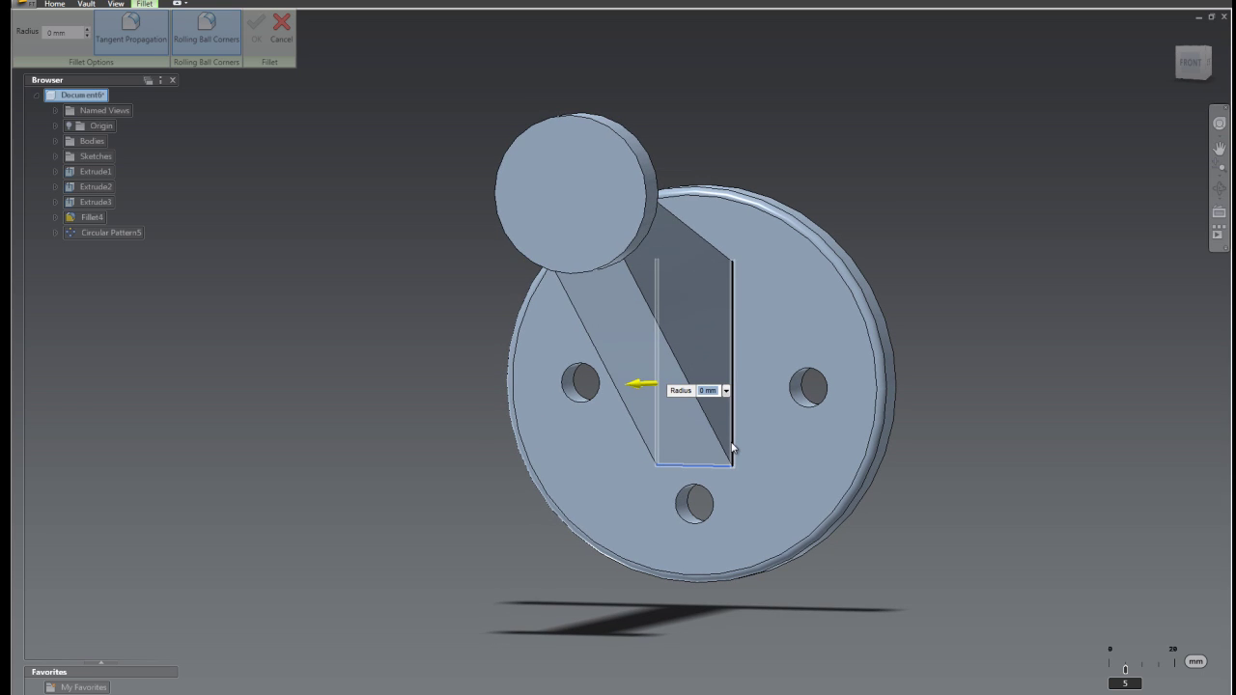
{"action": "middle_click_drag", "start_coordinate": [800, 442], "coordinate": [759, 464], "text": "shift"}
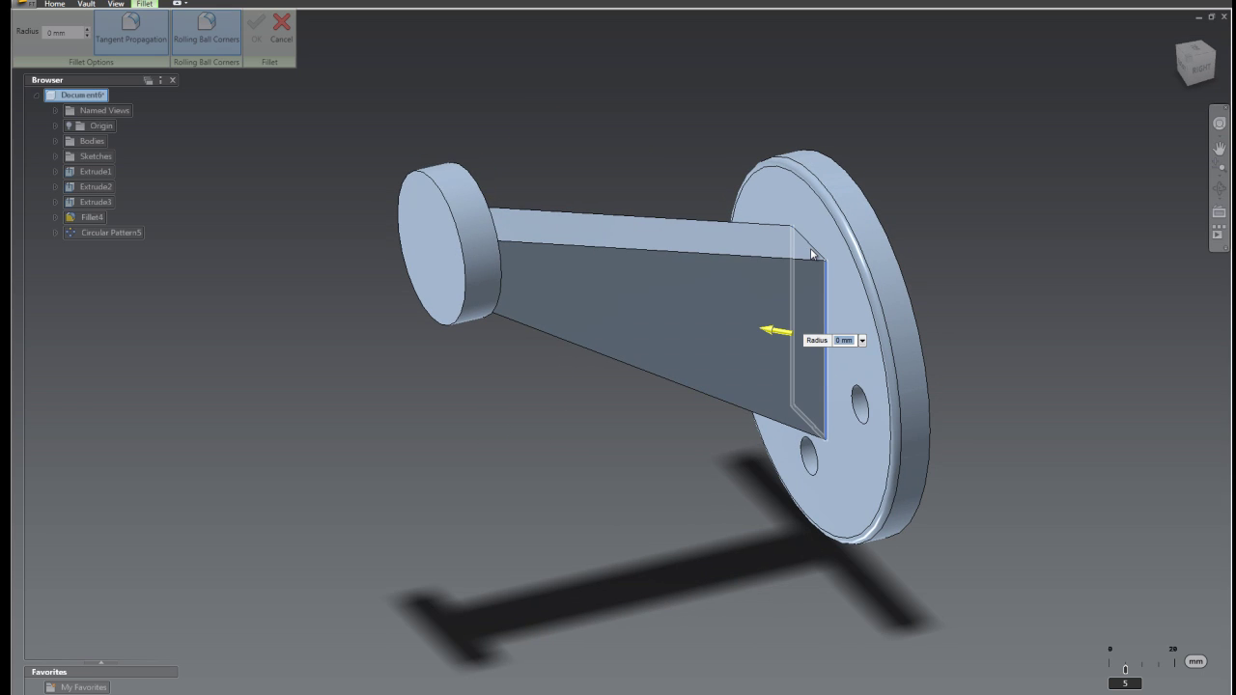
{"action": "mouse_move", "coordinate": [814, 254]}
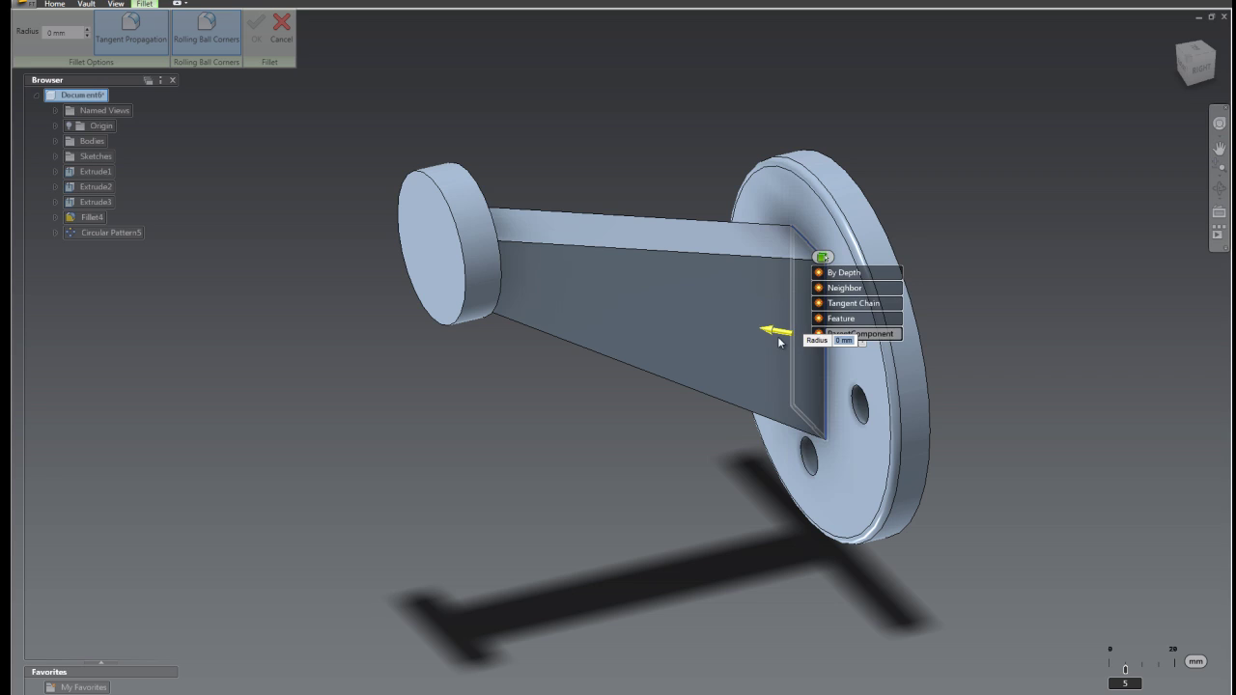
{"action": "left_click_drag", "start_coordinate": [778, 335], "coordinate": [757, 333]}
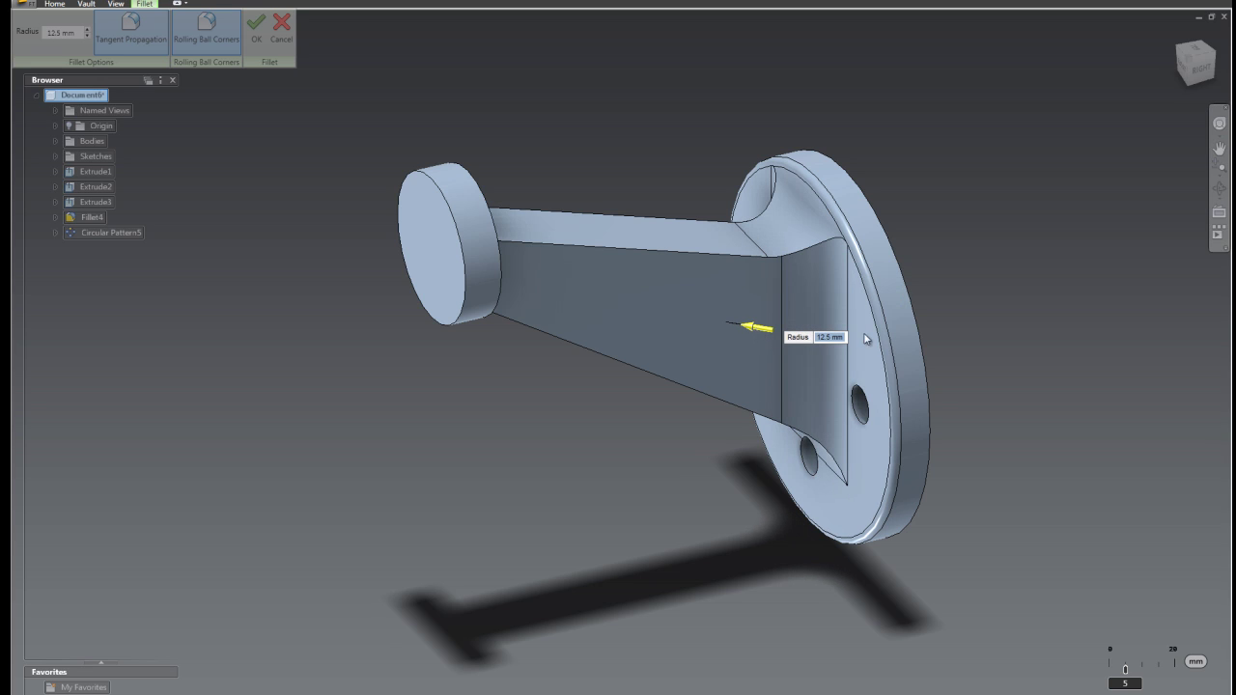
{"action": "right_click", "coordinate": [1023, 294]}
{"action": "left_click", "coordinate": [970, 298]}
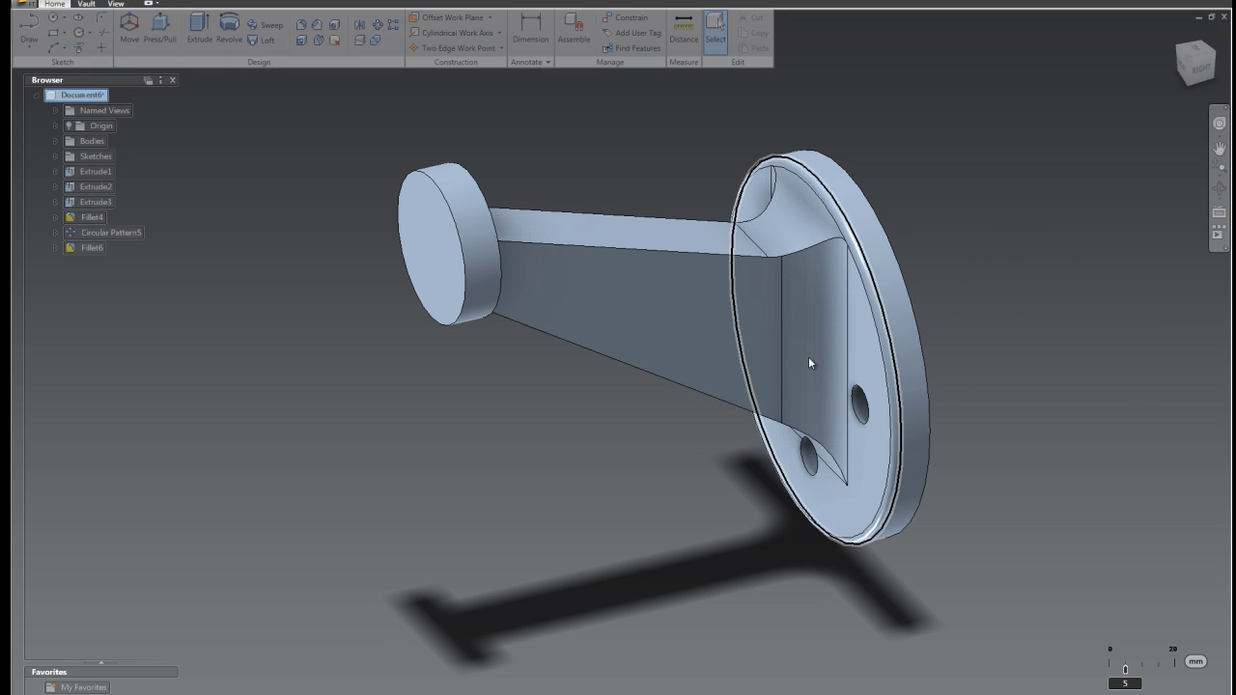
{"action": "middle_click_drag", "start_coordinate": [780, 329], "coordinate": [917, 301], "text": "shift"}
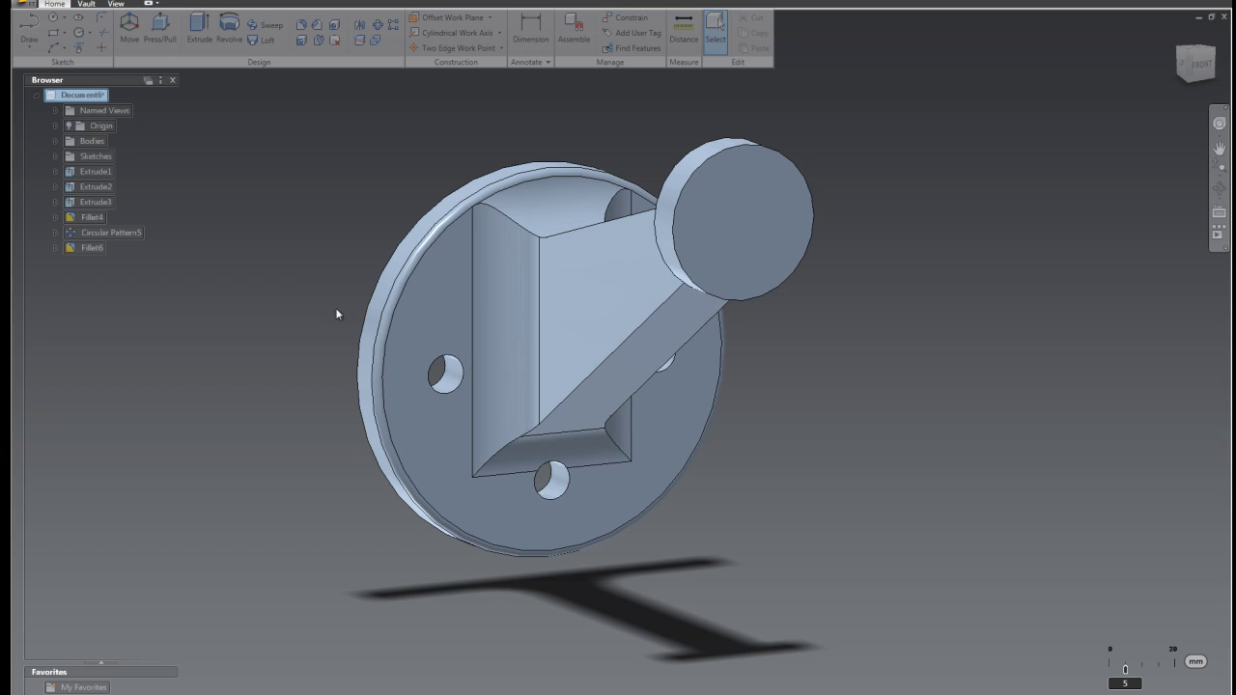
{"action": "right_click", "coordinate": [268, 255]}
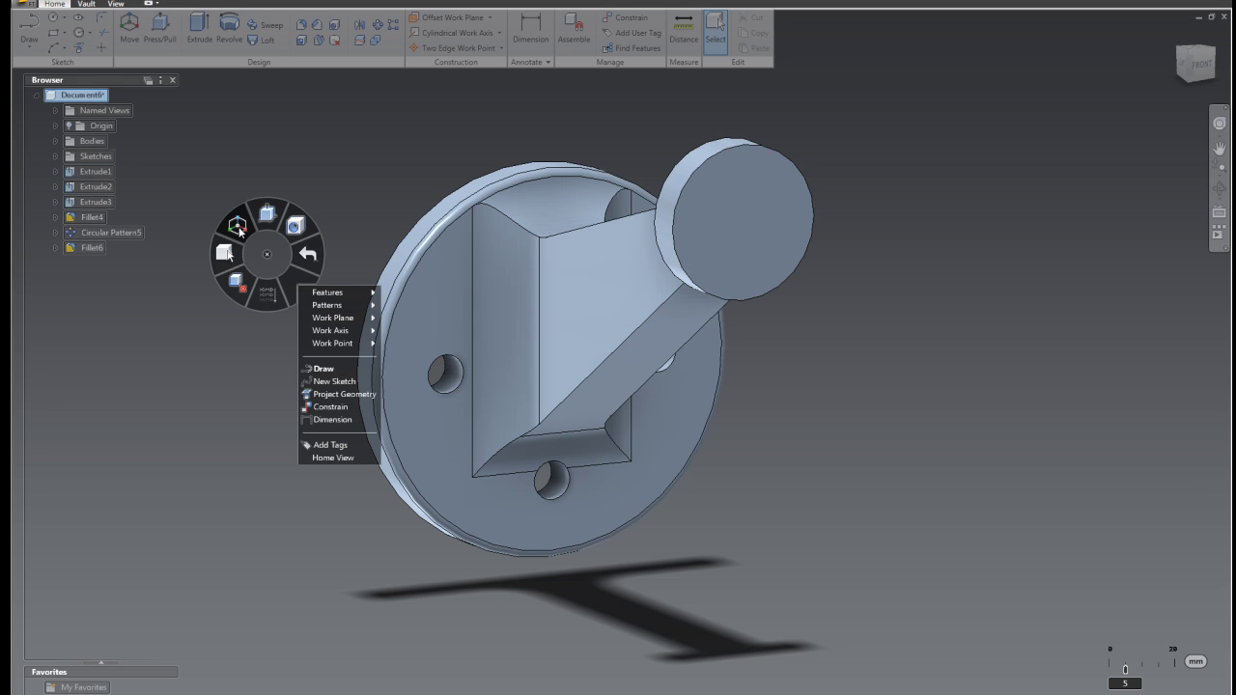
{"action": "left_click", "coordinate": [237, 226]}
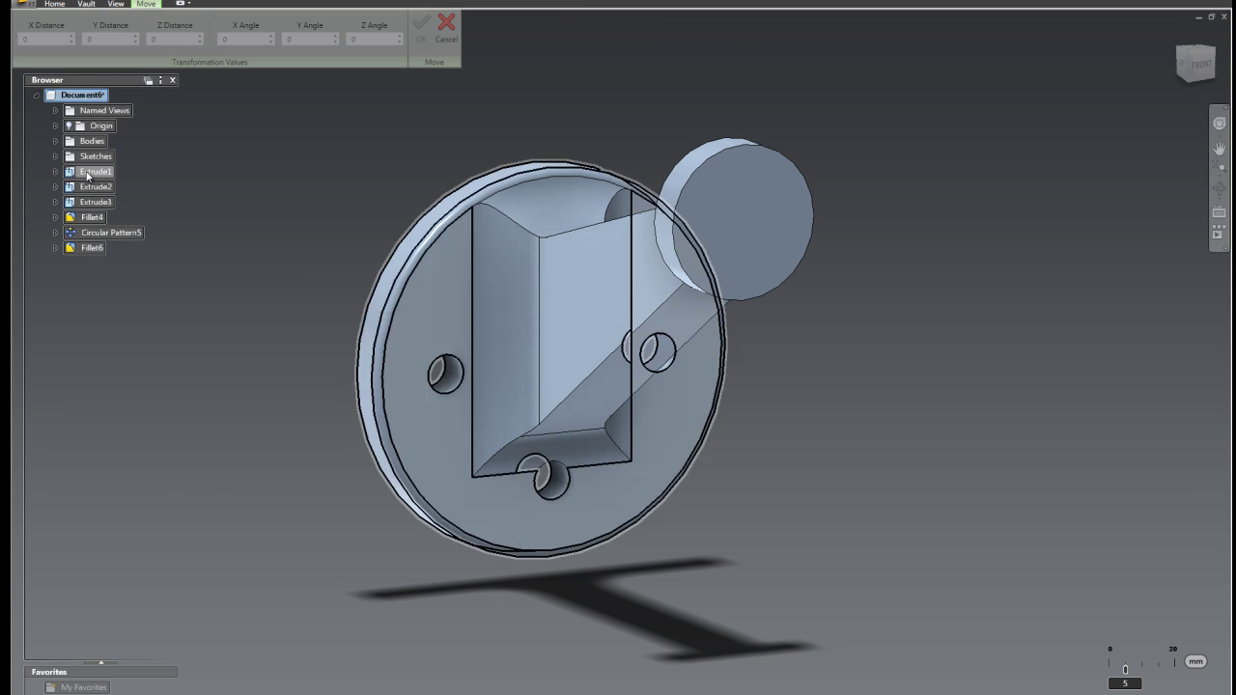
{"action": "left_click", "coordinate": [89, 173]}
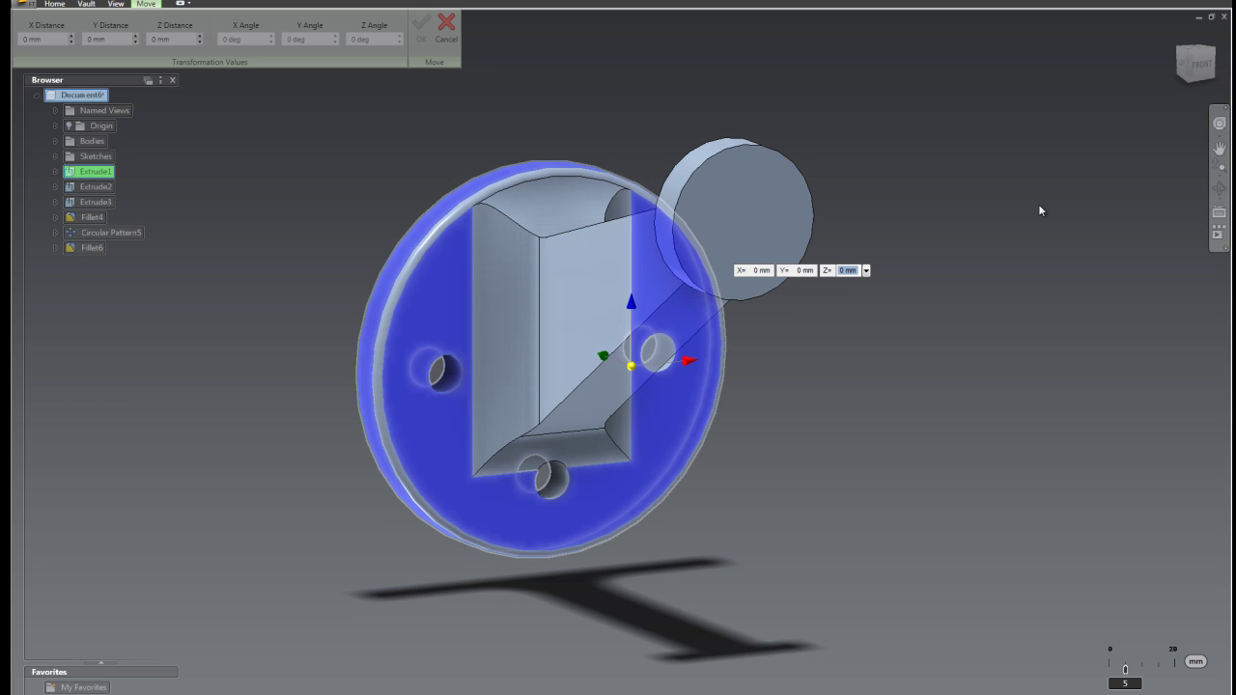
{"action": "left_click", "coordinate": [1185, 70]}
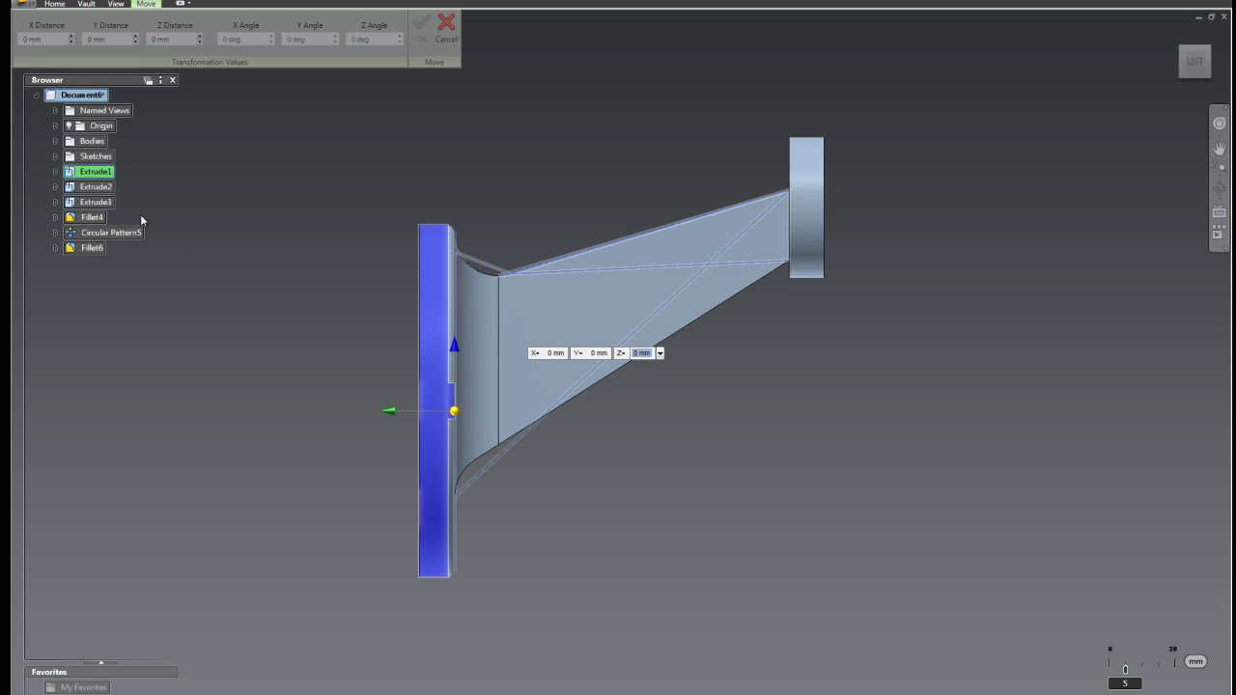
{"action": "right_click", "coordinate": [254, 202]}
{"action": "left_click", "coordinate": [220, 200]}
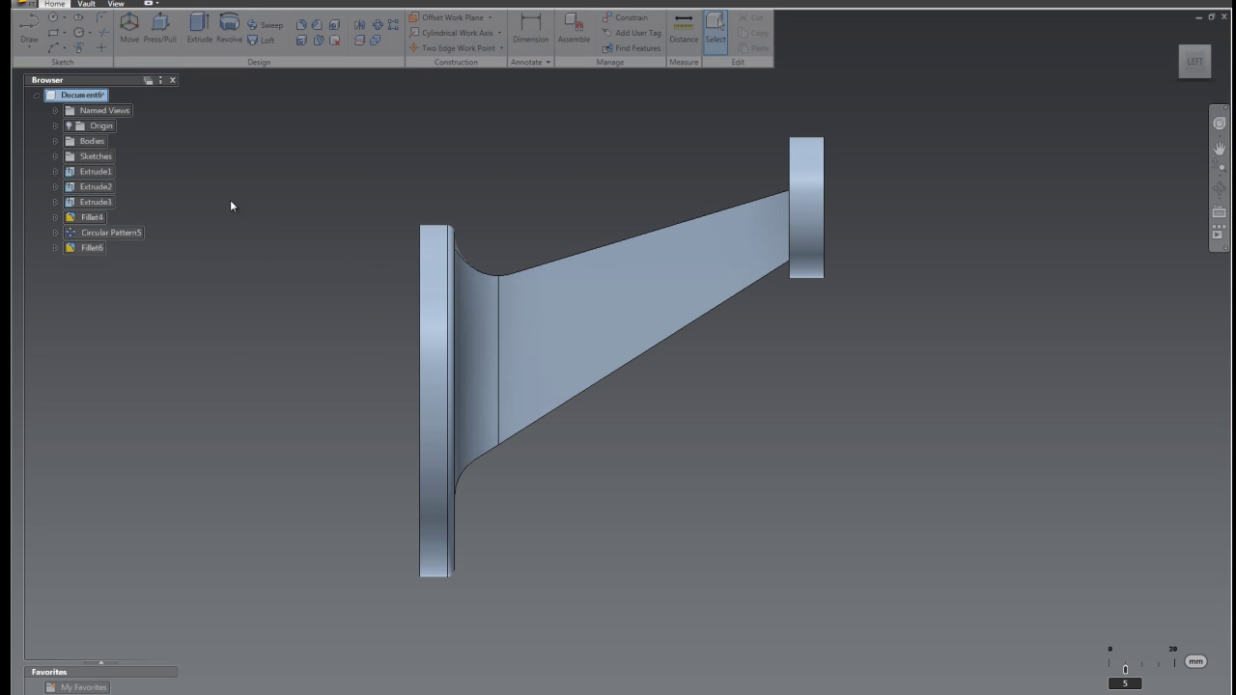
Move the tapered arm extrusion -5 mm along the Z axis.
{"action": "right_click", "coordinate": [254, 208]}
{"action": "left_click", "coordinate": [232, 182]}
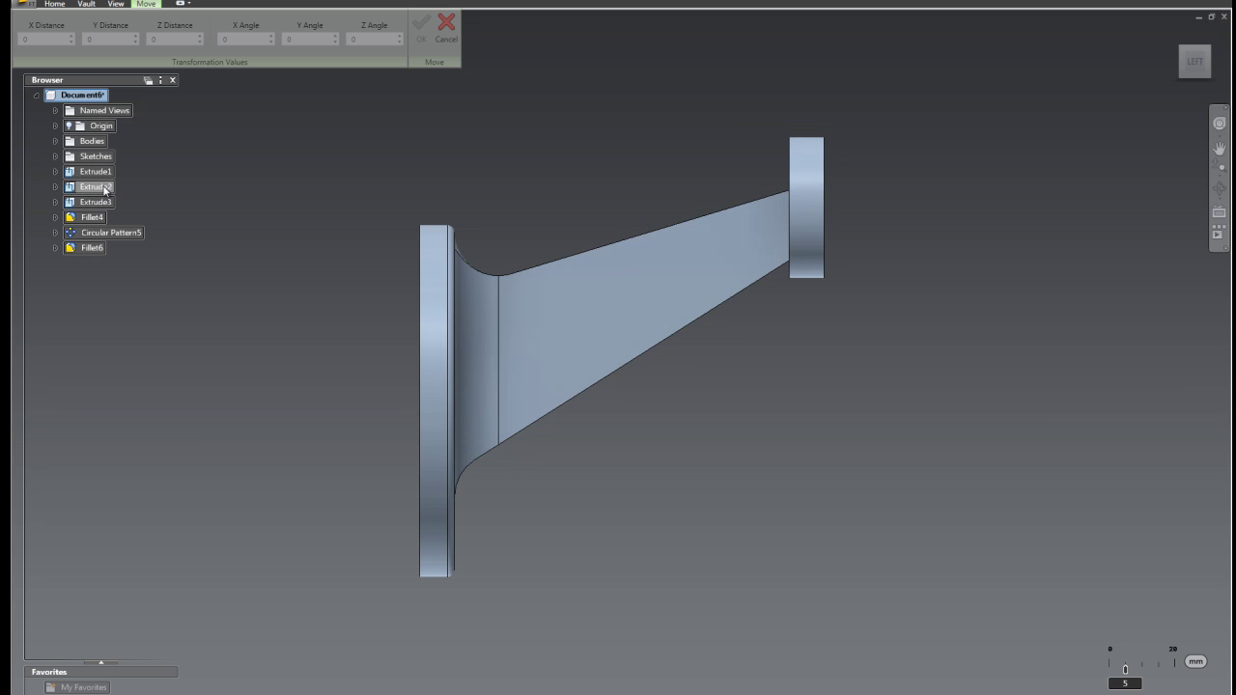
{"action": "left_click", "coordinate": [104, 188]}
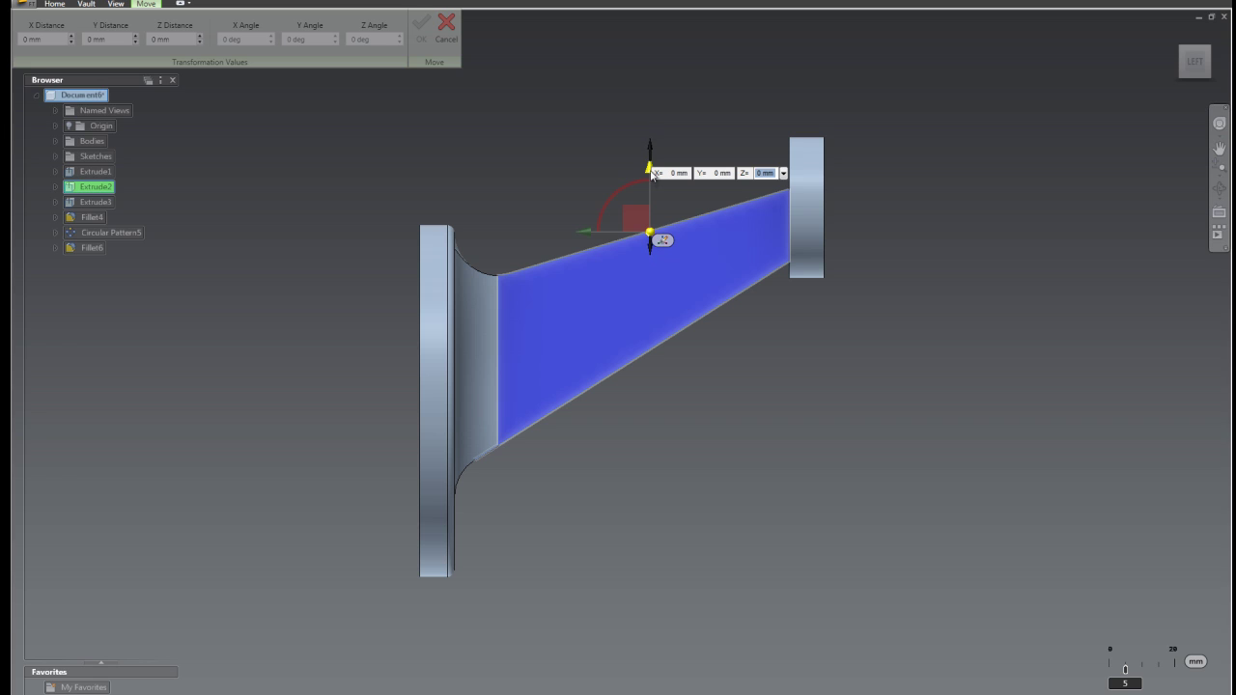
{"action": "left_click_drag", "start_coordinate": [650, 170], "coordinate": [643, 183]}
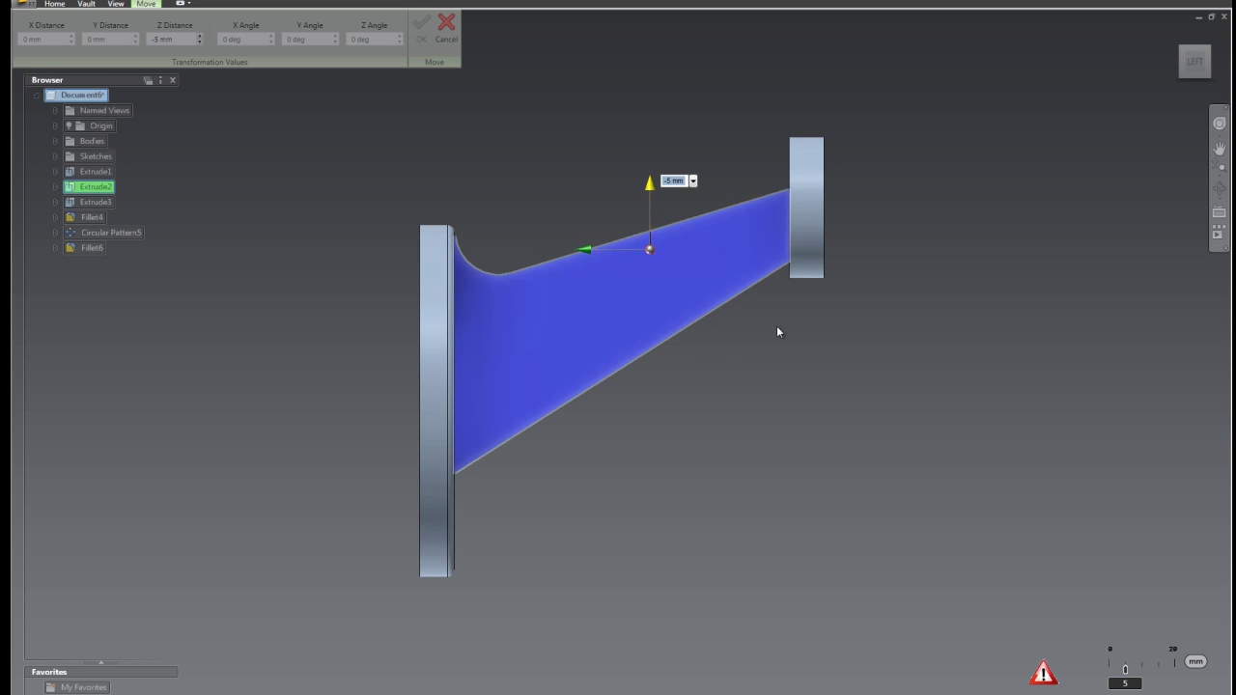
{"action": "middle_click_drag", "start_coordinate": [778, 331], "coordinate": [725, 353], "text": "shift"}
{"action": "right_click", "coordinate": [917, 398]}
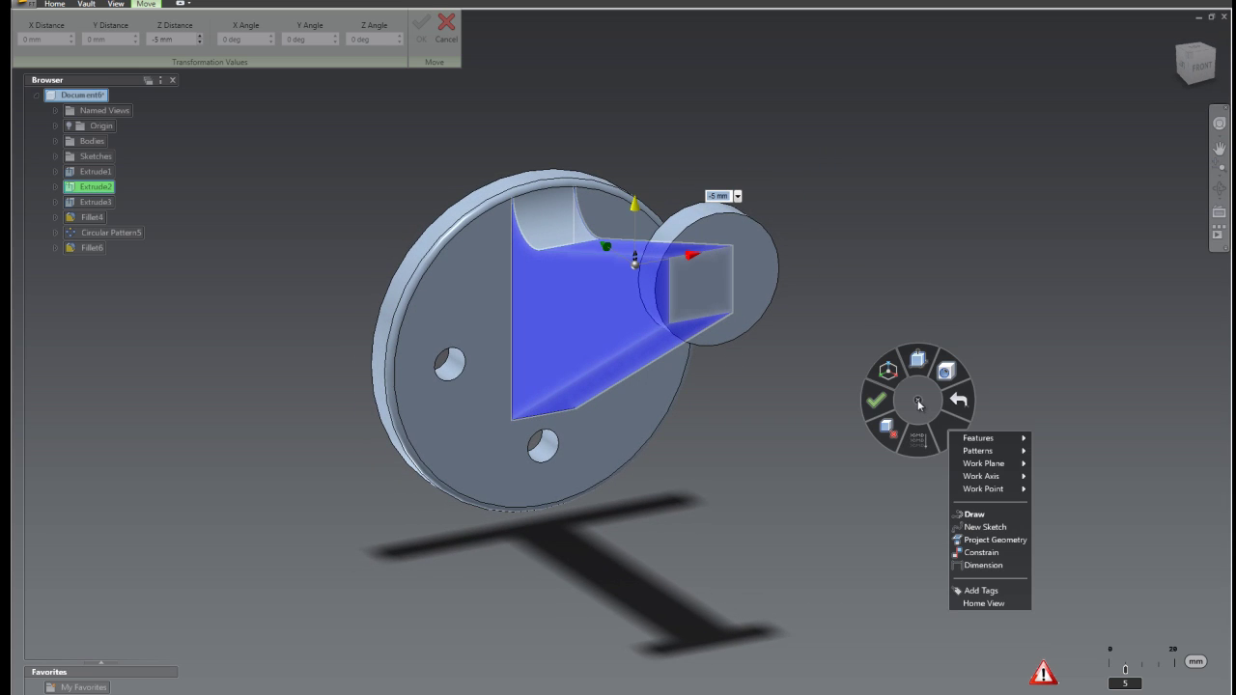
{"action": "left_click", "coordinate": [883, 404]}
Switch to the open Hook 4 document.
{"action": "middle_click_drag", "start_coordinate": [767, 436], "coordinate": [690, 417], "text": "shift"}
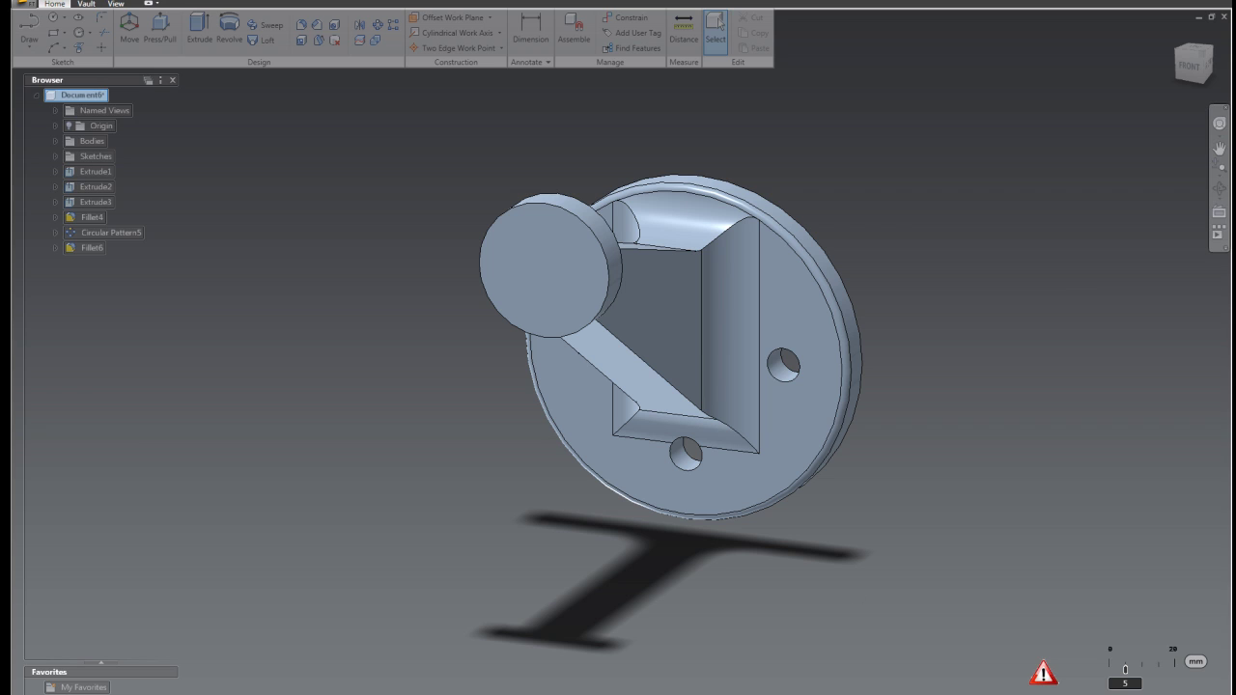
{"action": "mouse_move", "coordinate": [831, 678]}
{"action": "left_click", "coordinate": [766, 662]}
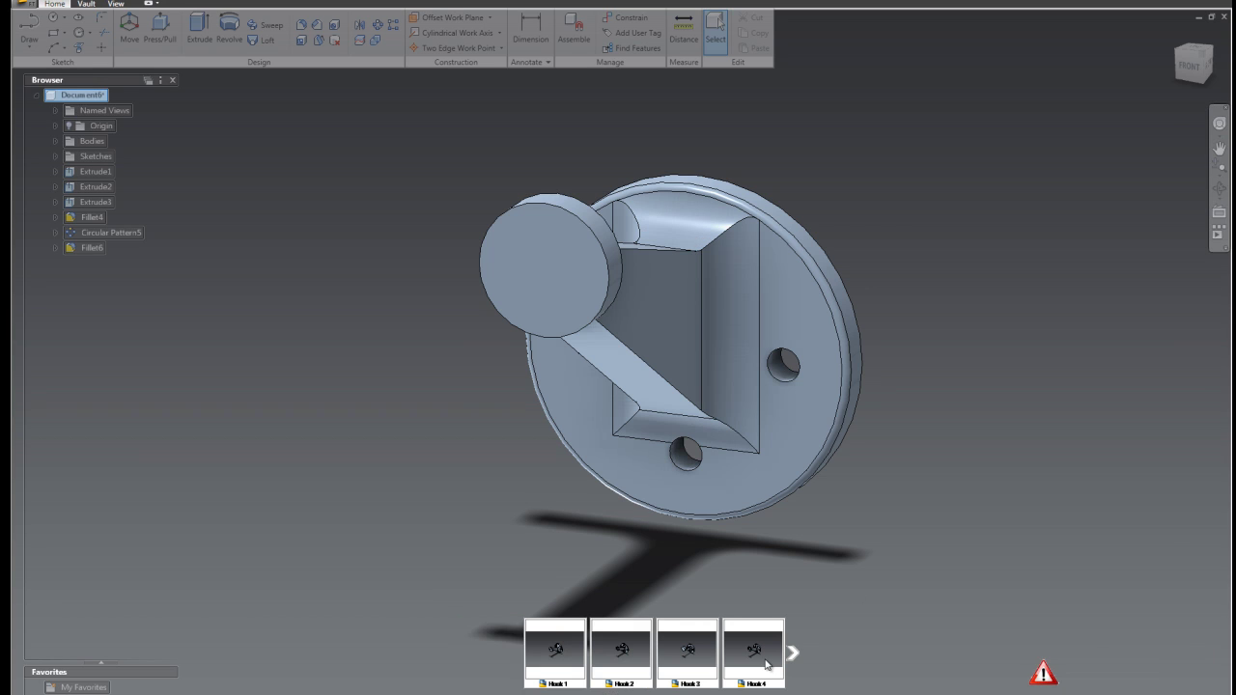
Review the shapes of the open hook variants by switching between the documents Hook 4, Hook 1, Hook 2, Hook 3 and Hook 5.
{"action": "left_click", "coordinate": [754, 657]}
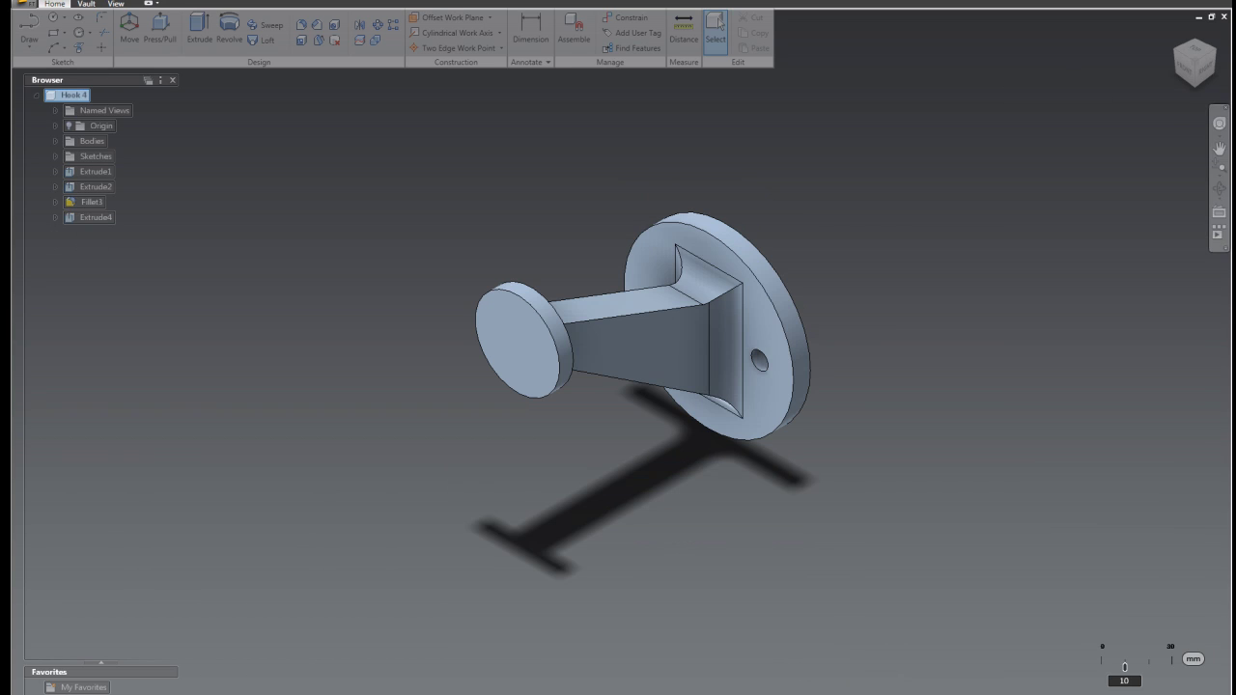
{"action": "mouse_move", "coordinate": [756, 676]}
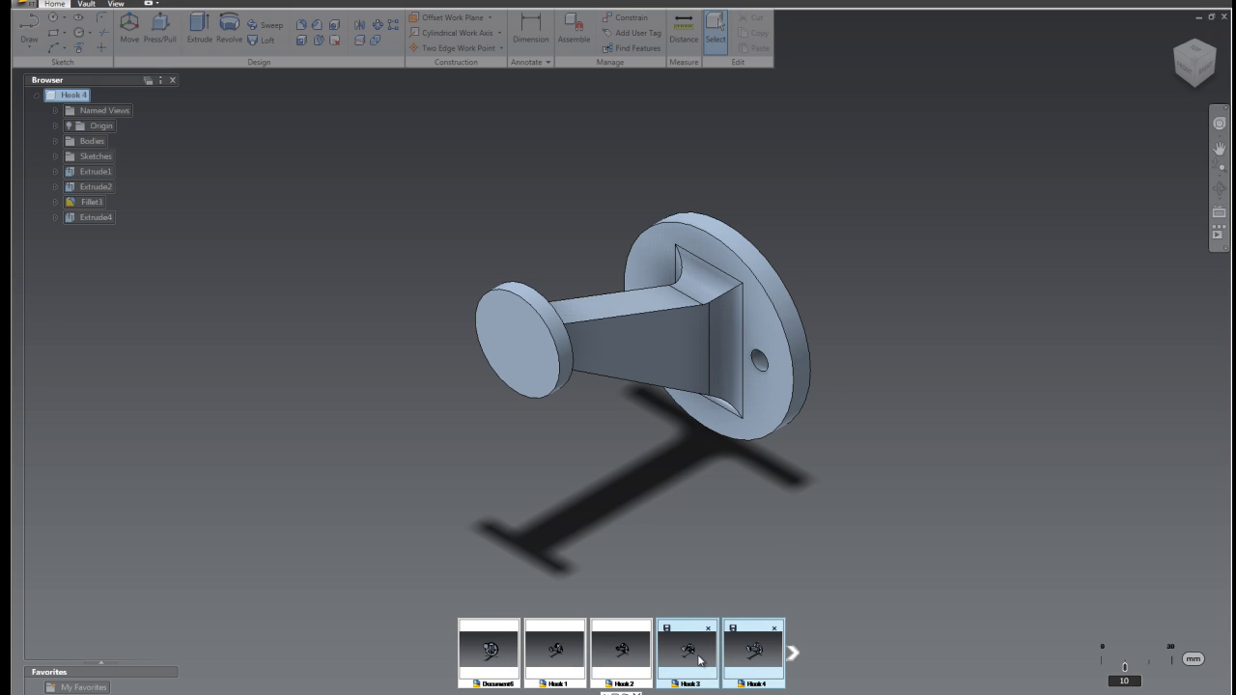
{"action": "left_click", "coordinate": [556, 662]}
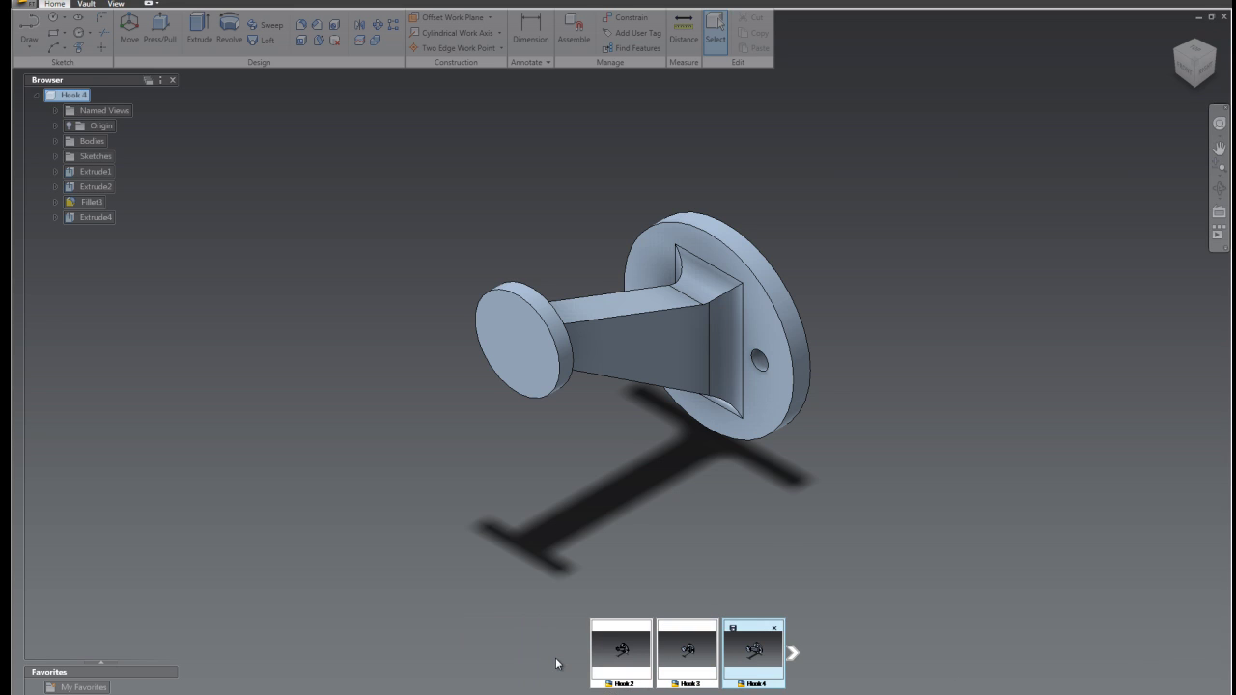
{"action": "middle_click_drag", "start_coordinate": [826, 606], "coordinate": [918, 522], "text": "shift"}
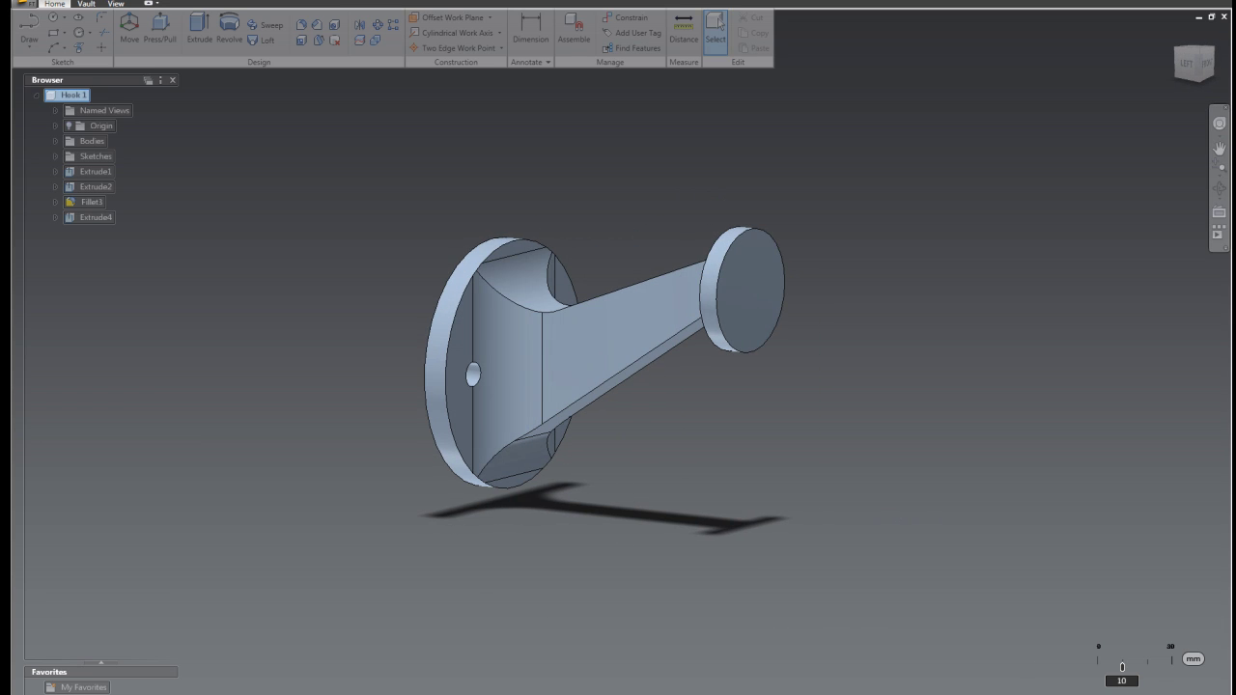
{"action": "mouse_move", "coordinate": [860, 680]}
{"action": "left_click", "coordinate": [623, 666]}
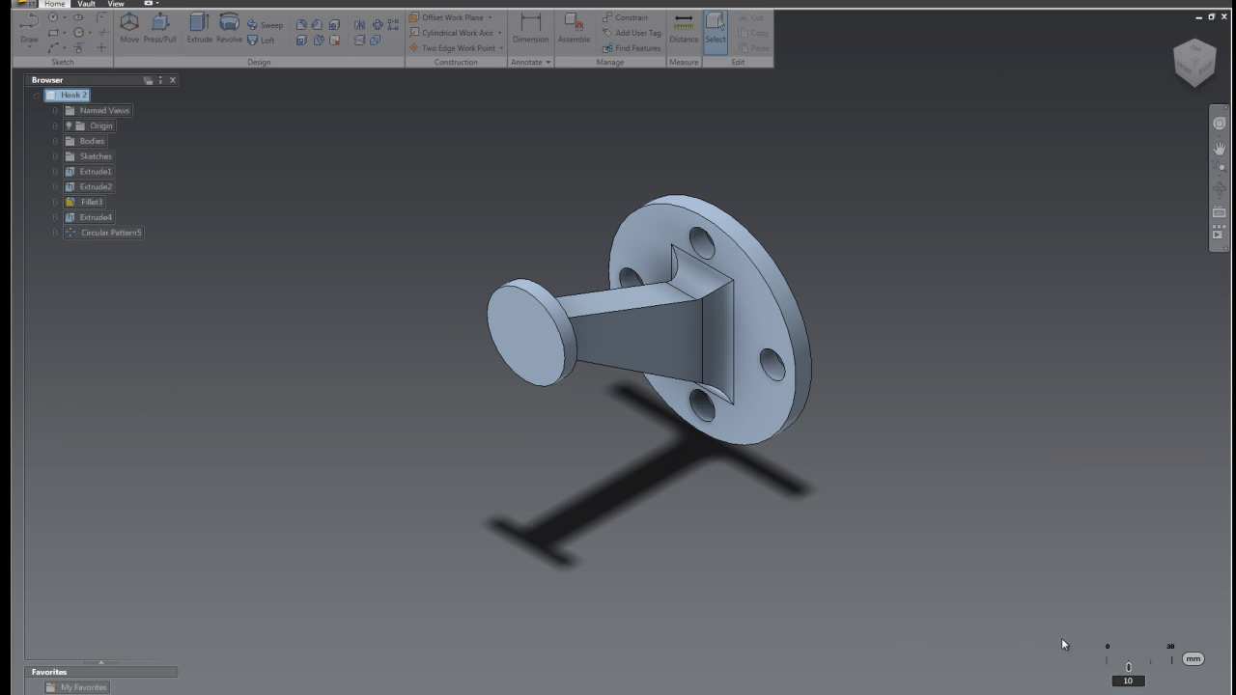
{"action": "mouse_move", "coordinate": [826, 685]}
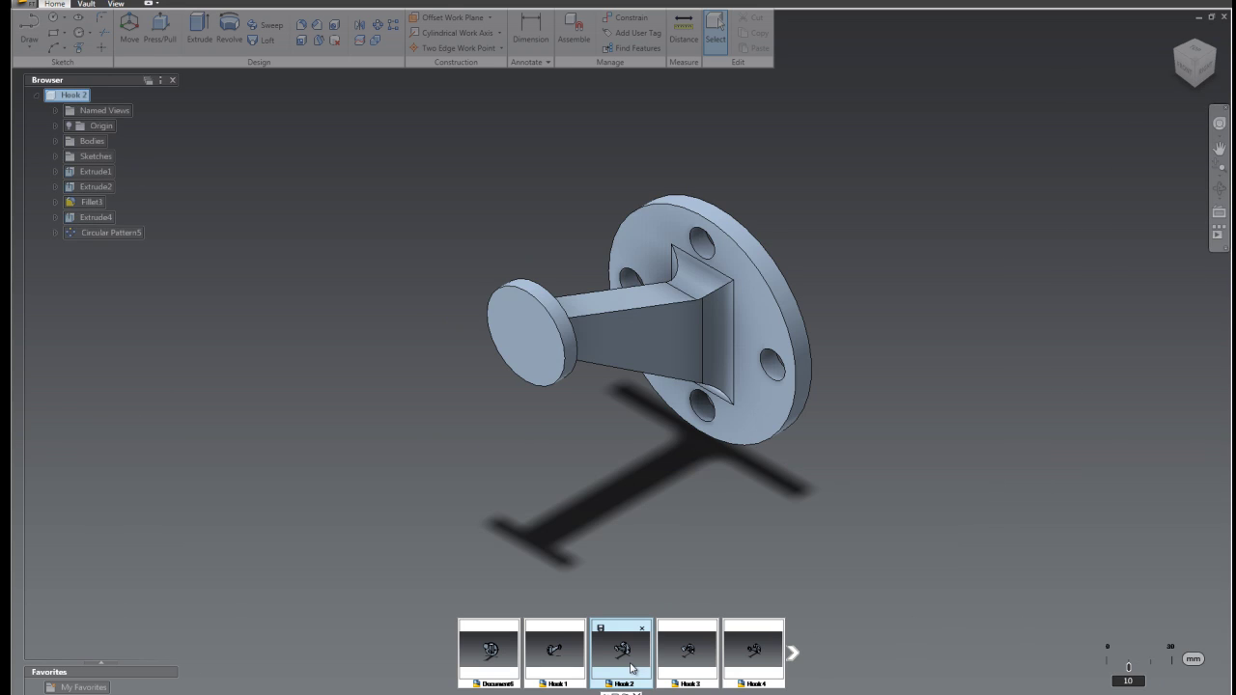
{"action": "left_click", "coordinate": [687, 666]}
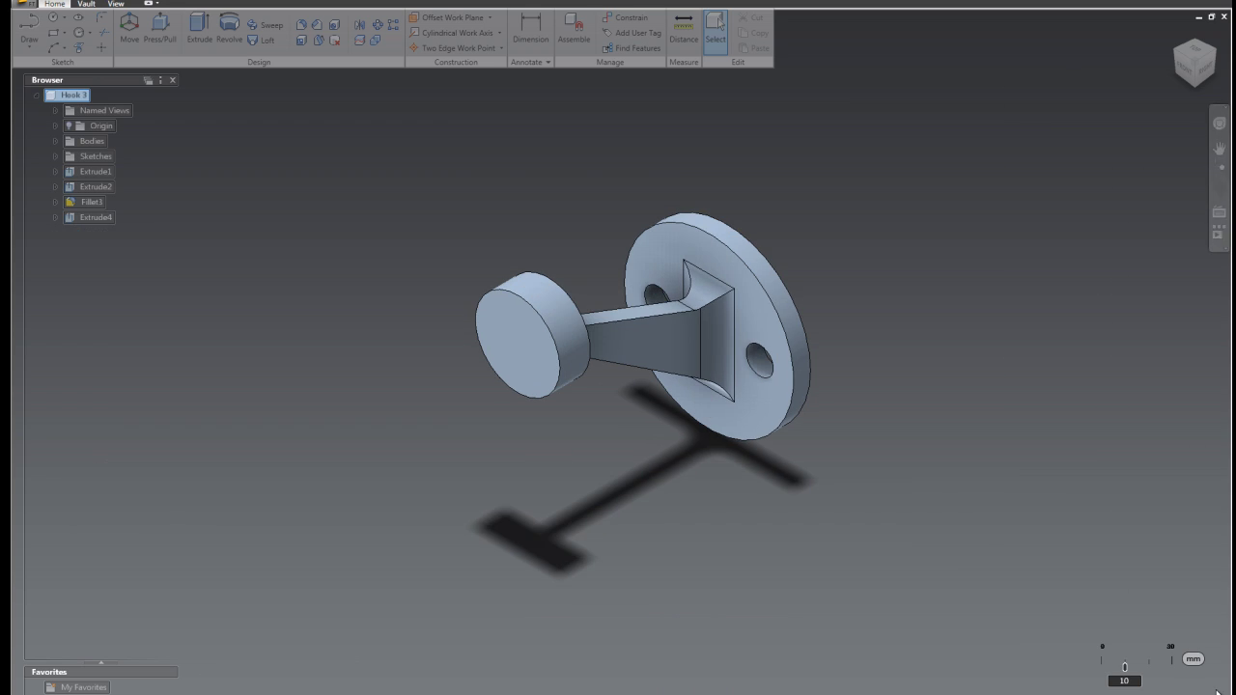
{"action": "mouse_move", "coordinate": [1110, 691]}
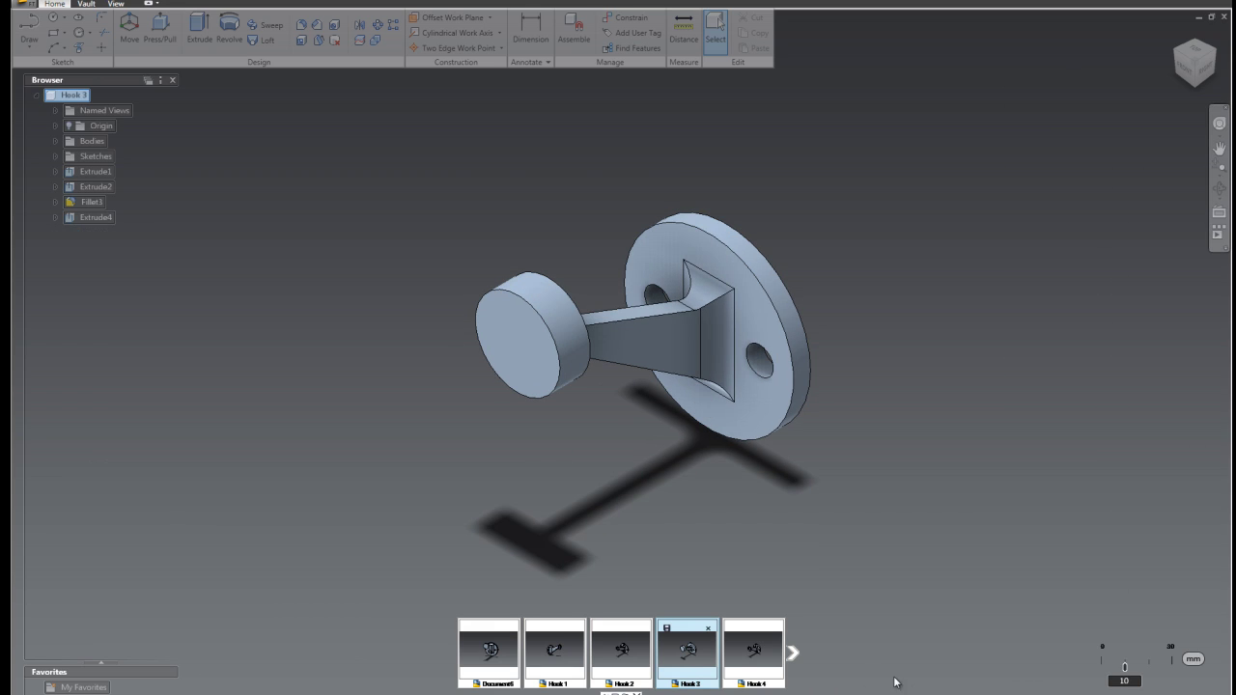
{"action": "left_click", "coordinate": [755, 665]}
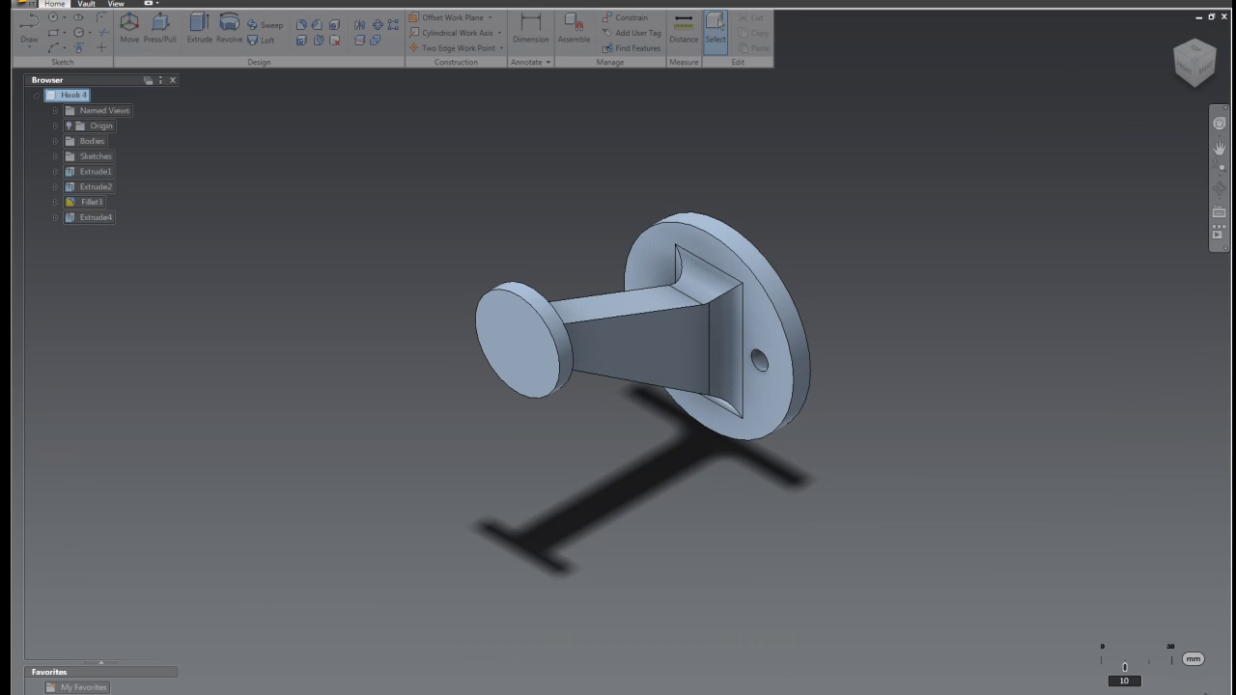
{"action": "mouse_move", "coordinate": [936, 691]}
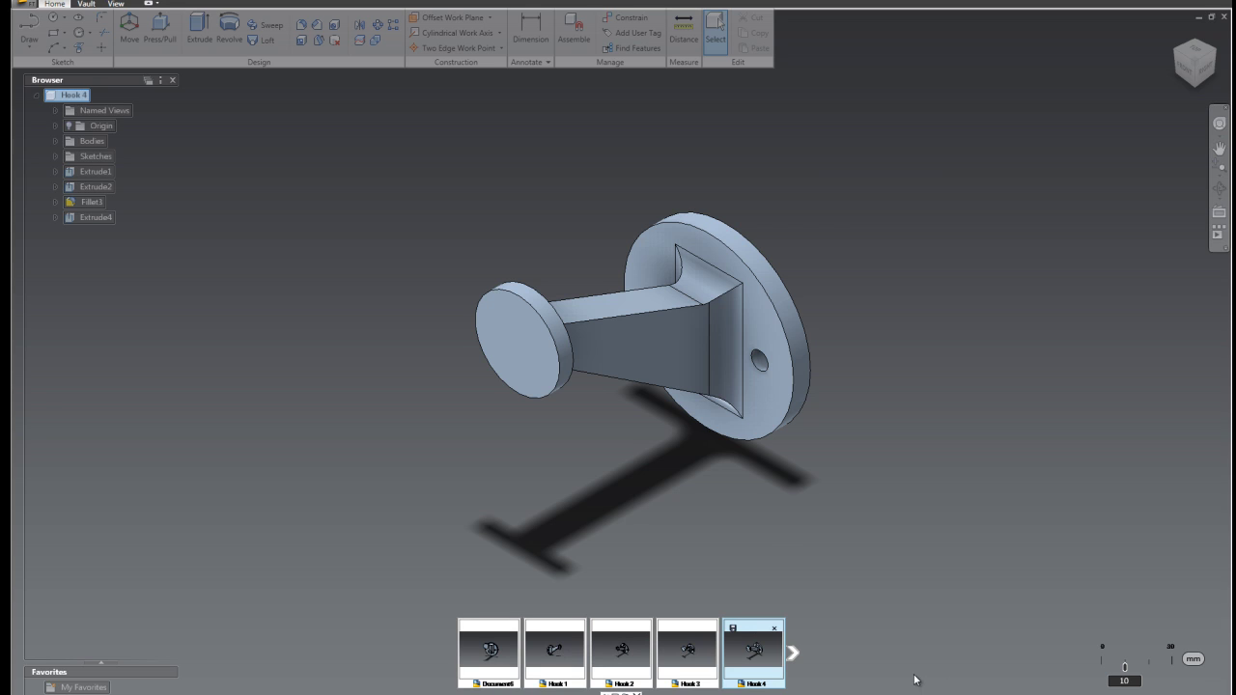
{"action": "left_click", "coordinate": [794, 658]}
{"action": "left_click", "coordinate": [750, 650]}
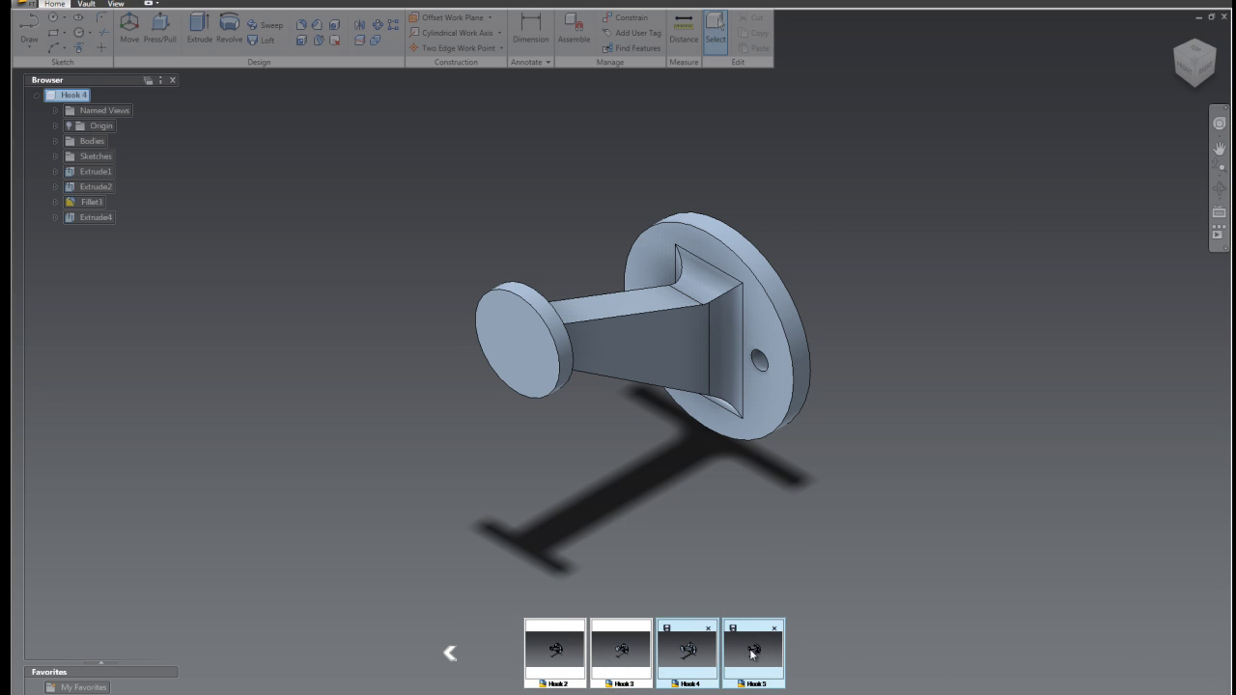
{"action": "middle_click_drag", "start_coordinate": [699, 604], "coordinate": [814, 573], "text": "shift"}
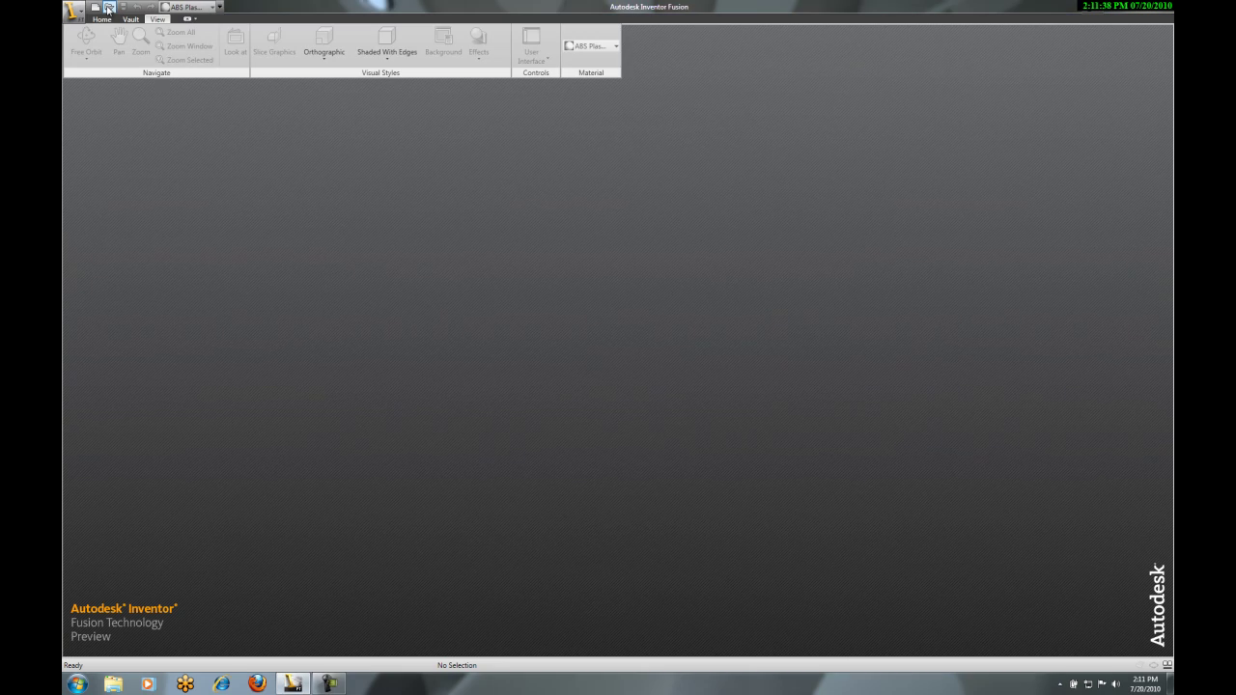
Open the CATPART file DgPr Cover Light Plastic Housing 10001 from the Customer Product Data folder.
{"action": "left_click", "coordinate": [108, 8]}
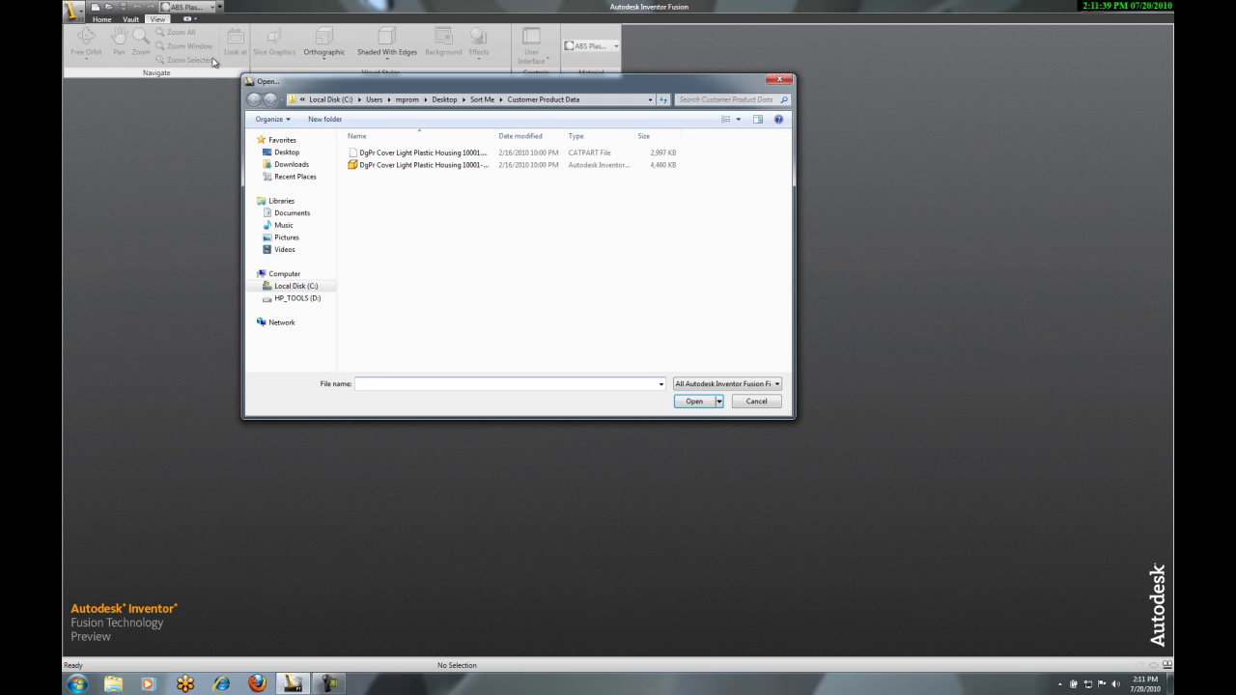
{"action": "left_click", "coordinate": [460, 156]}
{"action": "double_click", "coordinate": [461, 155]}
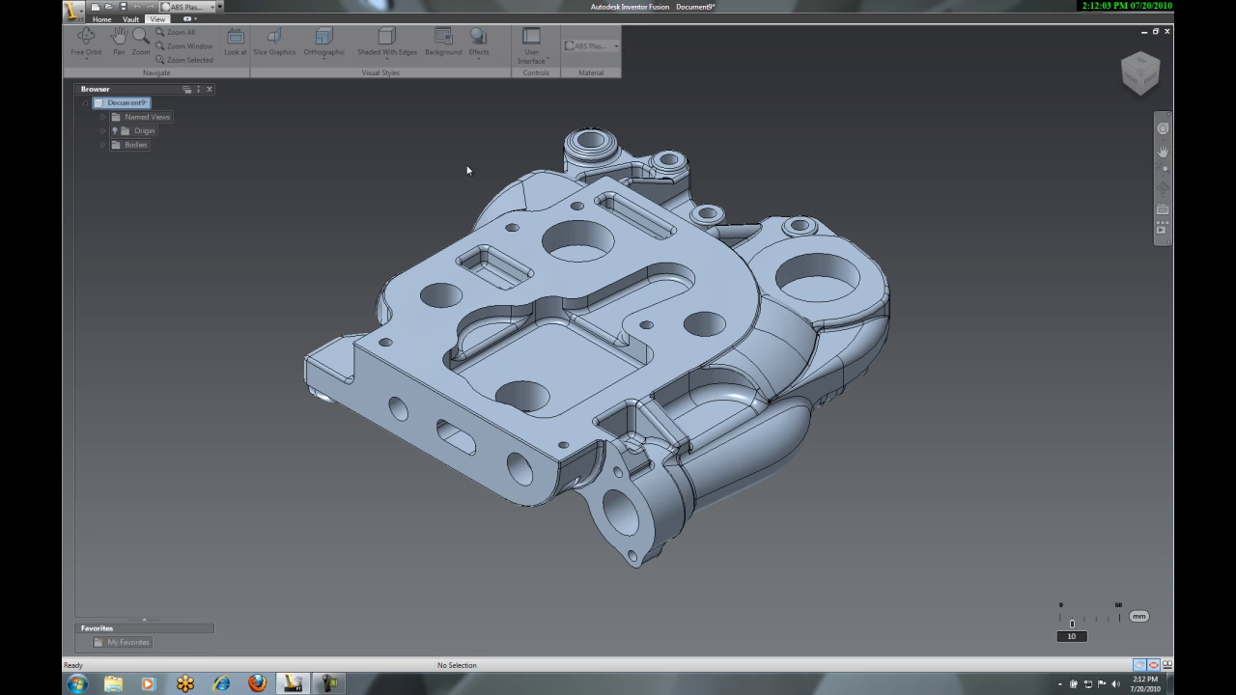
Set the radius of the large hole beside the long narrow slot on the housing's flat face to 20 mm using Press/Pull.
{"action": "right_click", "coordinate": [467, 170]}
{"action": "left_click", "coordinate": [468, 131]}
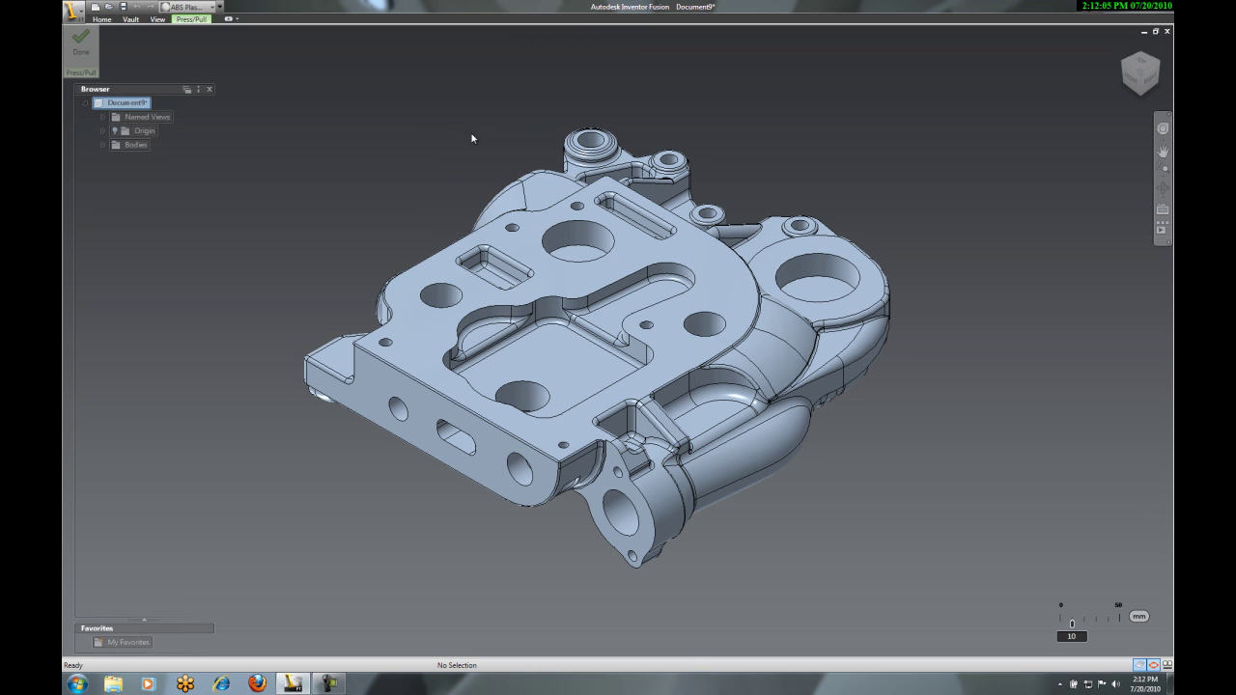
{"action": "left_click", "coordinate": [601, 243]}
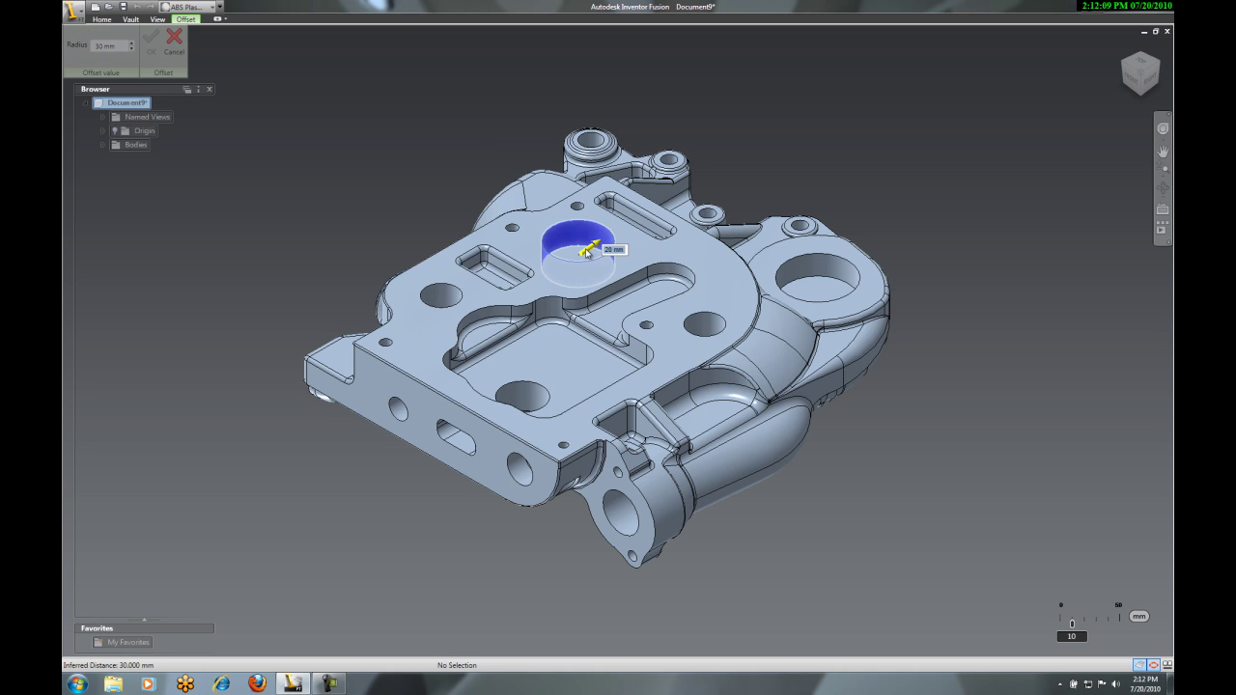
{"action": "right_click", "coordinate": [725, 190]}
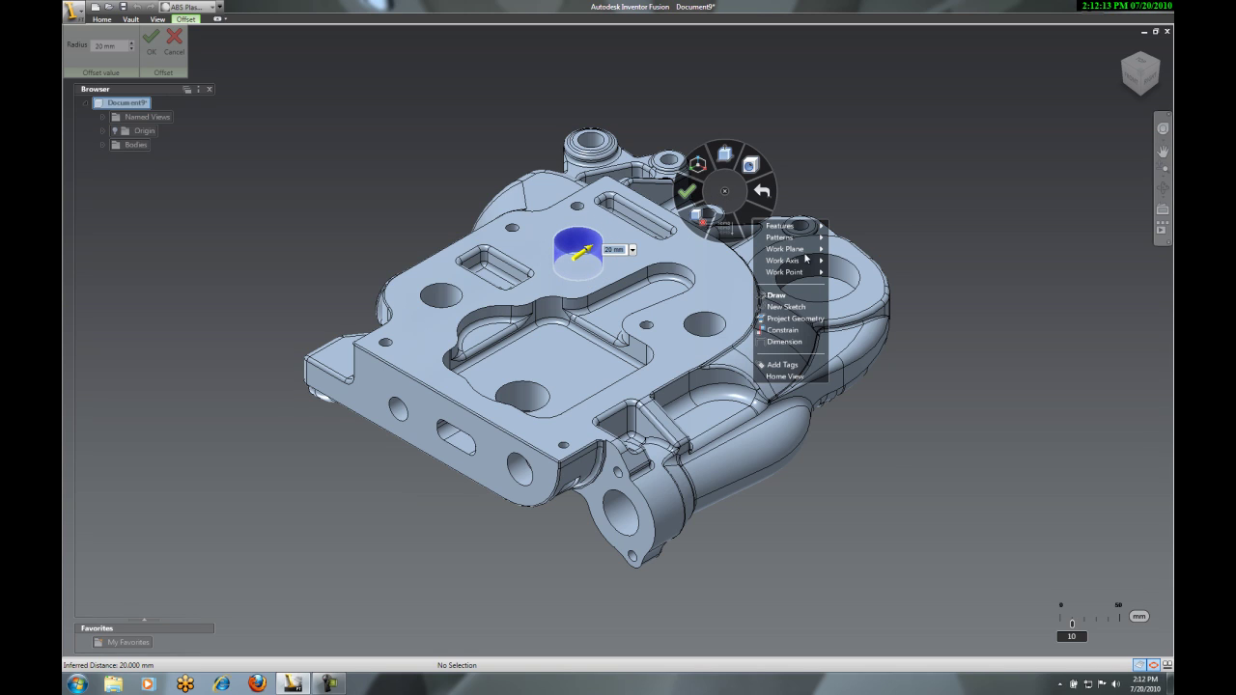
Offset the floor of the large round recess on the housing's rounded end upward by 10 mm using Press/Pull.
{"action": "right_click", "coordinate": [886, 248]}
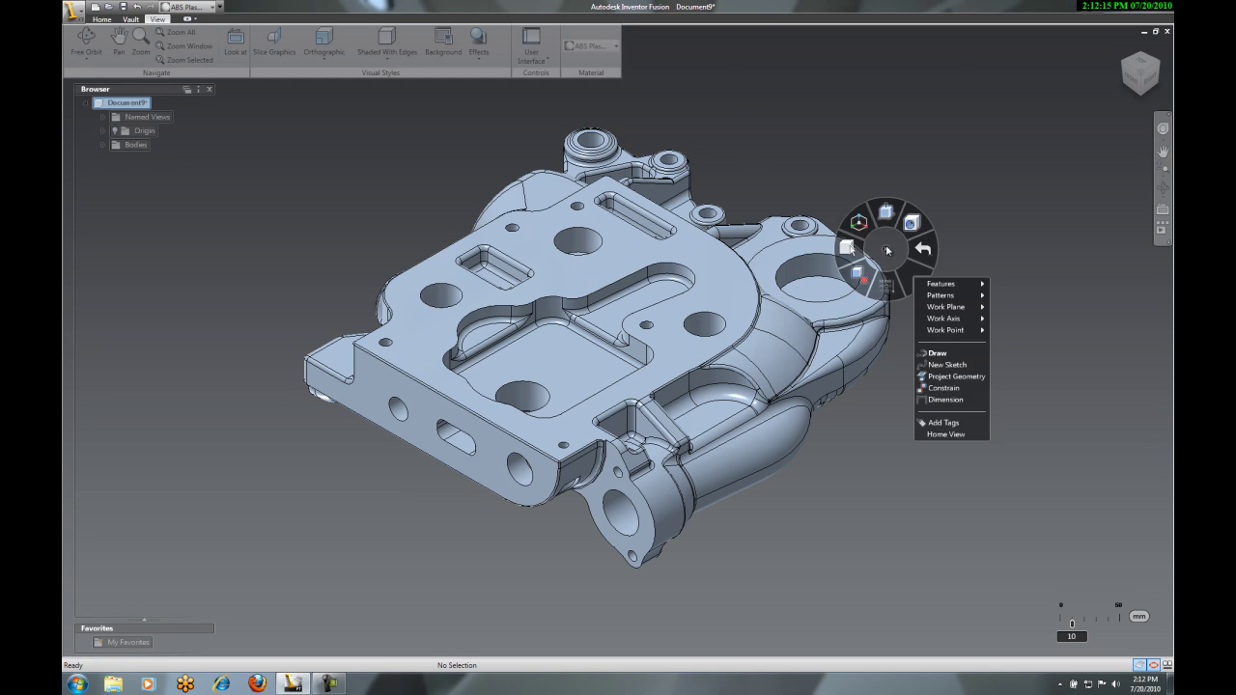
{"action": "left_click", "coordinate": [887, 214]}
{"action": "left_click", "coordinate": [826, 286]}
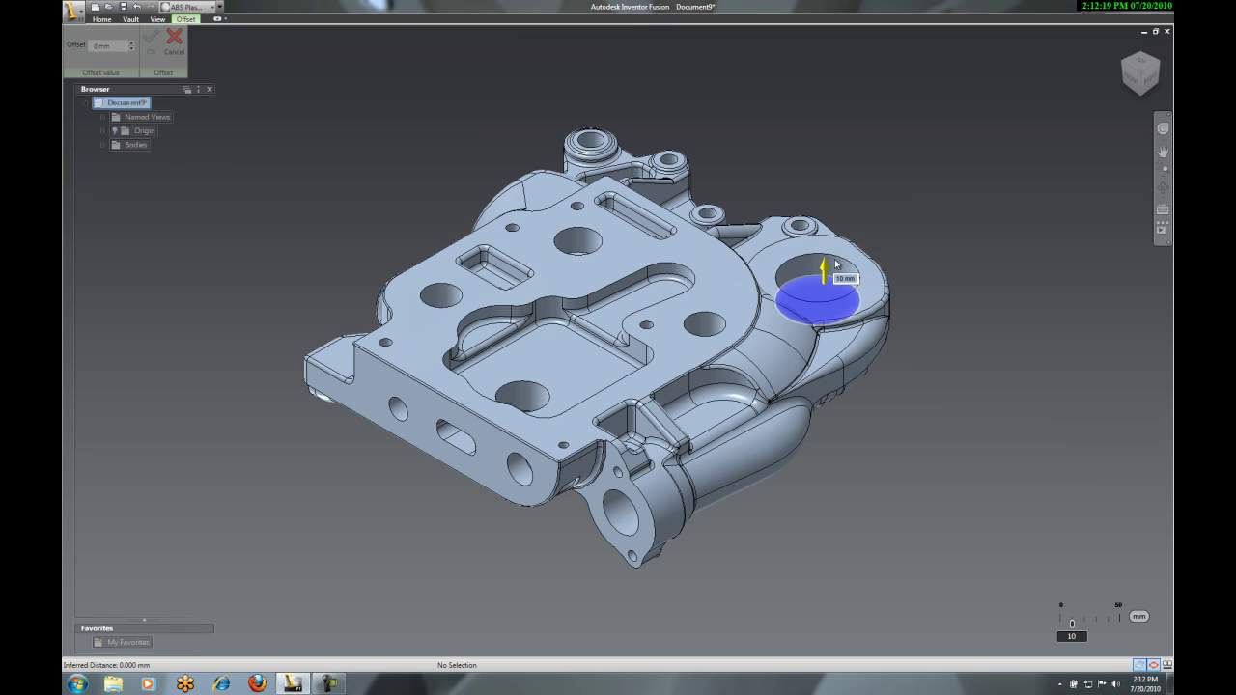
{"action": "left_click_drag", "start_coordinate": [837, 265], "coordinate": [880, 251]}
{"action": "right_click", "coordinate": [887, 239]}
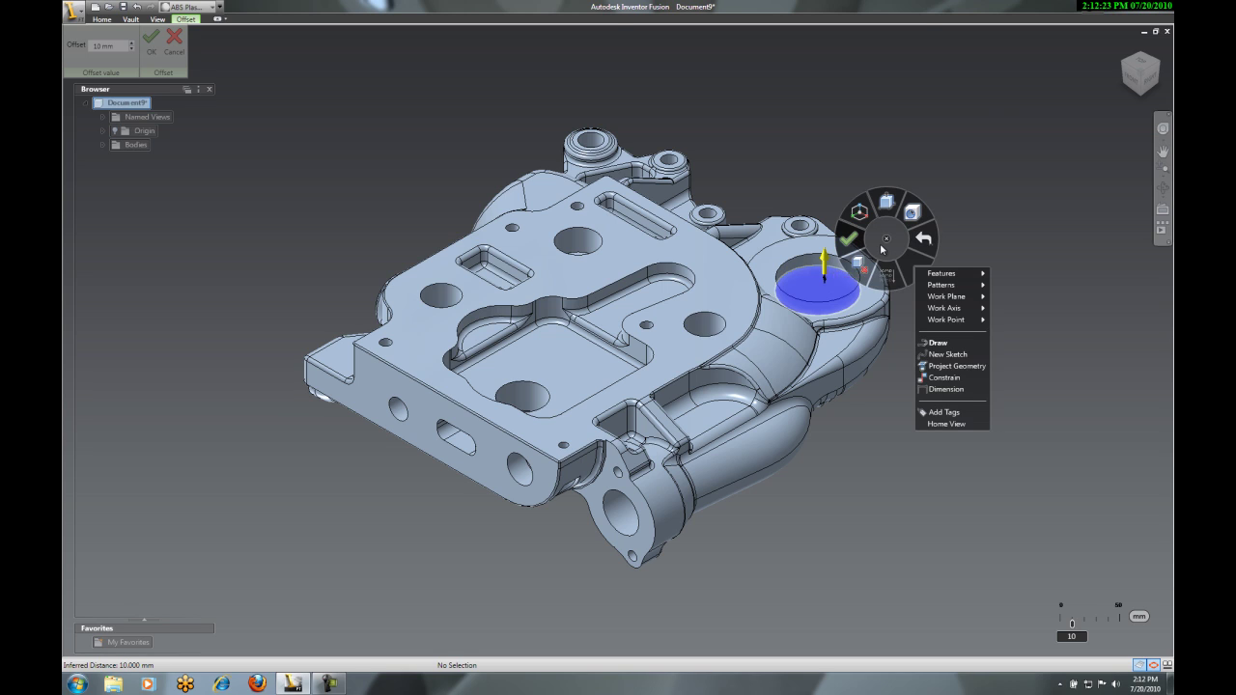
{"action": "left_click", "coordinate": [849, 239]}
Move the round hole near the curved edge of the housing's flat face -10 mm along the X axis.
{"action": "right_click", "coordinate": [896, 240]}
{"action": "left_click", "coordinate": [872, 213]}
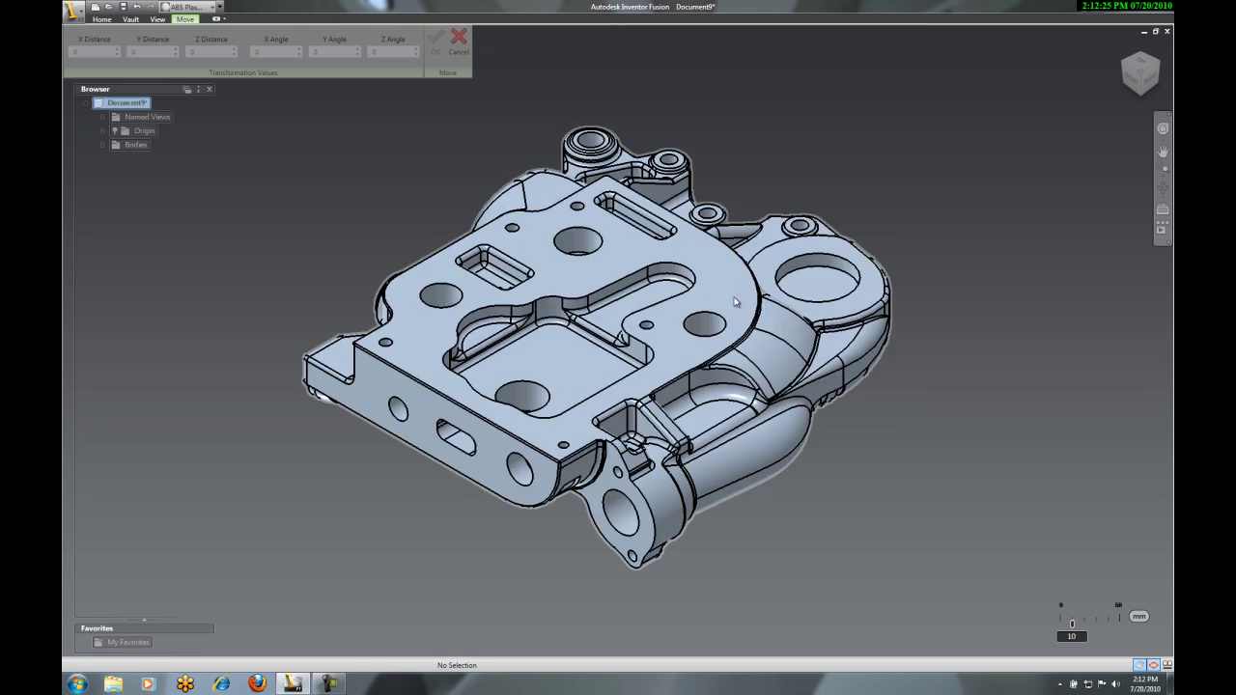
{"action": "left_click", "coordinate": [710, 327]}
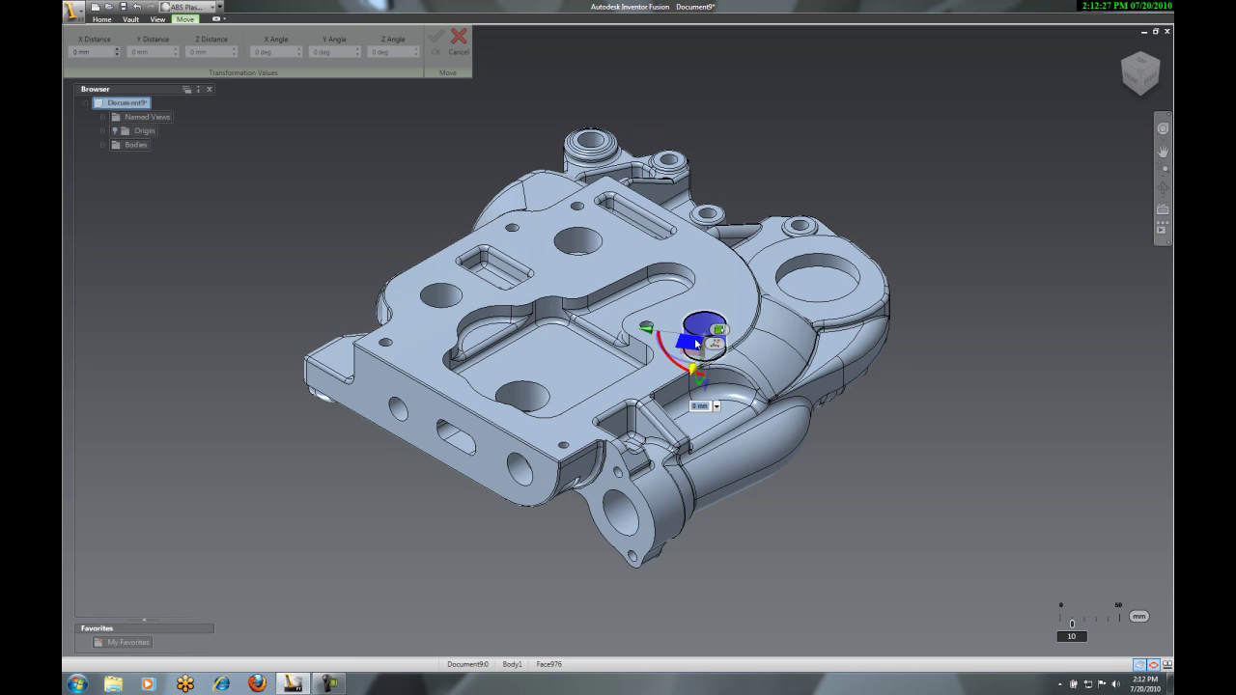
{"action": "left_click", "coordinate": [693, 372]}
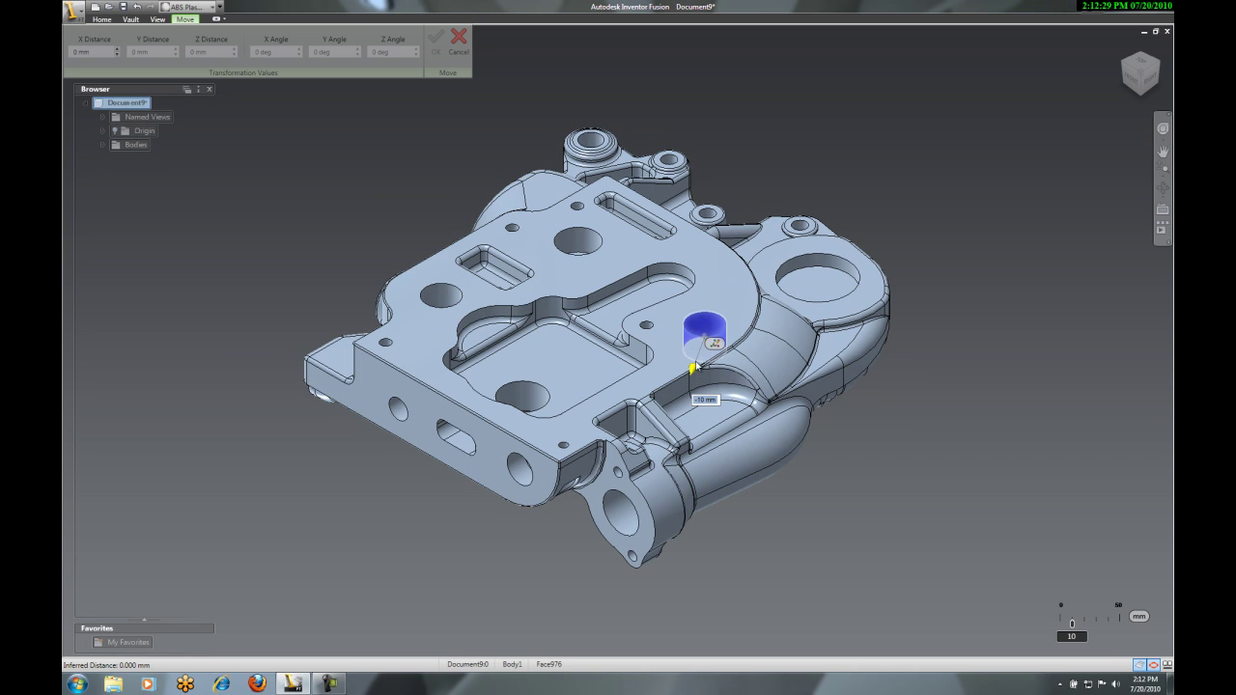
{"action": "left_click_drag", "start_coordinate": [693, 370], "coordinate": [718, 378]}
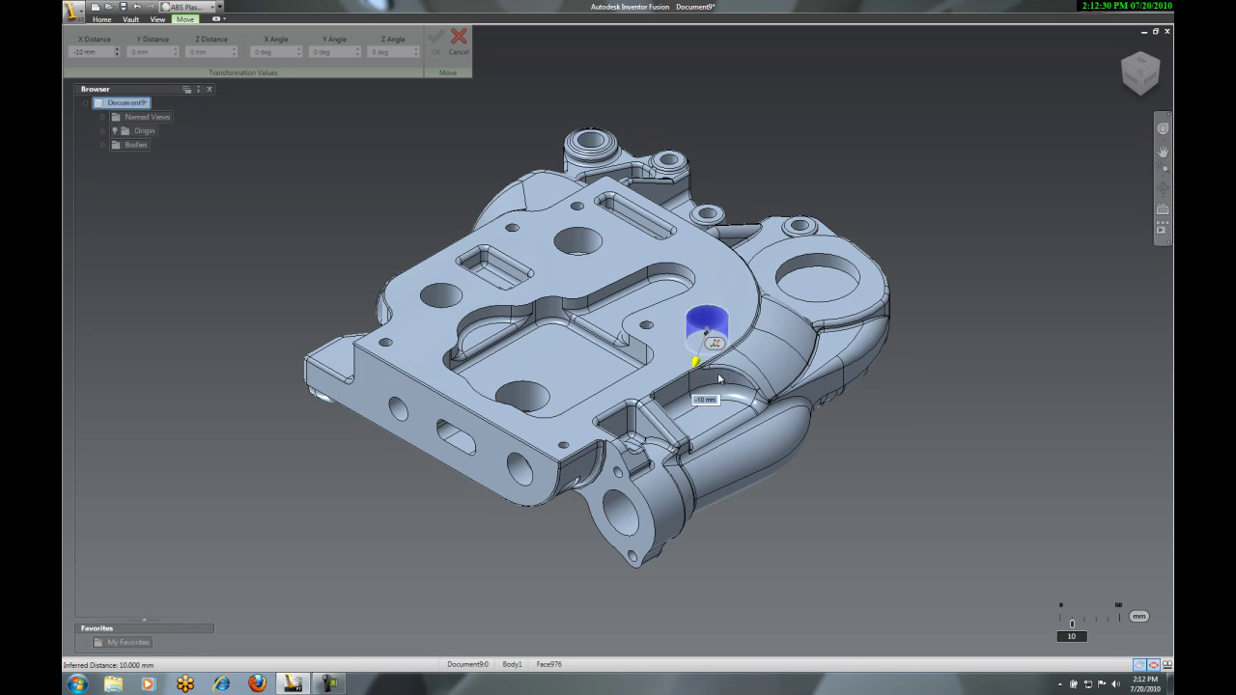
{"action": "right_click", "coordinate": [880, 403]}
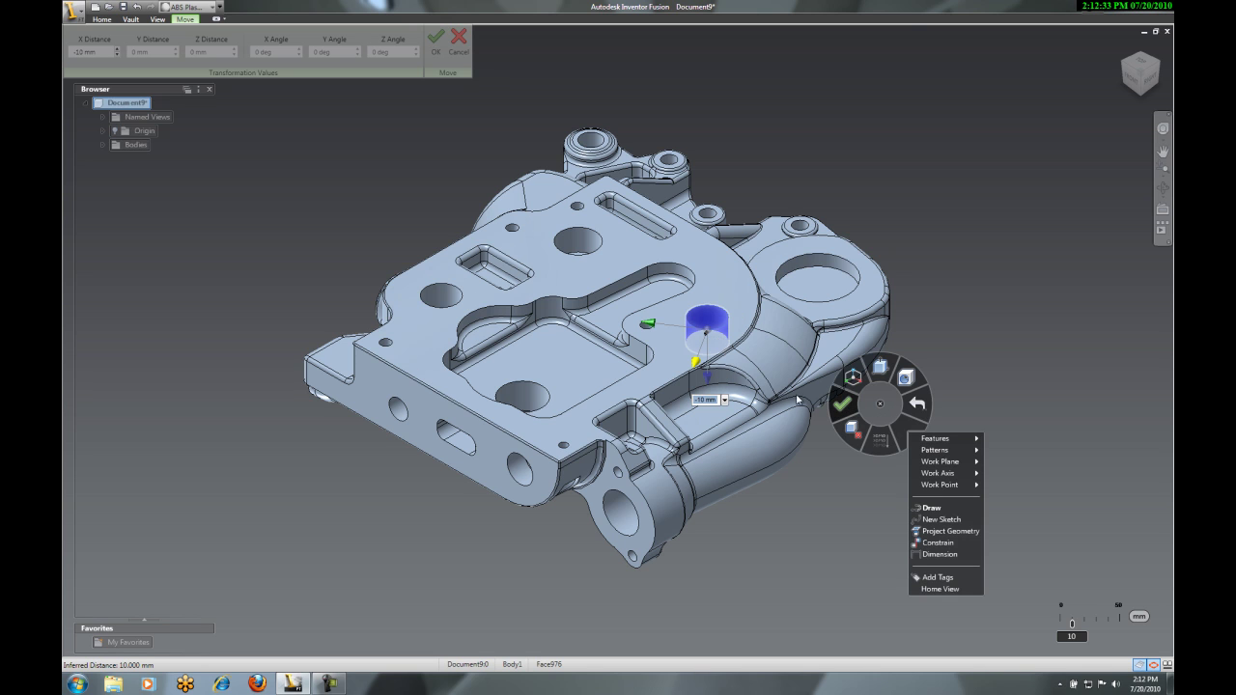
{"action": "key", "text": "Escape"}
Add a simple hole 10 mm in diameter and 10 mm deep to the ring-shaped face around the large bore on the housing's underside.
{"action": "middle_click_drag", "start_coordinate": [770, 352], "coordinate": [780, 480], "text": "shift"}
{"action": "scroll", "coordinate": [689, 376], "scroll_direction": "up", "scroll_amount": 4}
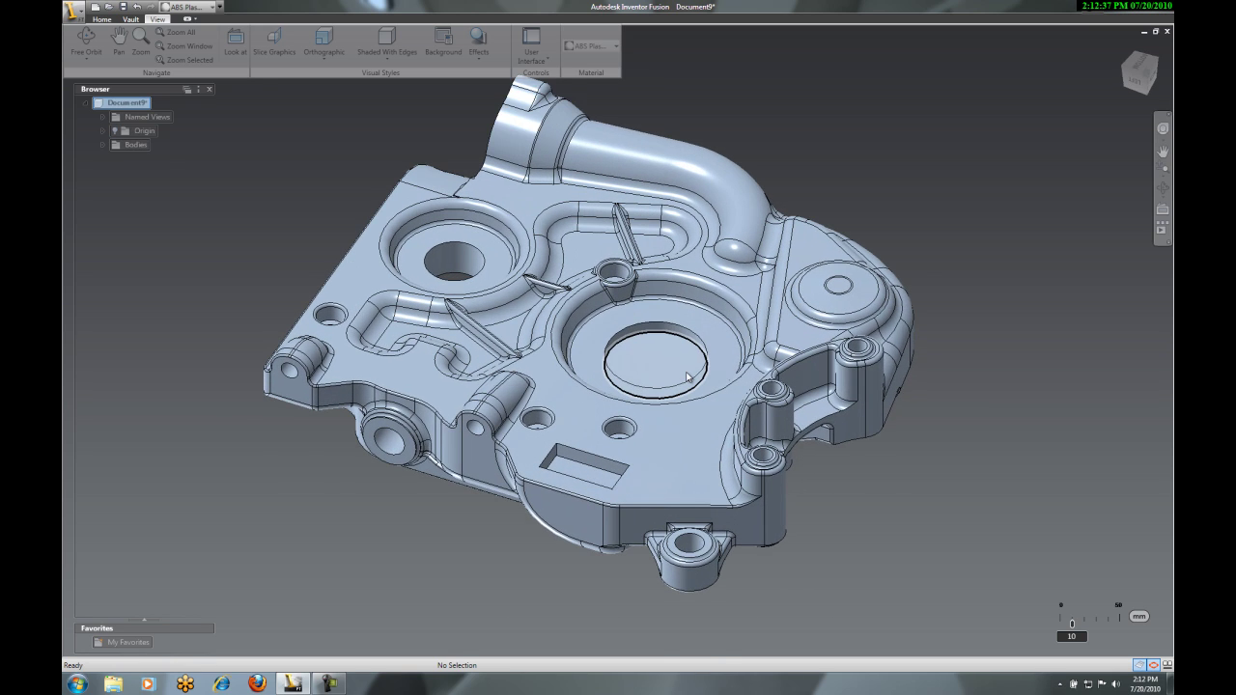
{"action": "right_click", "coordinate": [940, 158]}
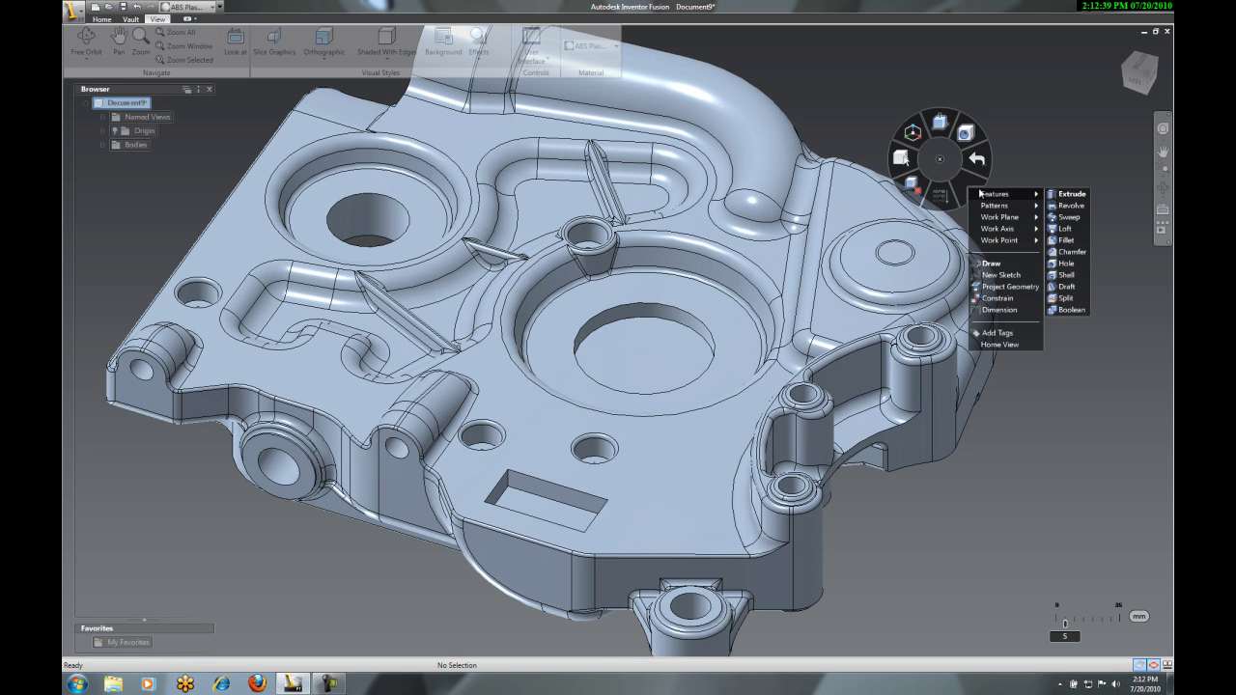
{"action": "left_click", "coordinate": [965, 132]}
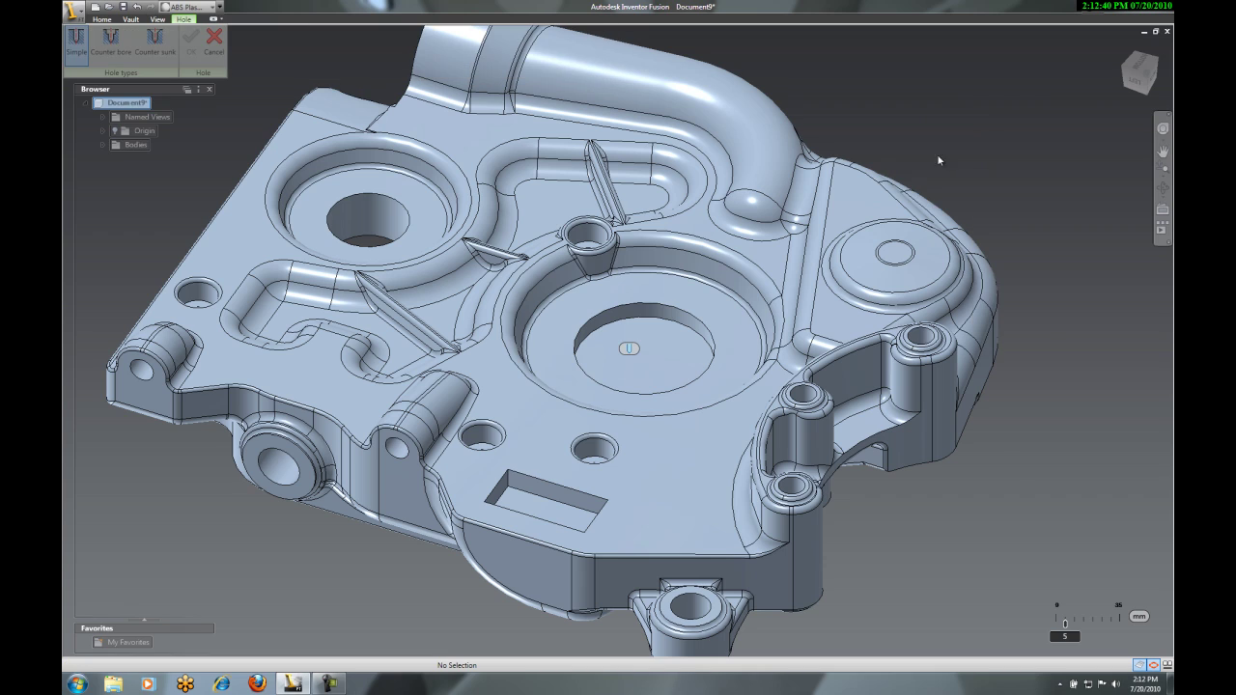
{"action": "left_click", "coordinate": [737, 325]}
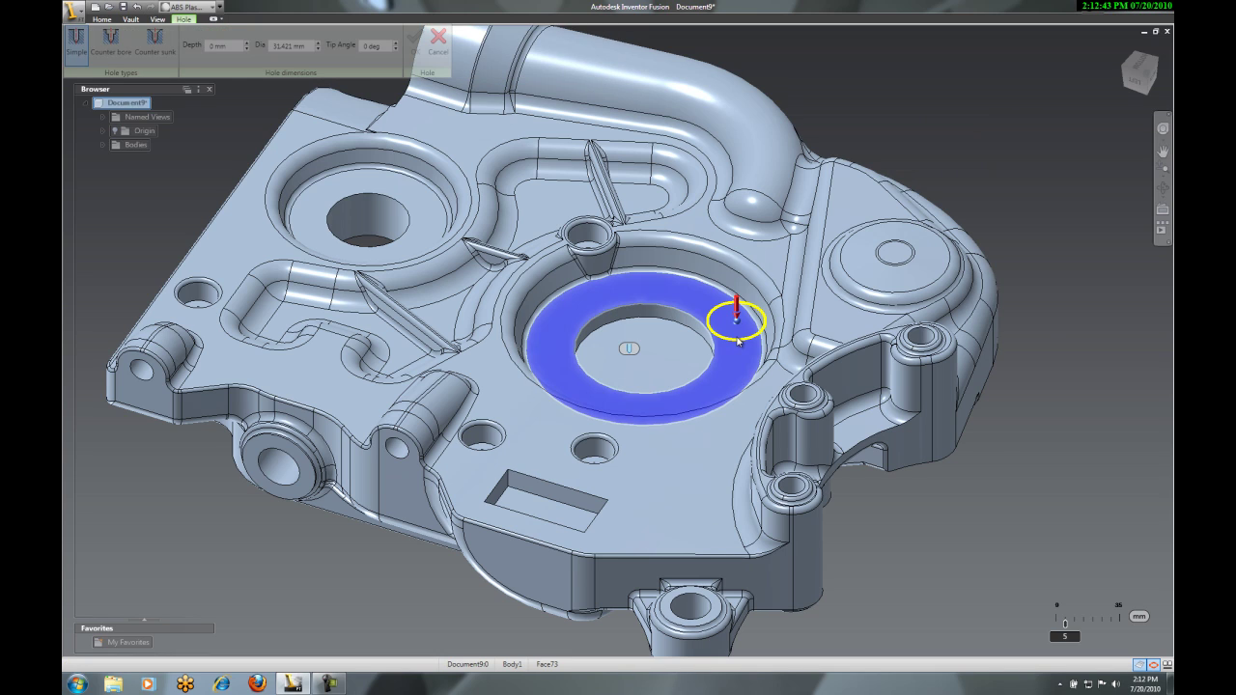
{"action": "left_click_drag", "start_coordinate": [738, 342], "coordinate": [738, 321]}
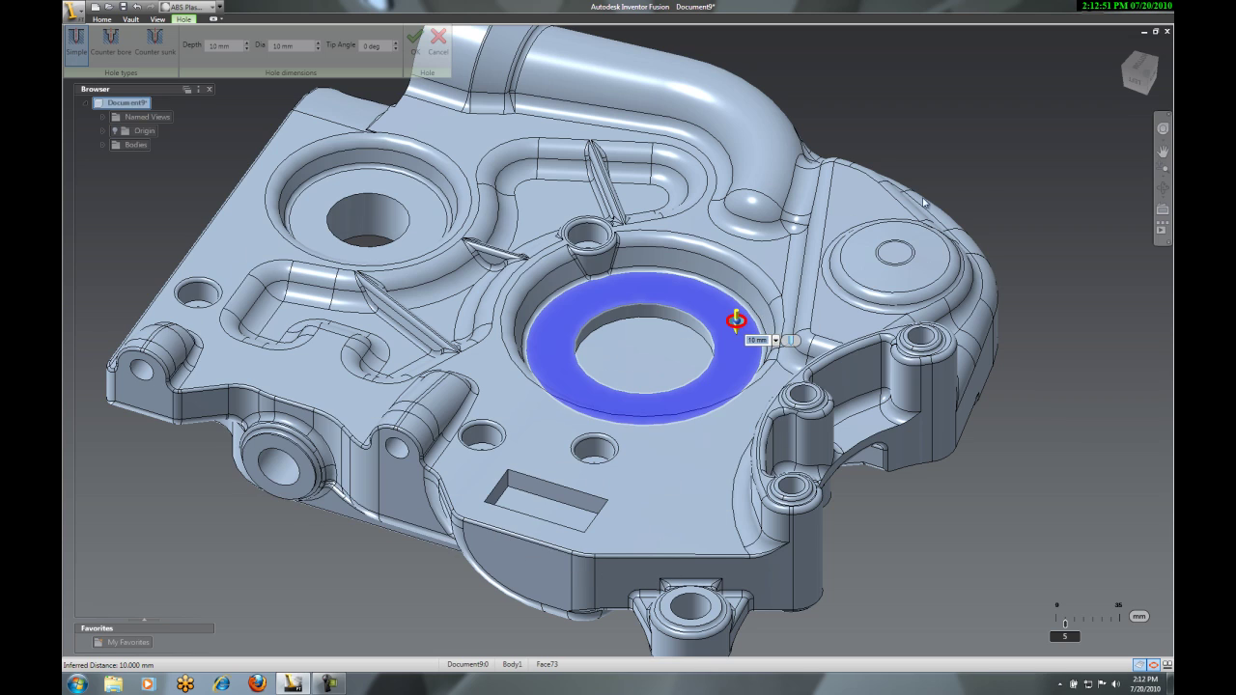
{"action": "right_click", "coordinate": [934, 185]}
{"action": "left_click", "coordinate": [902, 188]}
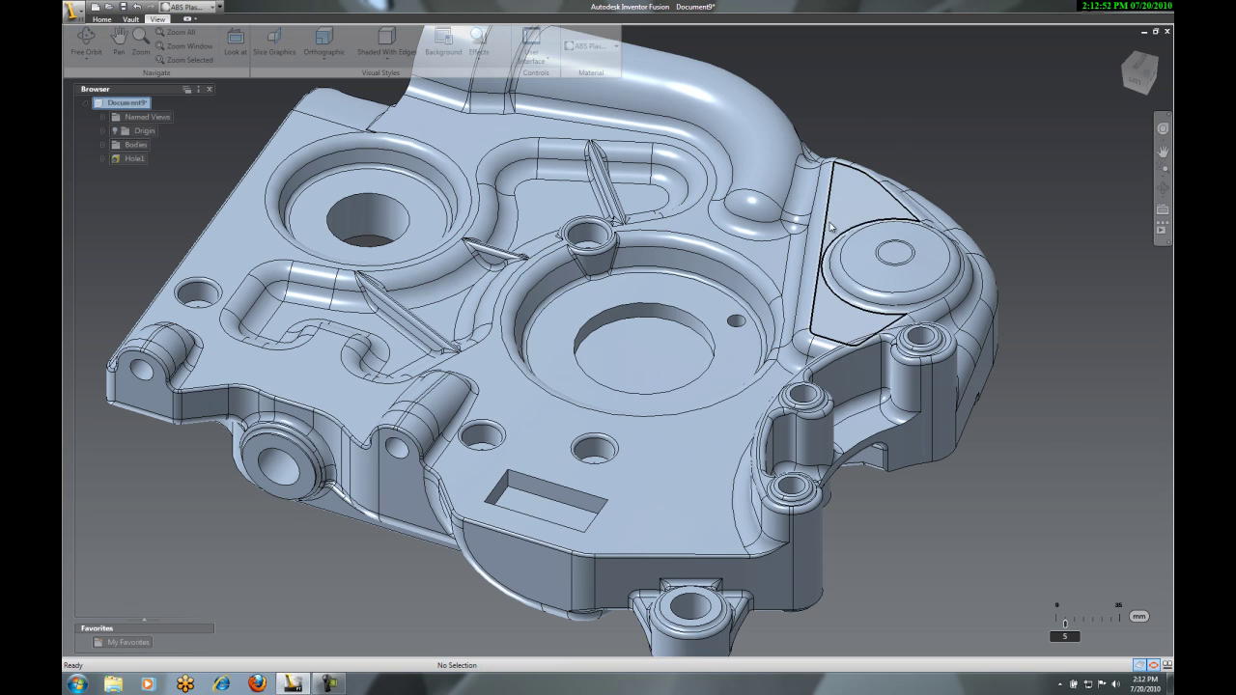
Create a full circular pattern of the new 10 mm hole around the large bore with 5 instances.
{"action": "right_click", "coordinate": [947, 126]}
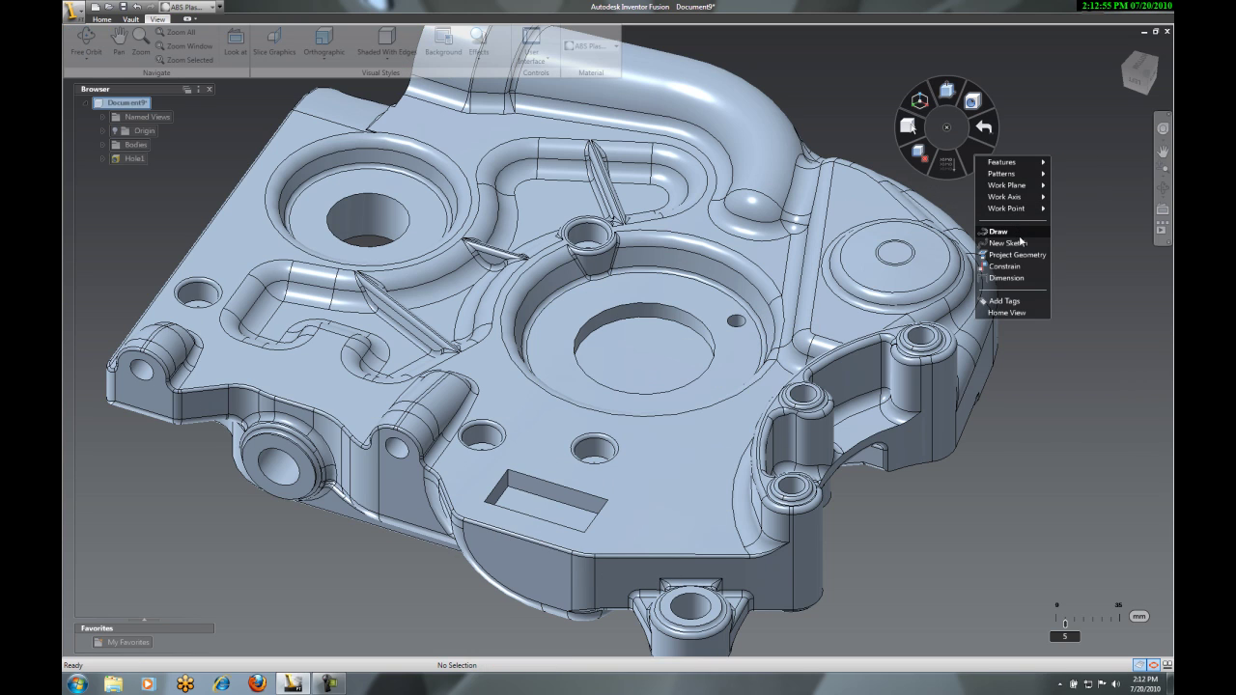
{"action": "mouse_move", "coordinate": [1029, 201]}
{"action": "mouse_move", "coordinate": [1030, 179]}
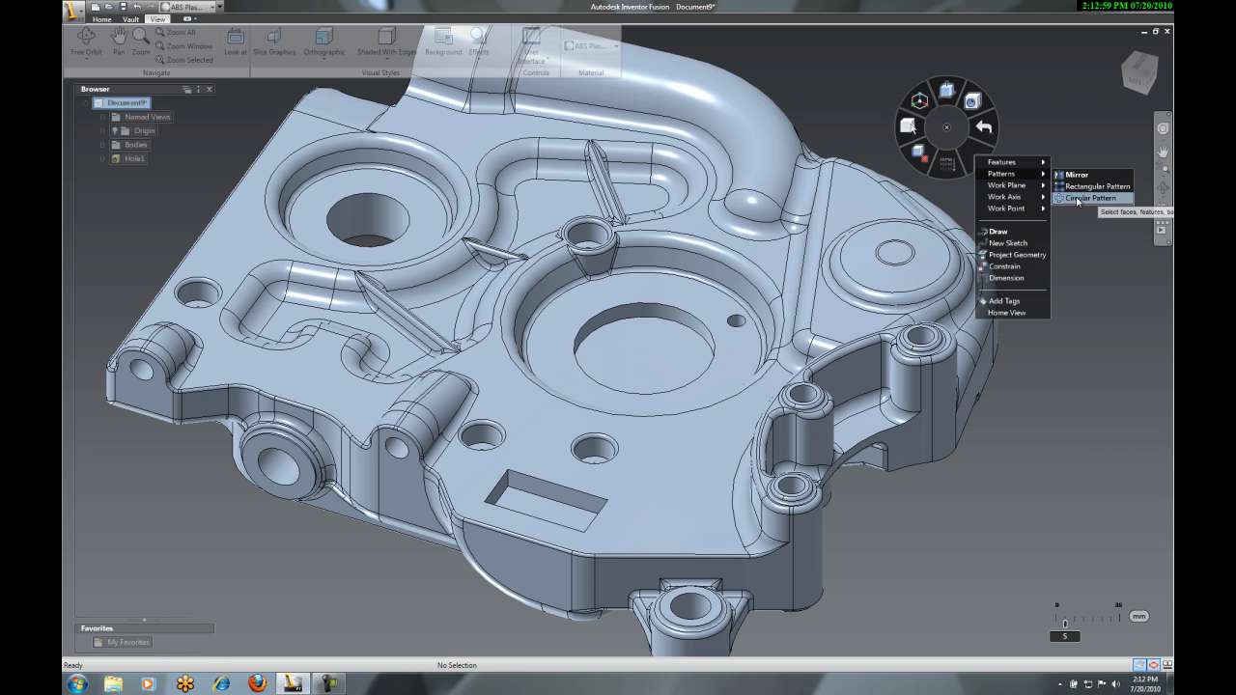
{"action": "left_click", "coordinate": [1078, 198]}
{"action": "left_click", "coordinate": [132, 158]}
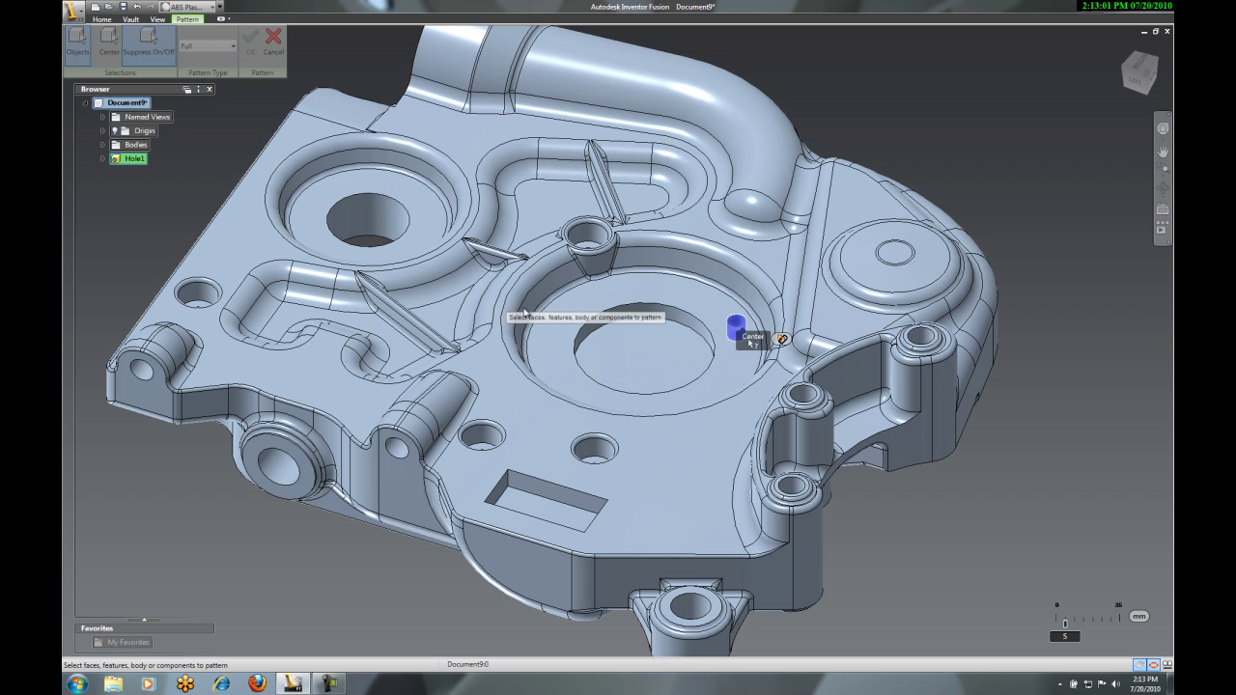
{"action": "left_click", "coordinate": [757, 342]}
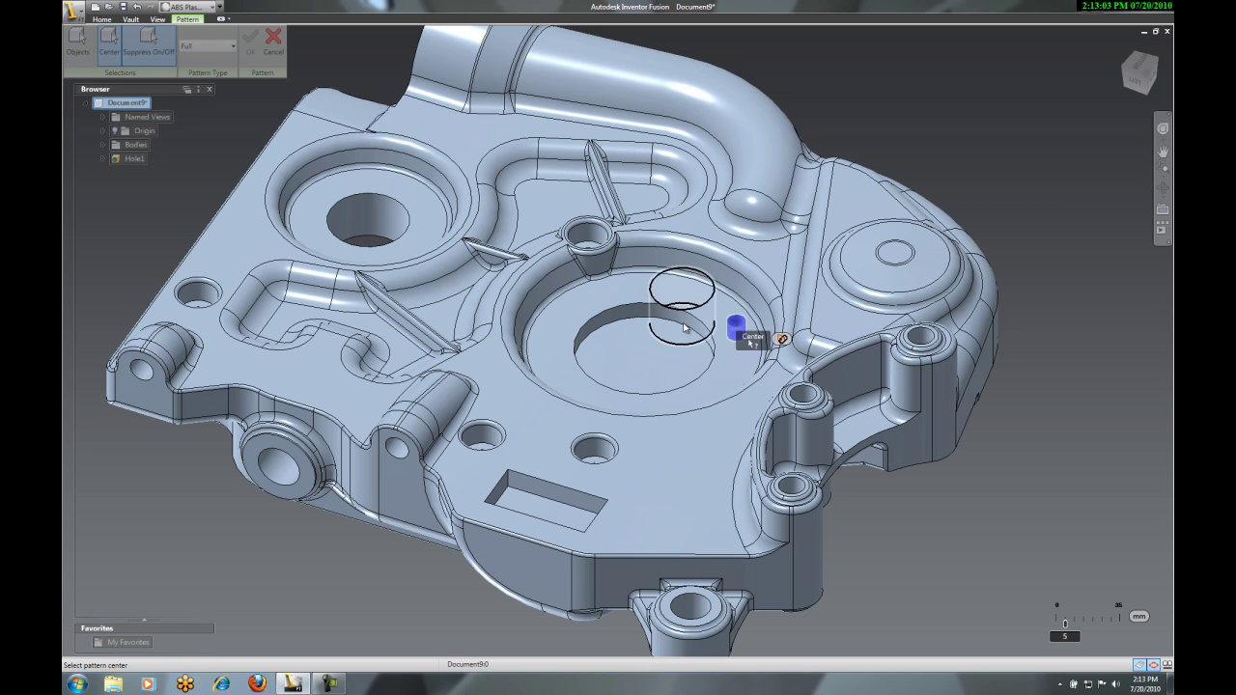
{"action": "left_click", "coordinate": [713, 331]}
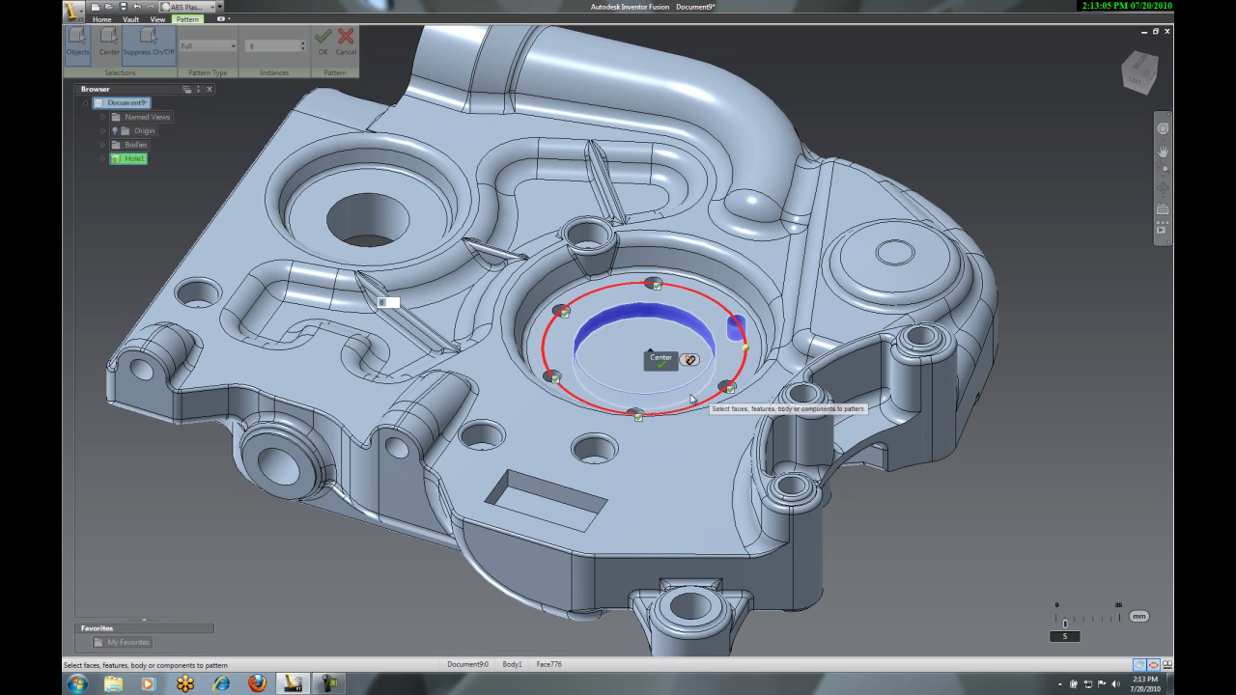
{"action": "mouse_move", "coordinate": [747, 348]}
{"action": "left_mouse_down"}
{"action": "mouse_move", "coordinate": [745, 366]}
{"action": "mouse_move", "coordinate": [762, 352]}
{"action": "left_mouse_up"}
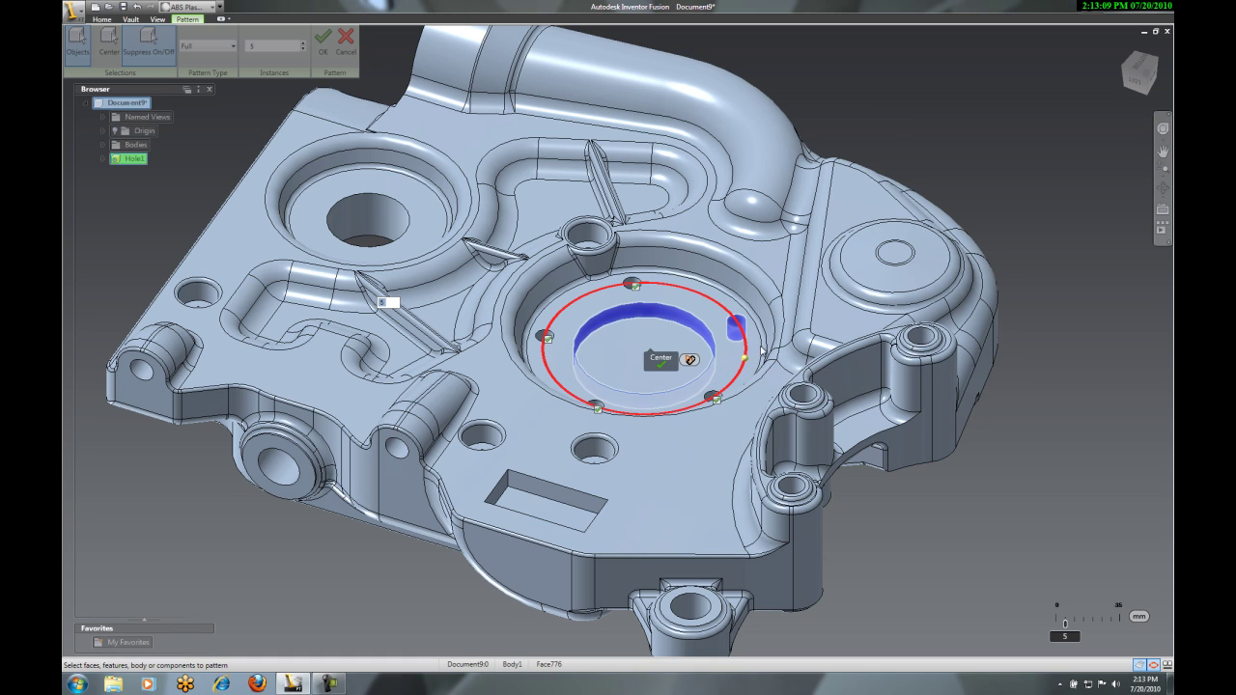
{"action": "right_click", "coordinate": [895, 114]}
{"action": "left_click", "coordinate": [859, 113]}
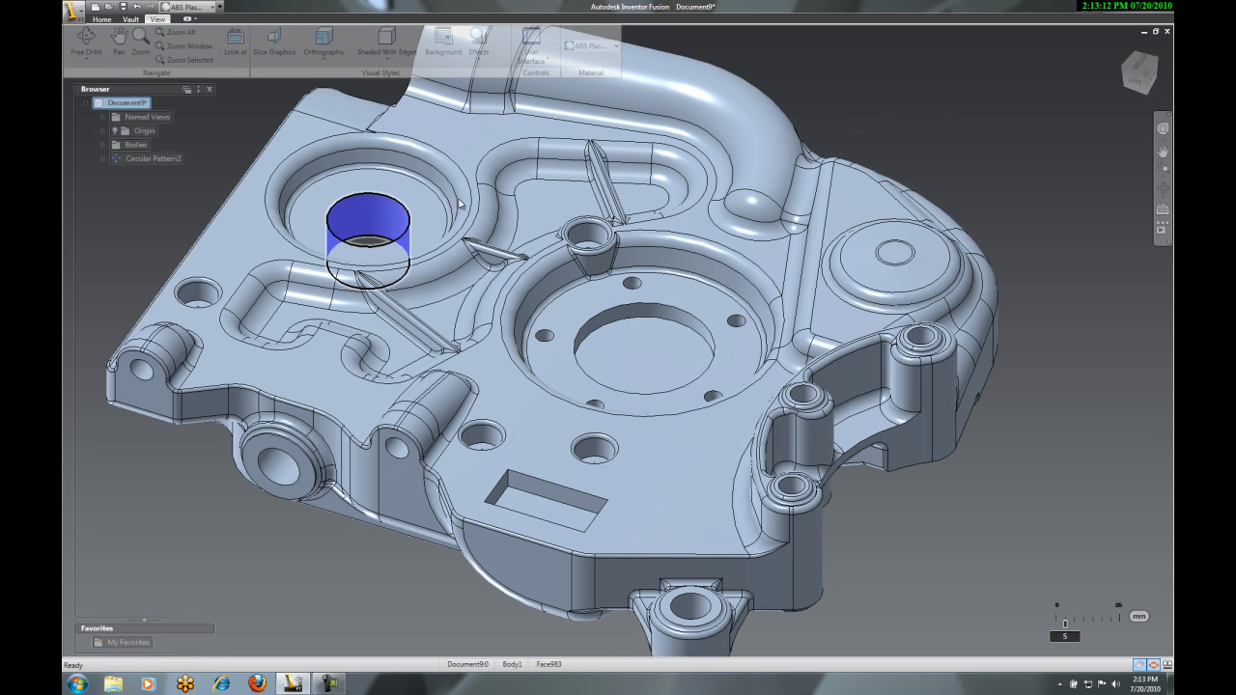
Delete the through-bore in the floor of the other large round recess.
{"action": "right_click", "coordinate": [861, 74]}
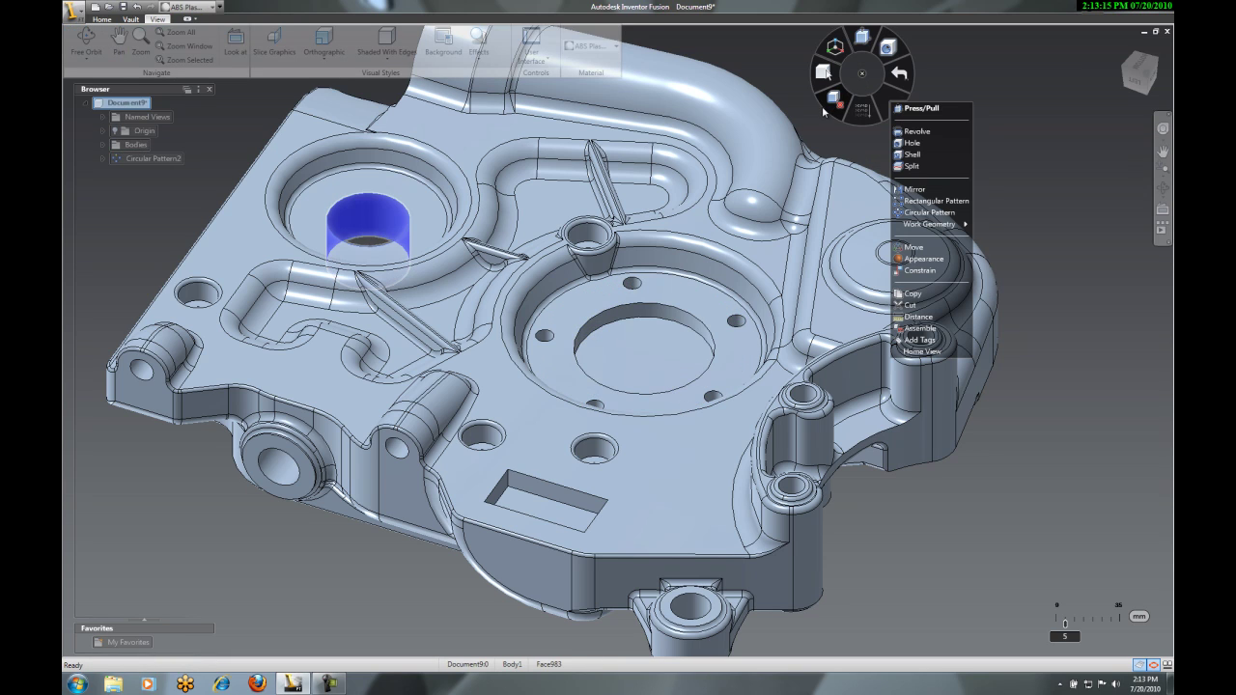
{"action": "key", "text": "Escape"}
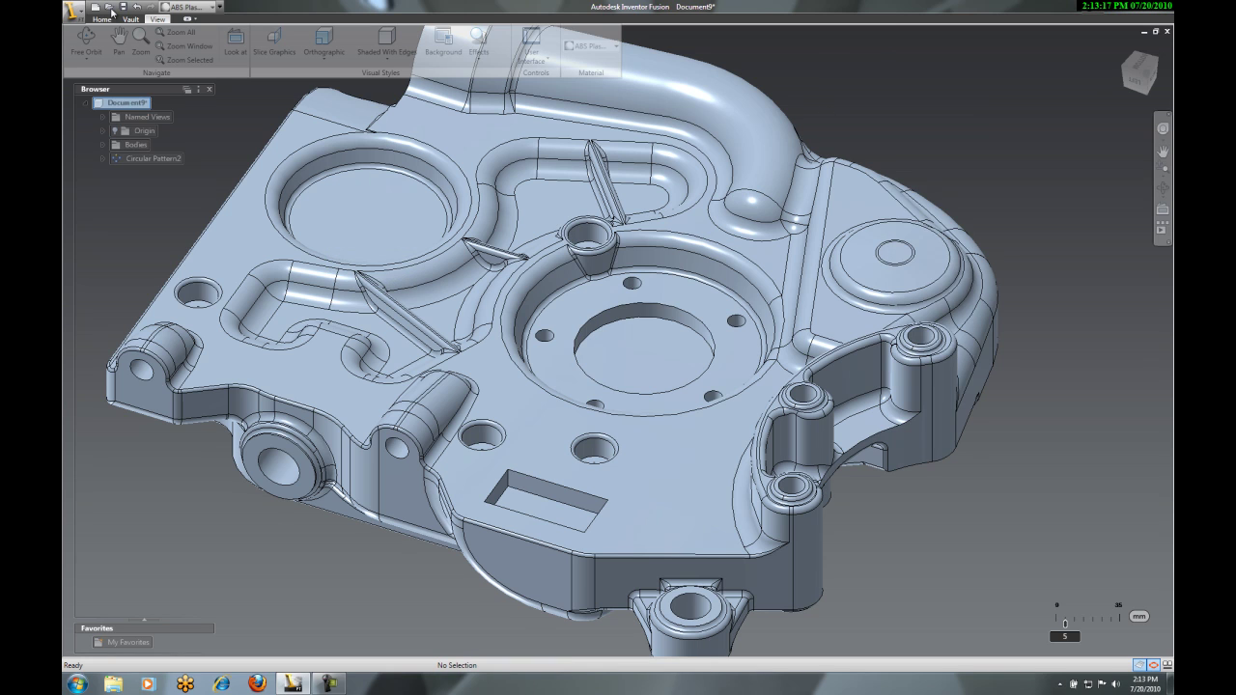
Open the Inventor part _Complex from the Change Manager folder.
{"action": "left_click", "coordinate": [112, 11]}
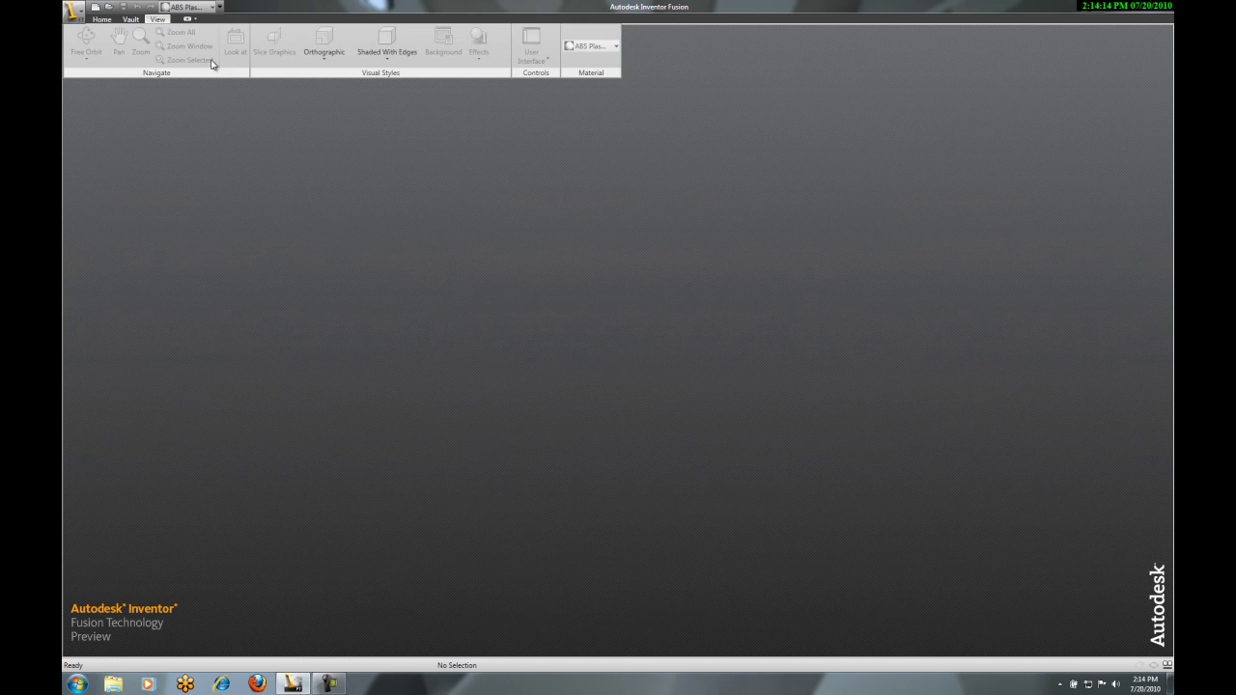
{"action": "left_click", "coordinate": [108, 6]}
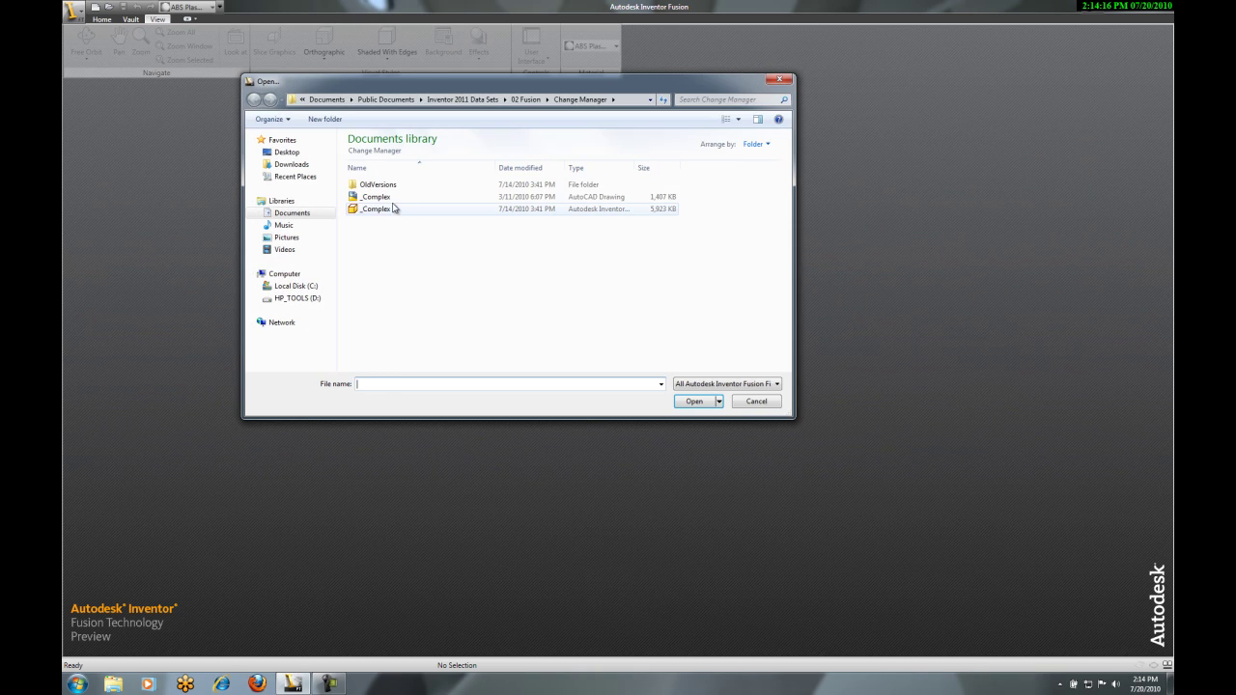
{"action": "left_click", "coordinate": [393, 208]}
{"action": "left_click", "coordinate": [692, 401]}
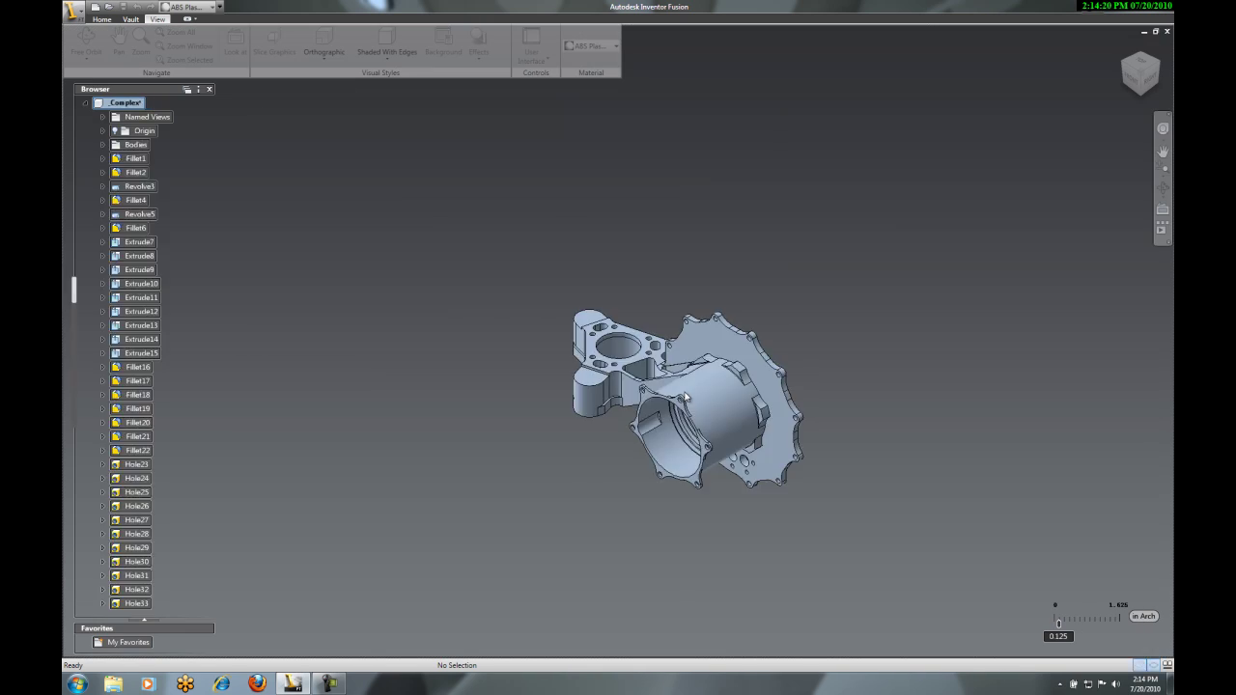
Delete the four larger round holes in the flange's flat face beside the central bore.
{"action": "middle_click_drag", "start_coordinate": [745, 385], "coordinate": [633, 413], "text": "shift"}
{"action": "scroll", "coordinate": [703, 357], "scroll_direction": "up", "scroll_amount": 2}
{"action": "scroll", "coordinate": [703, 358], "scroll_direction": "up", "scroll_amount": 5}
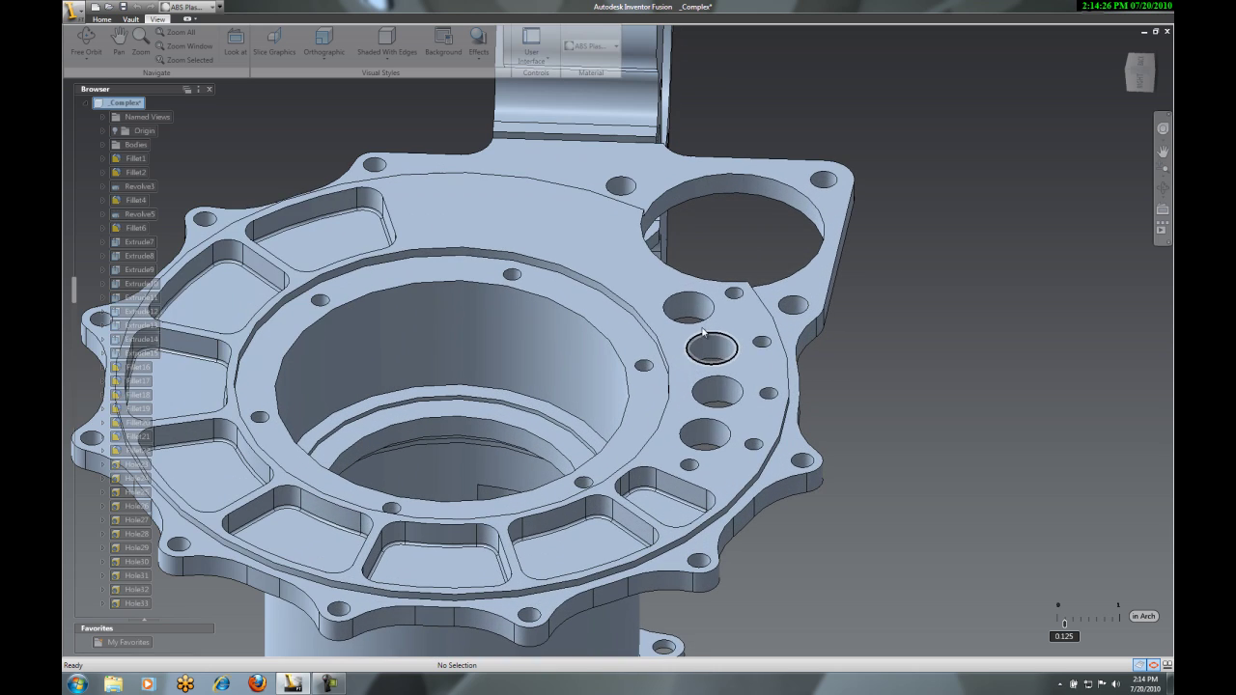
{"action": "left_click", "coordinate": [694, 314]}
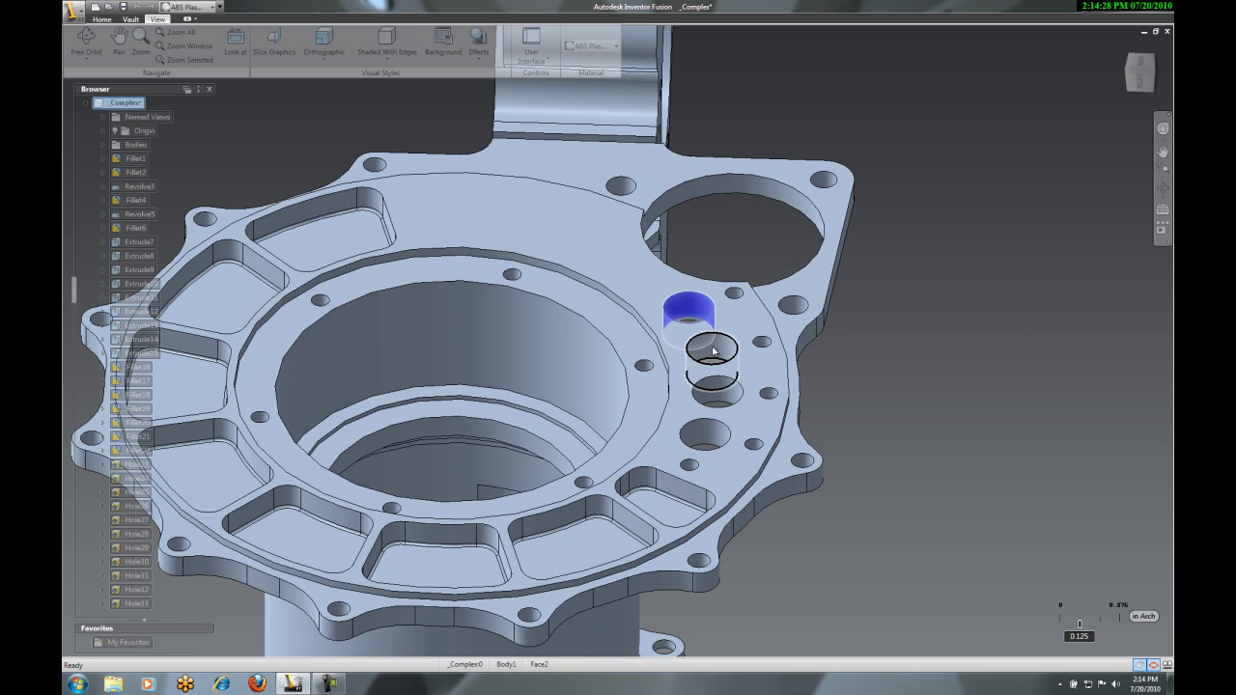
{"action": "left_click", "coordinate": [711, 350], "text": "ctrl"}
{"action": "left_click", "coordinate": [715, 392], "text": "ctrl"}
{"action": "left_click", "coordinate": [705, 436], "text": "ctrl"}
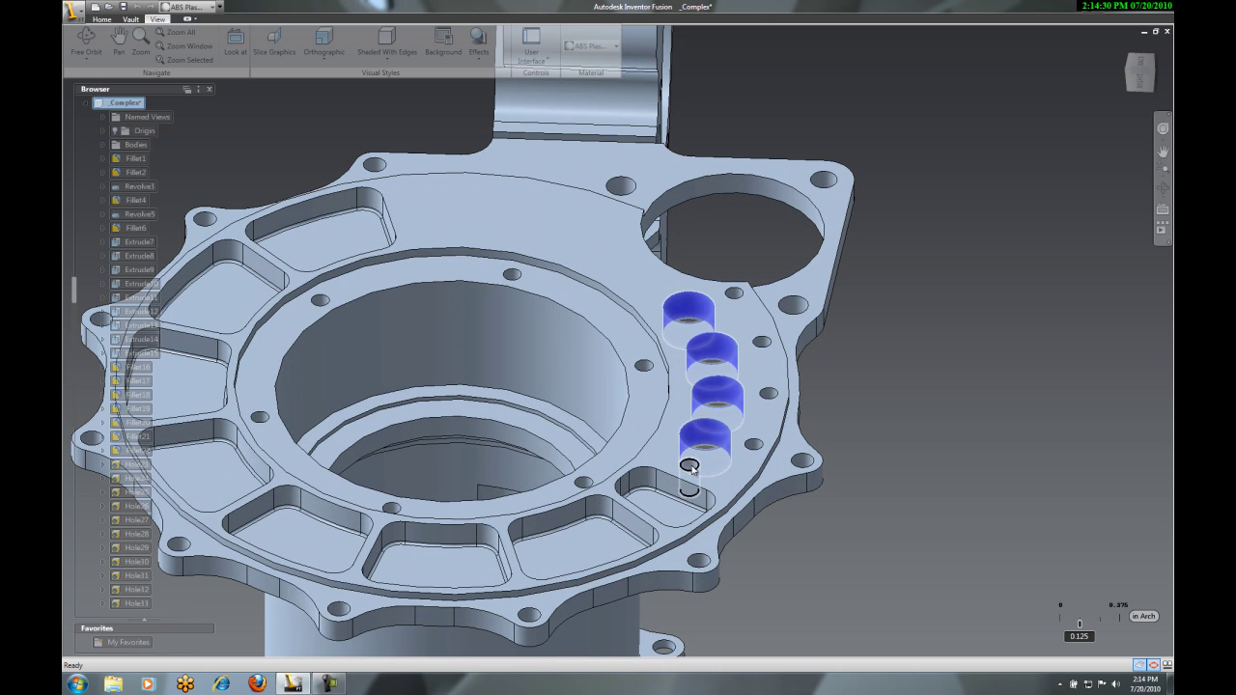
{"action": "right_click", "coordinate": [907, 390]}
{"action": "left_click", "coordinate": [866, 421]}
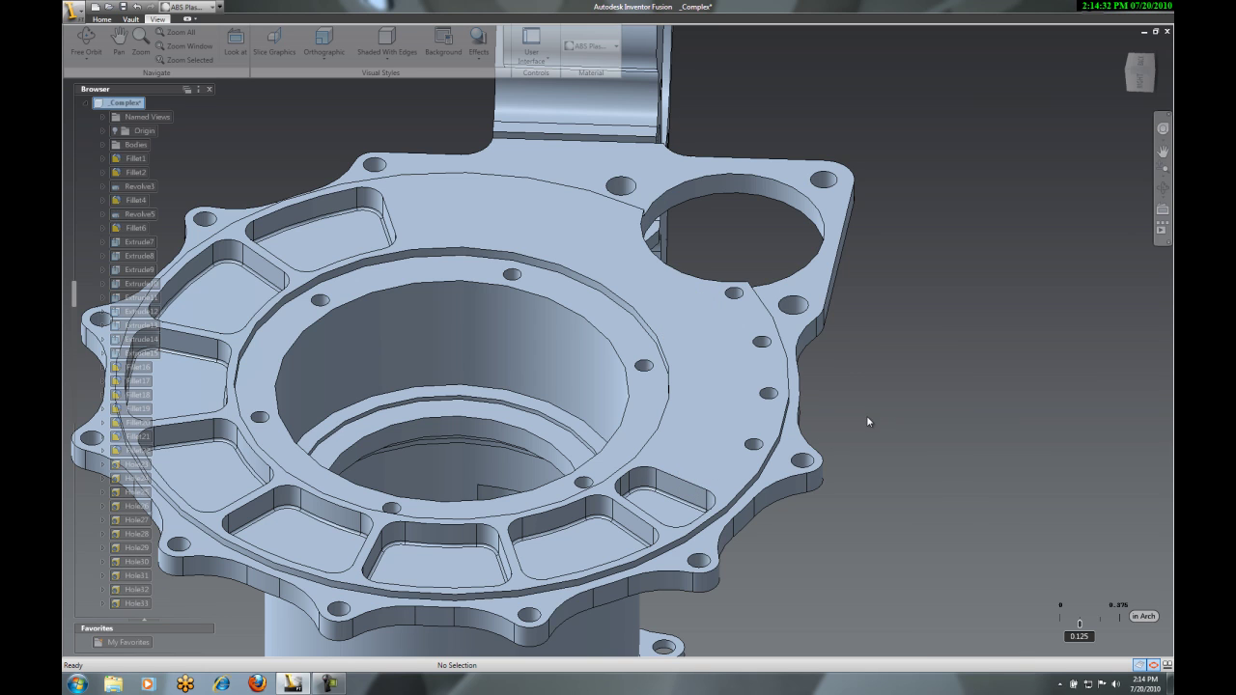
Rotate the end wall of the flange pocket below the bracket arm -45 degrees about the central bore's Z axis using Move.
{"action": "right_click", "coordinate": [871, 364]}
{"action": "left_click", "coordinate": [759, 321]}
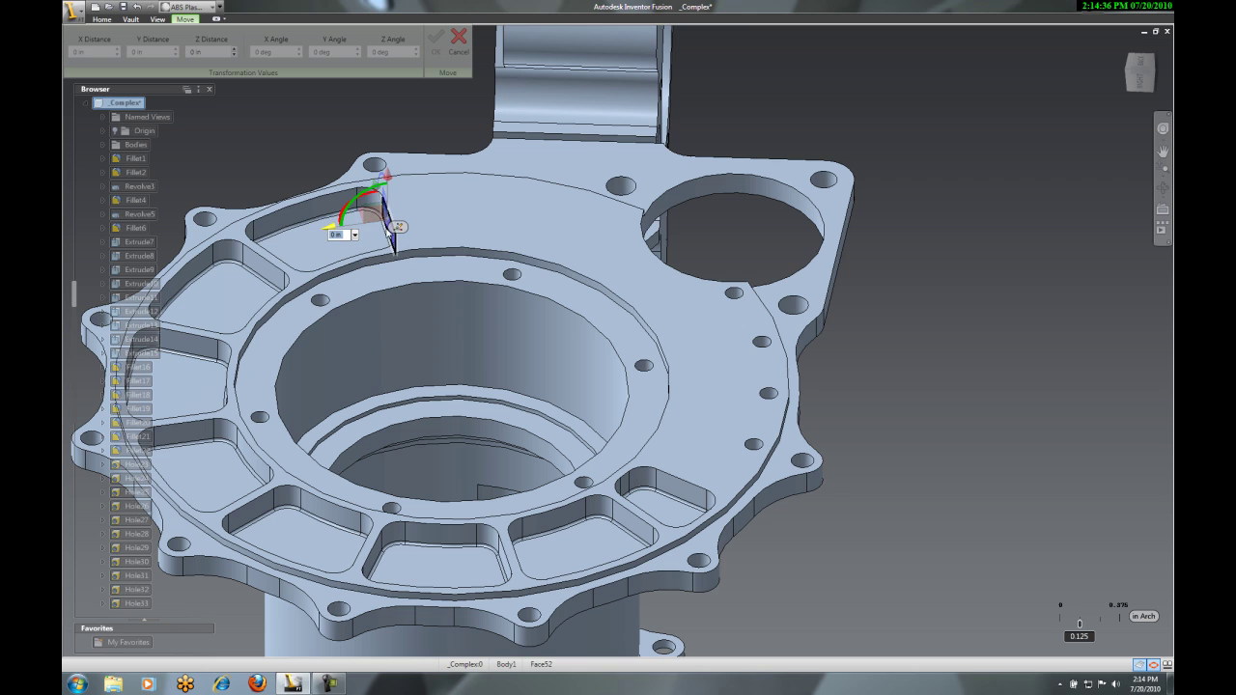
{"action": "left_click", "coordinate": [462, 336]}
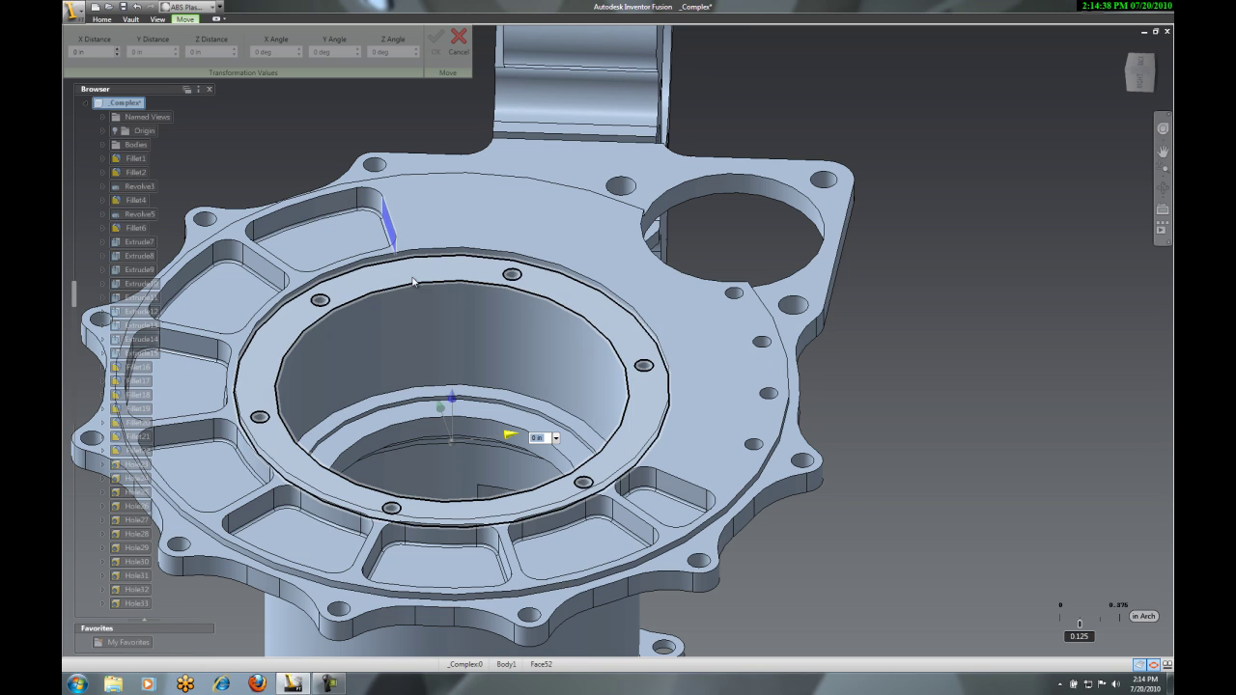
{"action": "mouse_move", "coordinate": [485, 421]}
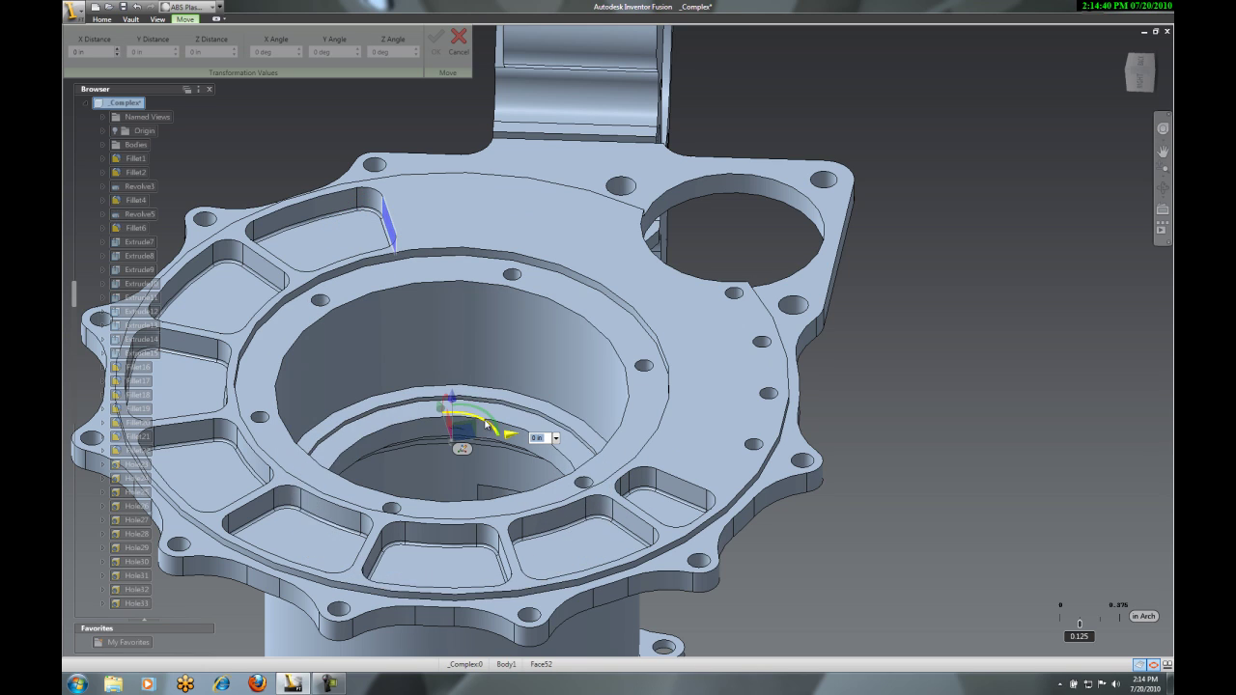
{"action": "left_click_drag", "start_coordinate": [485, 425], "coordinate": [505, 439]}
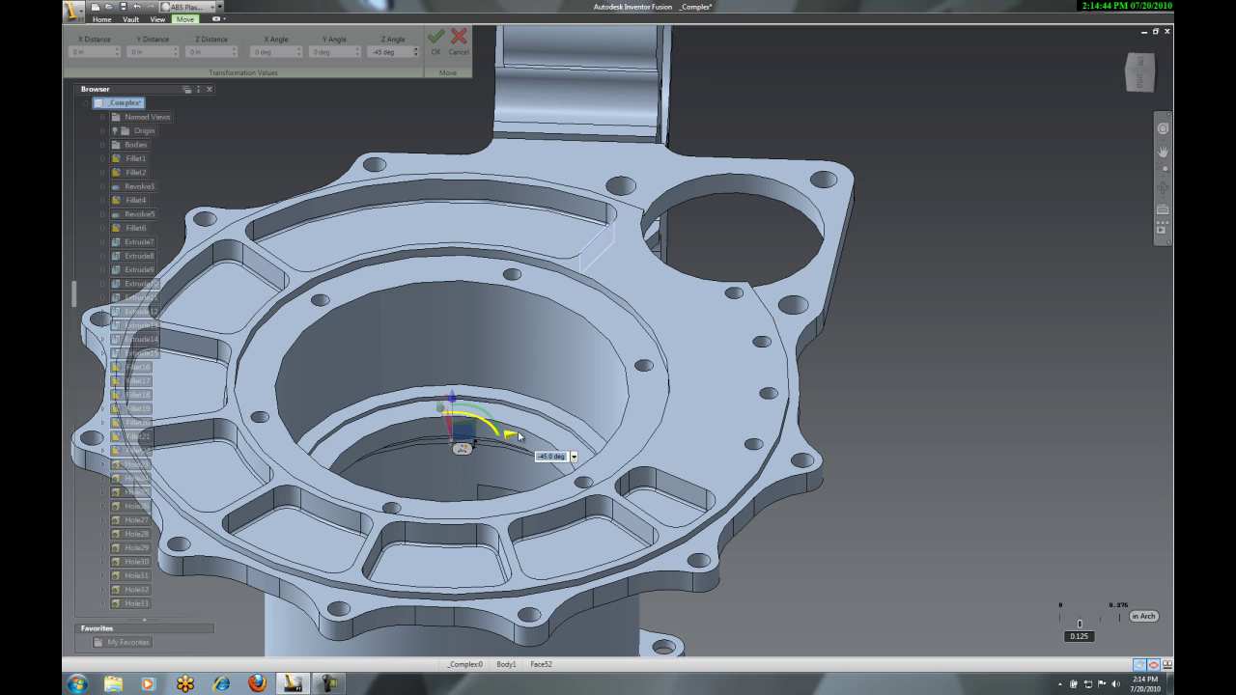
{"action": "right_click", "coordinate": [926, 384]}
{"action": "left_click", "coordinate": [894, 384]}
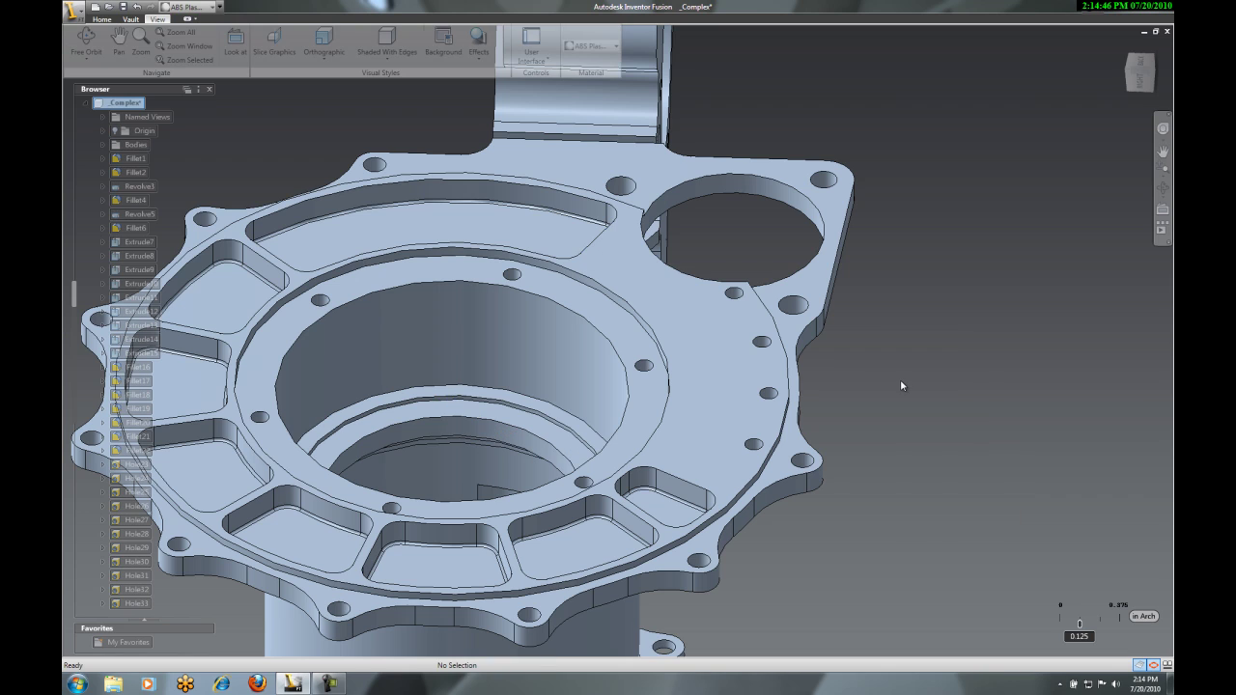
Try to rotate the smallest pocket's end wall 45 degrees about the central bore's Z axis, toward the small rim holes.
{"action": "right_click", "coordinate": [900, 379]}
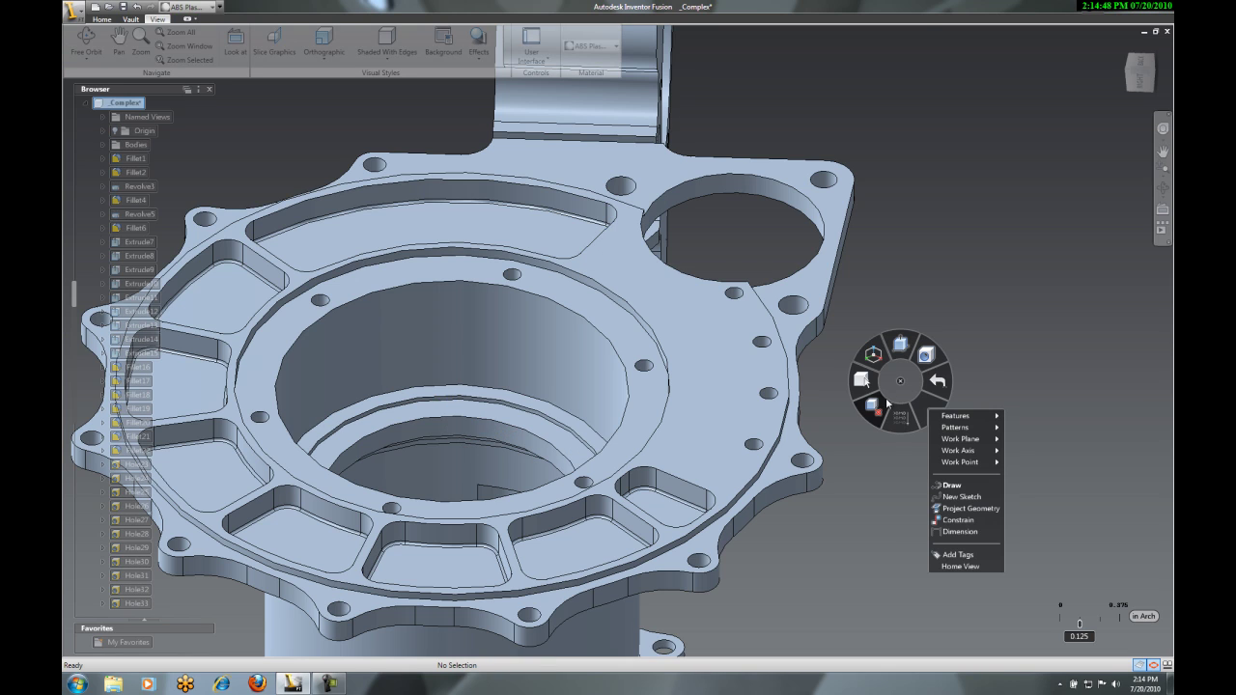
{"action": "left_click", "coordinate": [874, 357]}
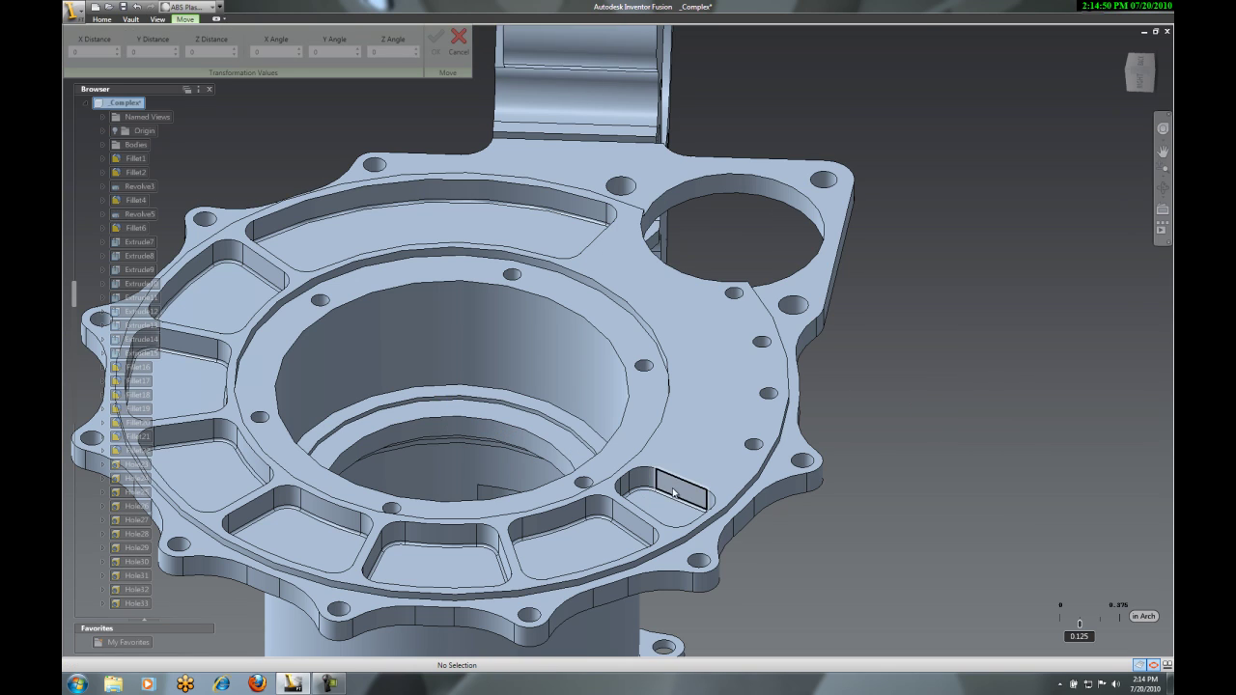
{"action": "left_click", "coordinate": [681, 487]}
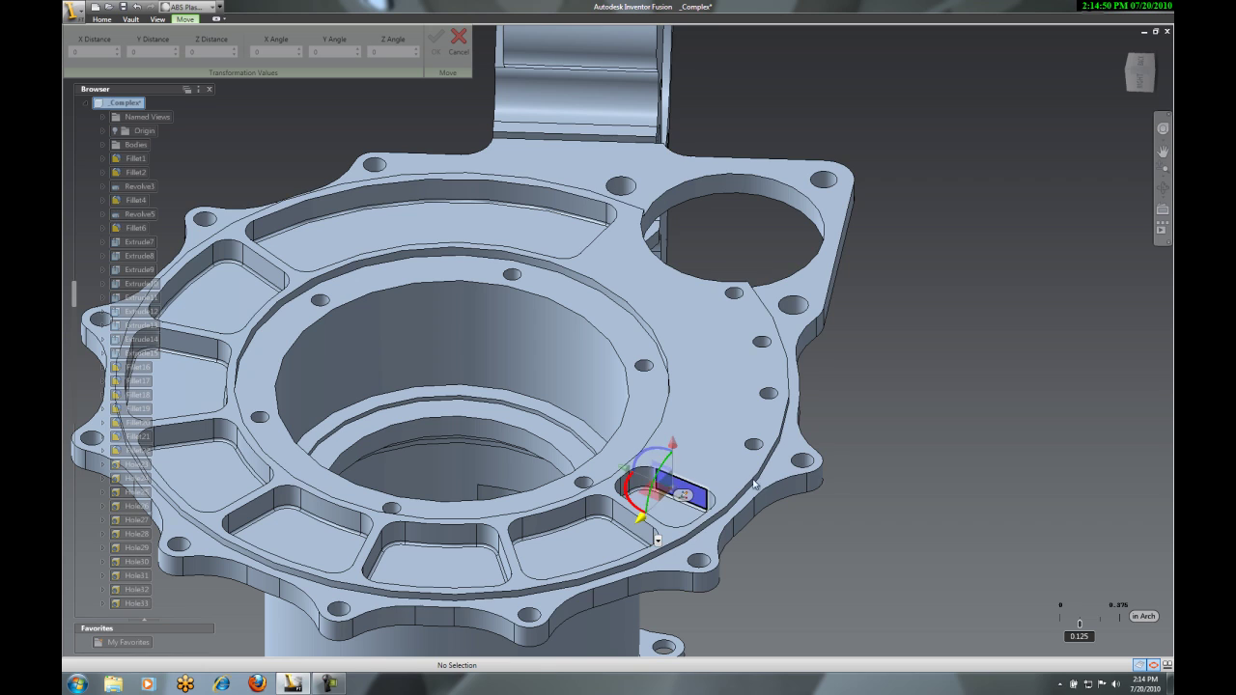
{"action": "left_click", "coordinate": [686, 496]}
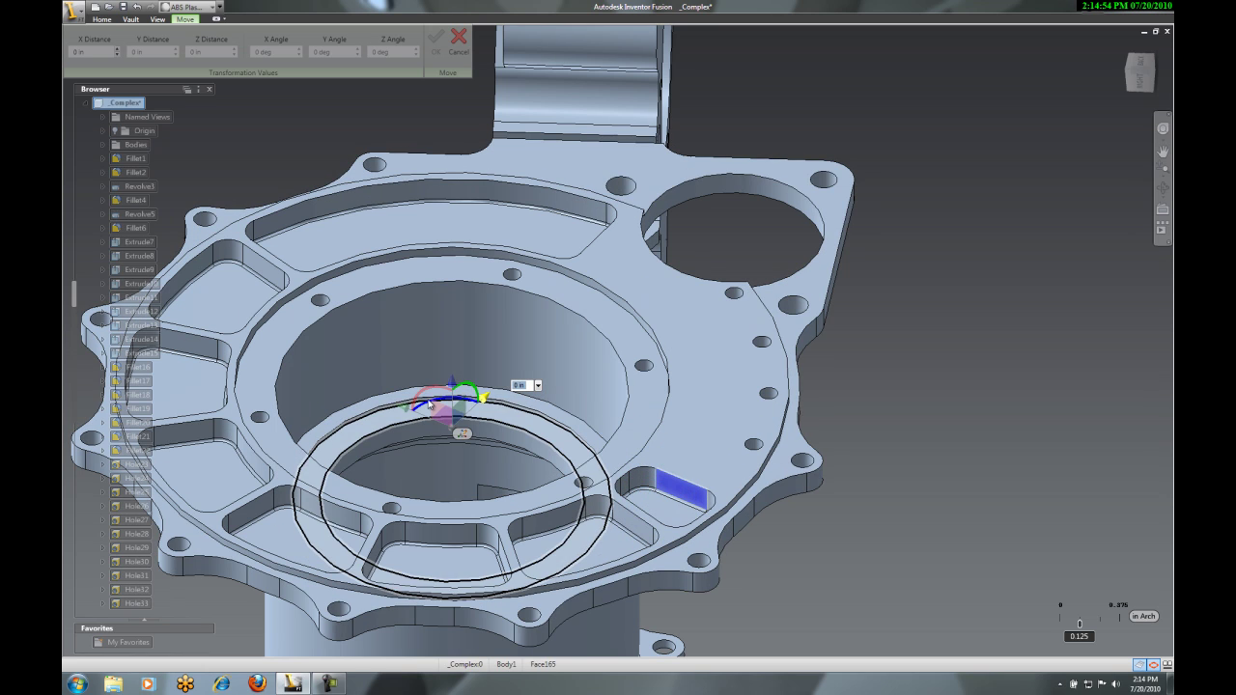
{"action": "left_click_drag", "start_coordinate": [428, 407], "coordinate": [222, 414]}
{"action": "right_click", "coordinate": [879, 369]}
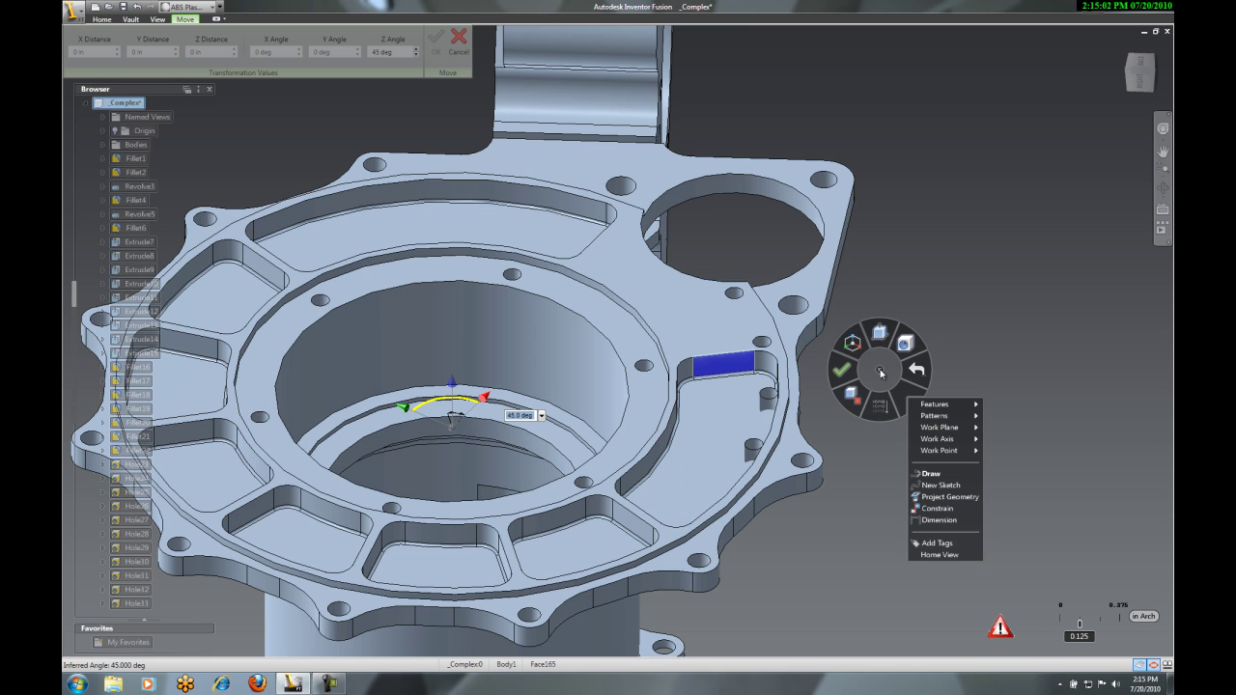
{"action": "left_click", "coordinate": [844, 374]}
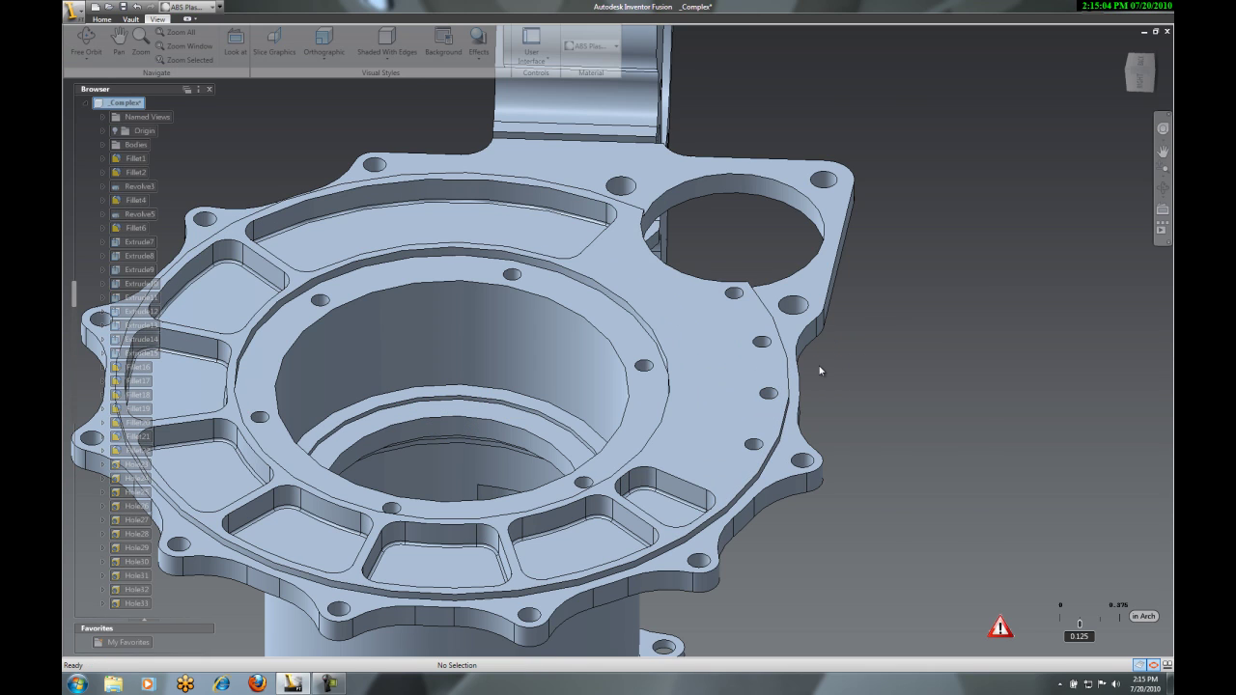
Delete the four small holes along the outer edge of the flange's blank area.
{"action": "right_click", "coordinate": [887, 382]}
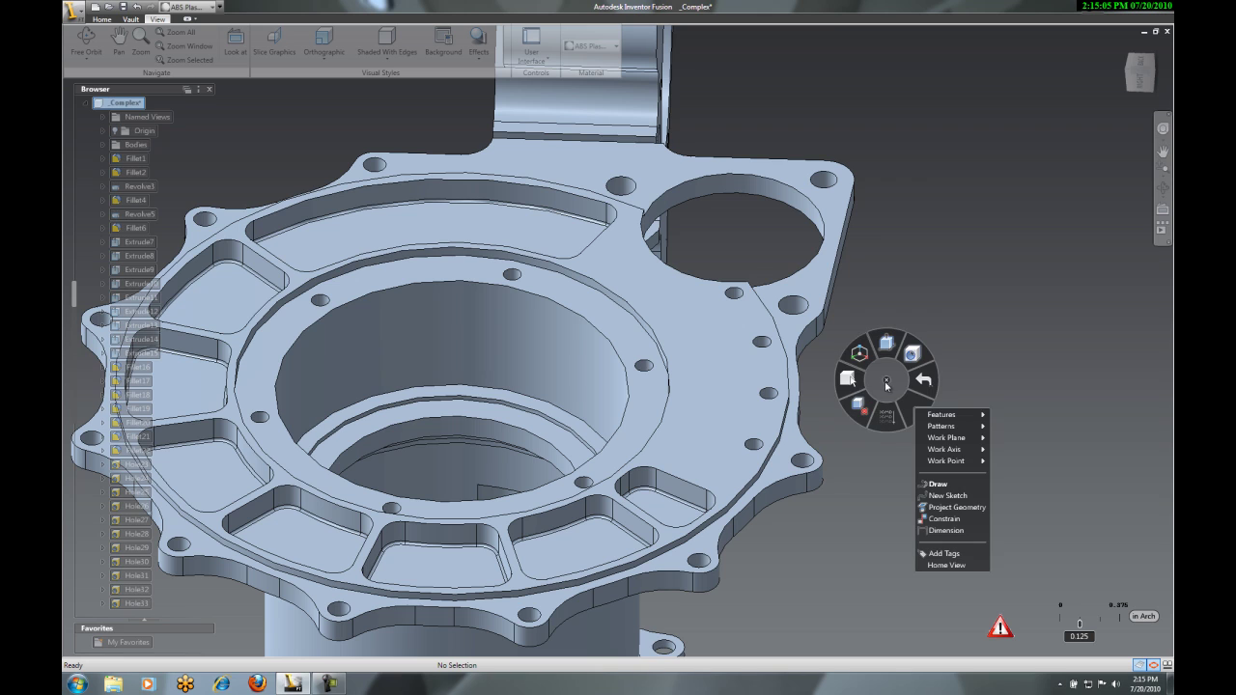
{"action": "left_click", "coordinate": [950, 333]}
{"action": "left_click", "coordinate": [768, 395]}
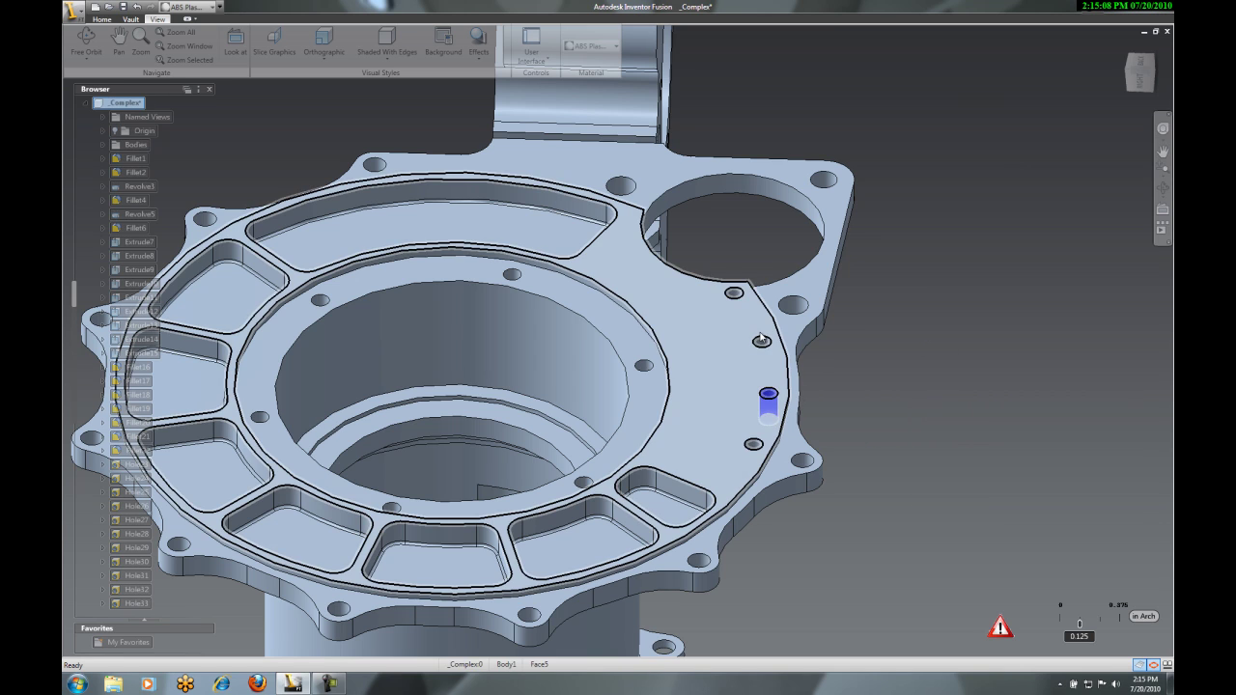
{"action": "left_click", "coordinate": [761, 345], "text": "ctrl"}
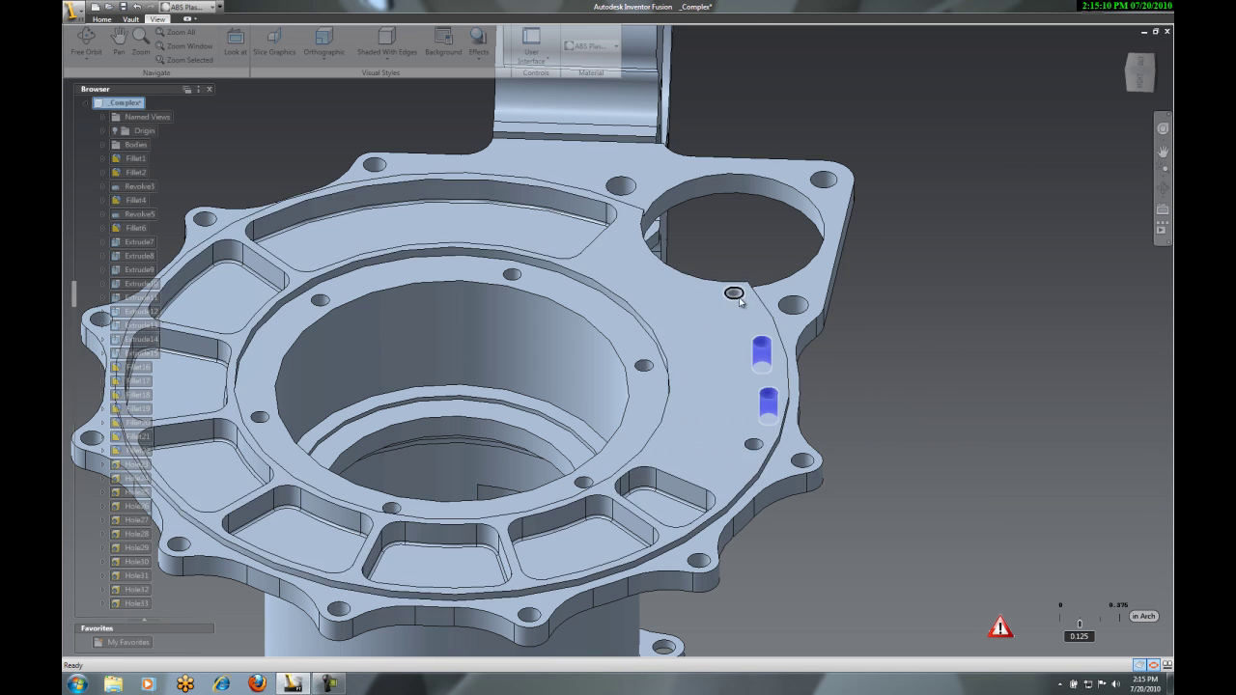
{"action": "left_click", "coordinate": [734, 299], "text": "ctrl"}
{"action": "left_click", "coordinate": [759, 445], "text": "ctrl"}
{"action": "right_click", "coordinate": [907, 401]}
{"action": "left_click", "coordinate": [849, 415]}
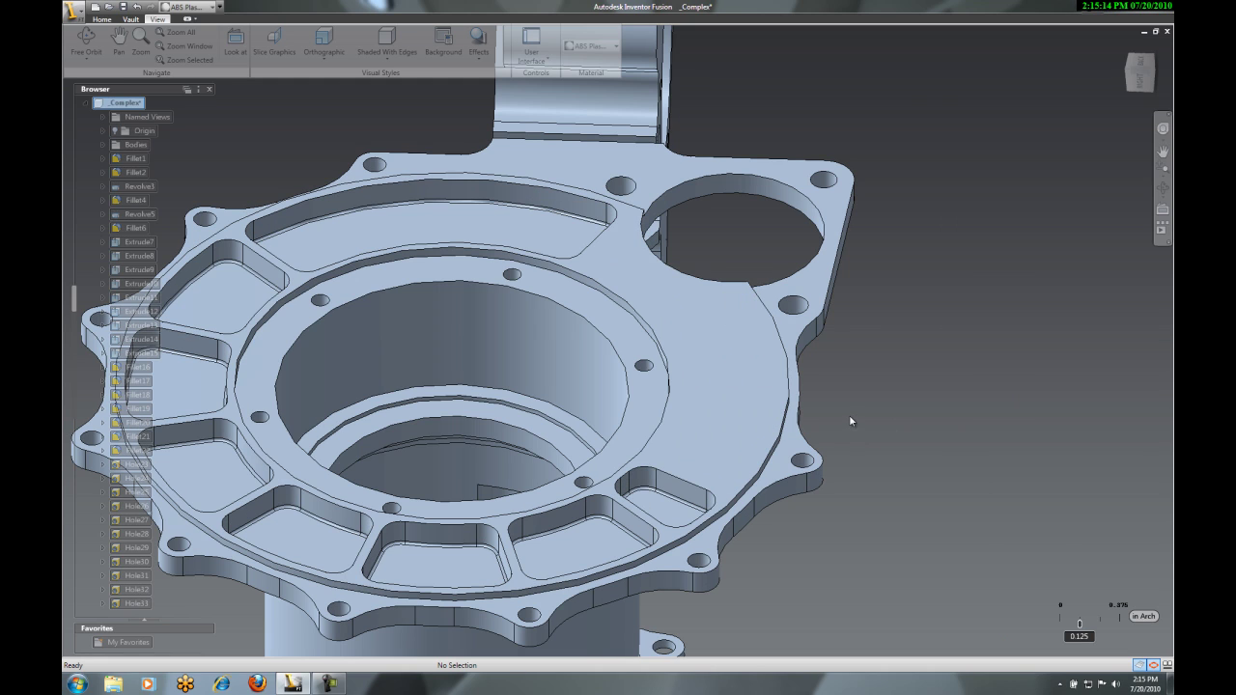
Rotate the smallest flange pocket's end wall about 53 degrees around the central bore's Z axis using Move, extending the pocket into the blank area.
{"action": "right_click", "coordinate": [882, 374]}
{"action": "left_click", "coordinate": [858, 350]}
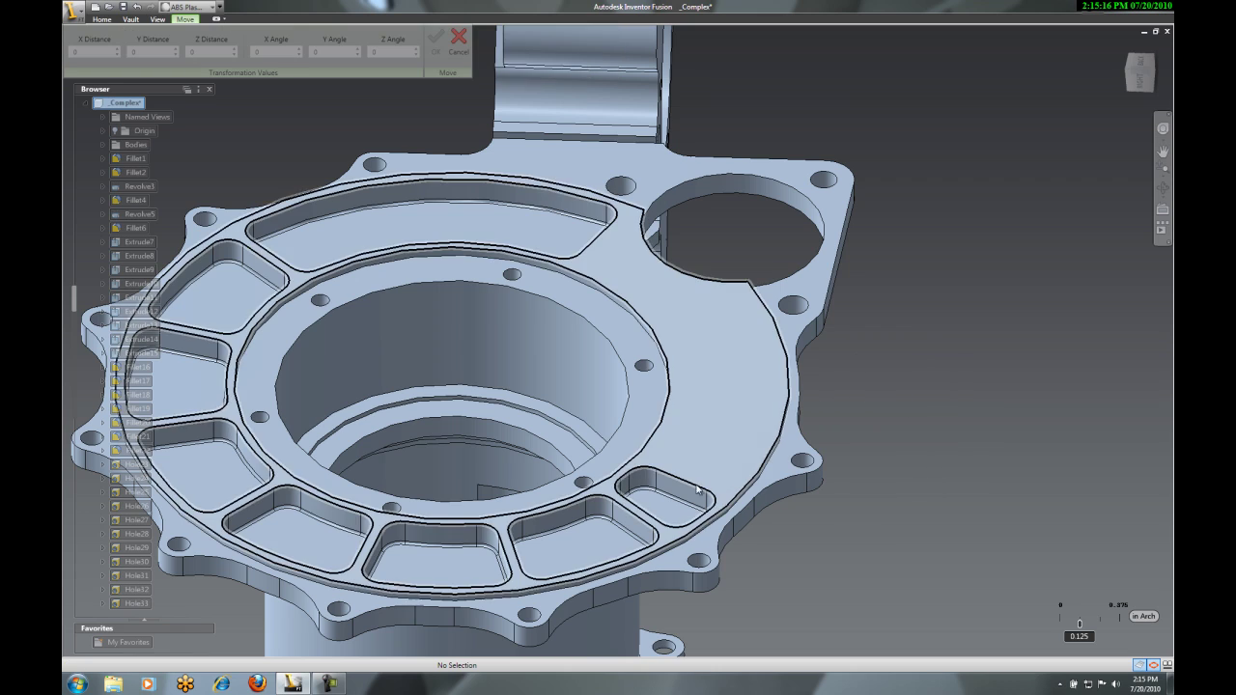
{"action": "left_click", "coordinate": [679, 494]}
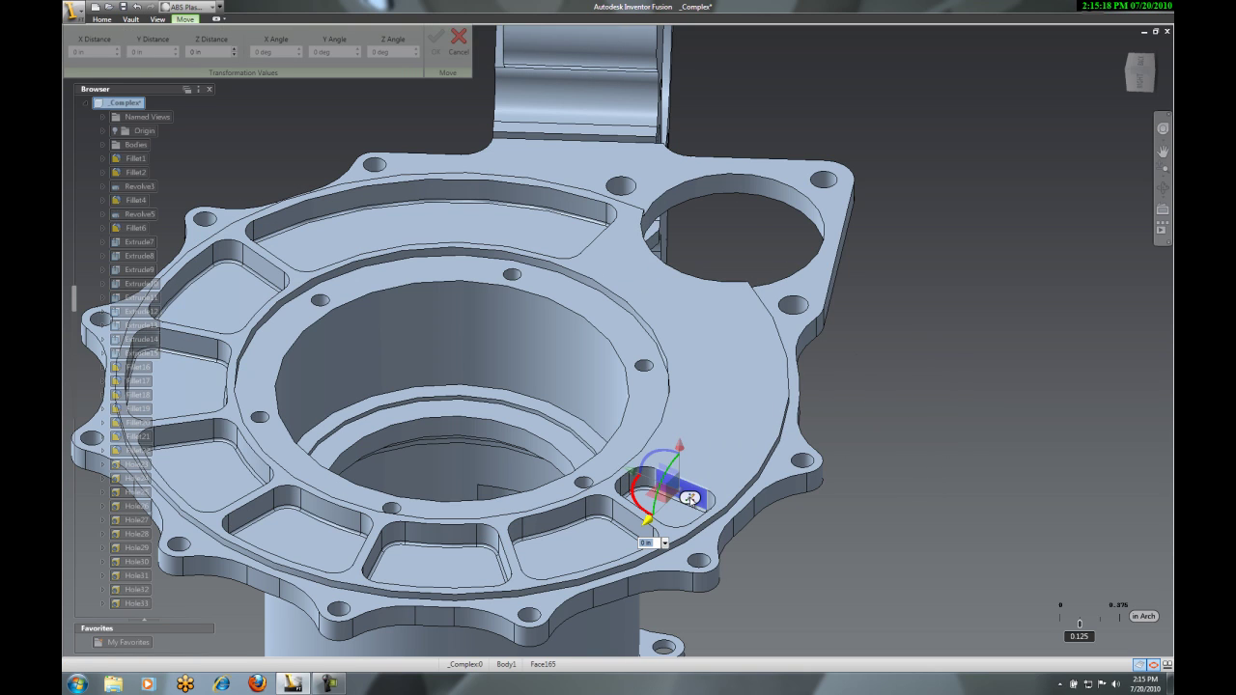
{"action": "left_click", "coordinate": [688, 498]}
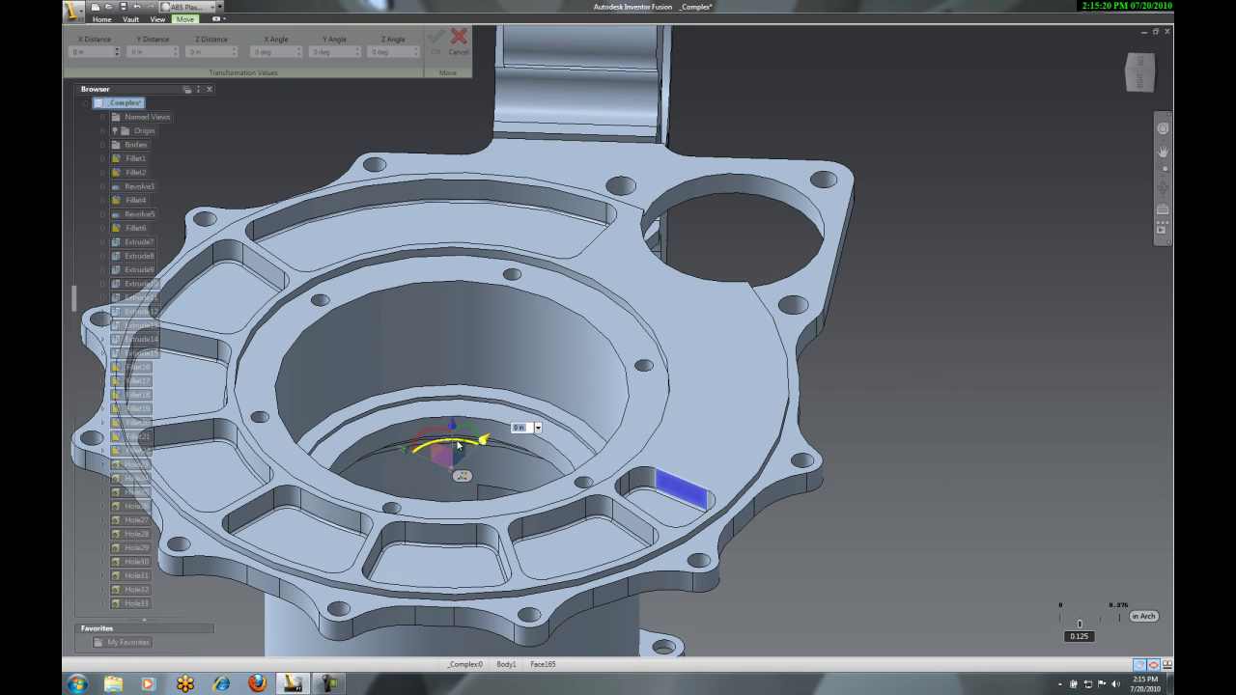
{"action": "left_click_drag", "start_coordinate": [463, 444], "coordinate": [415, 443]}
{"action": "right_click", "coordinate": [981, 401]}
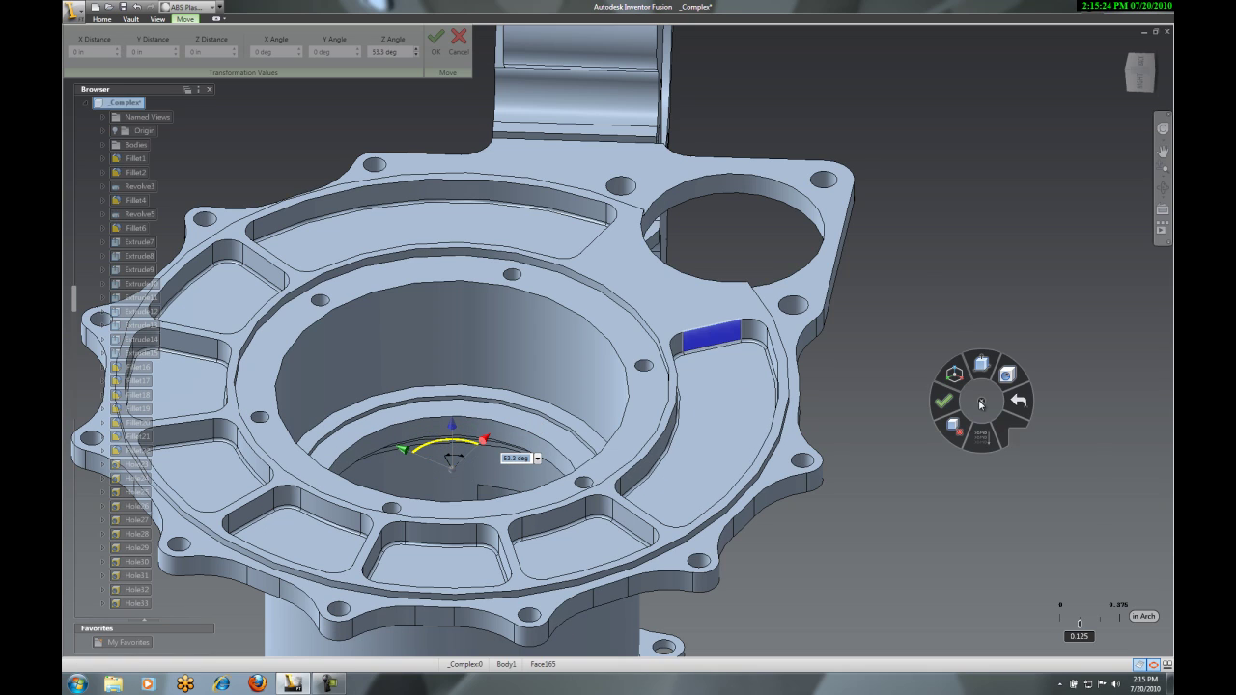
{"action": "left_click", "coordinate": [949, 407]}
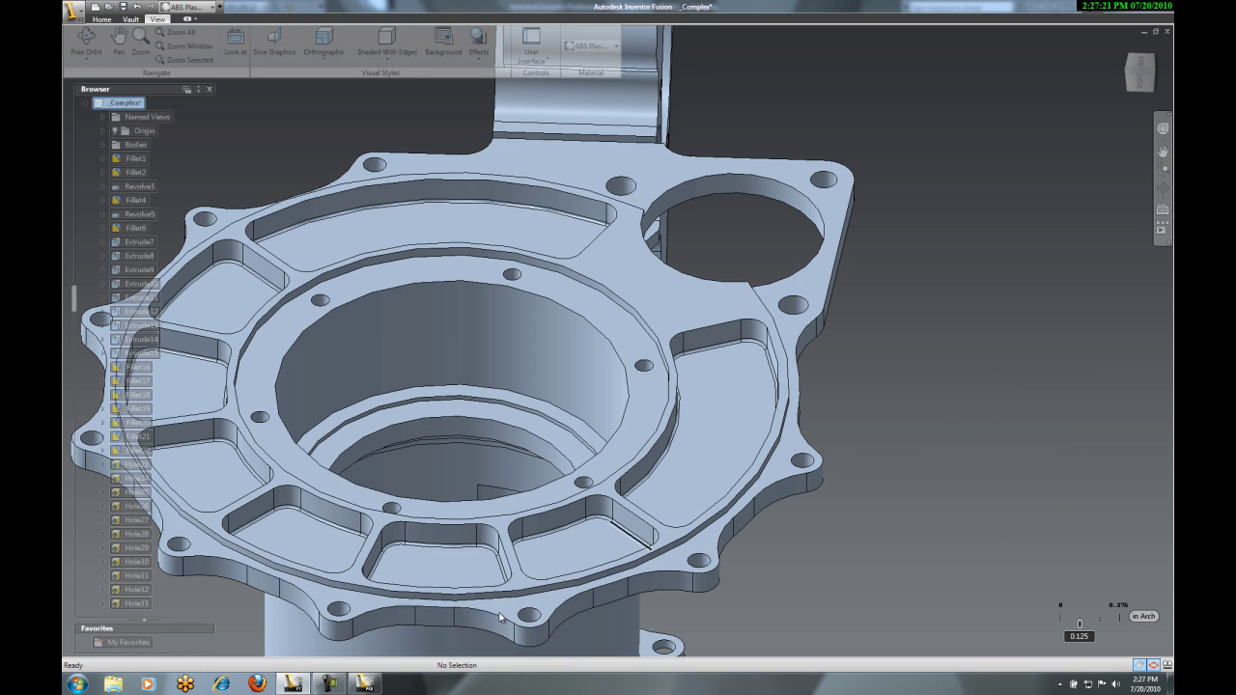
Switch to Inventor Professional, apply the Edit Feature treatment to the pending Extrusion1 side faces change out of order, and finish the Change Manager.
{"action": "left_click", "coordinate": [365, 685]}
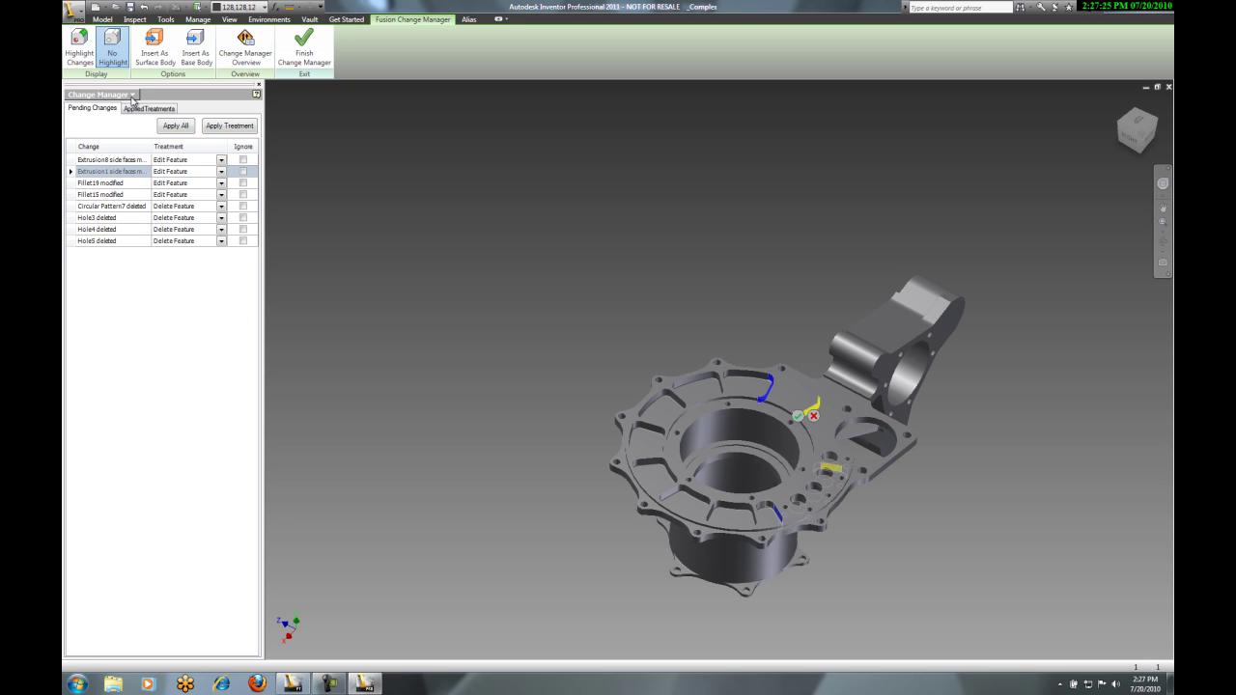
{"action": "left_click", "coordinate": [130, 171]}
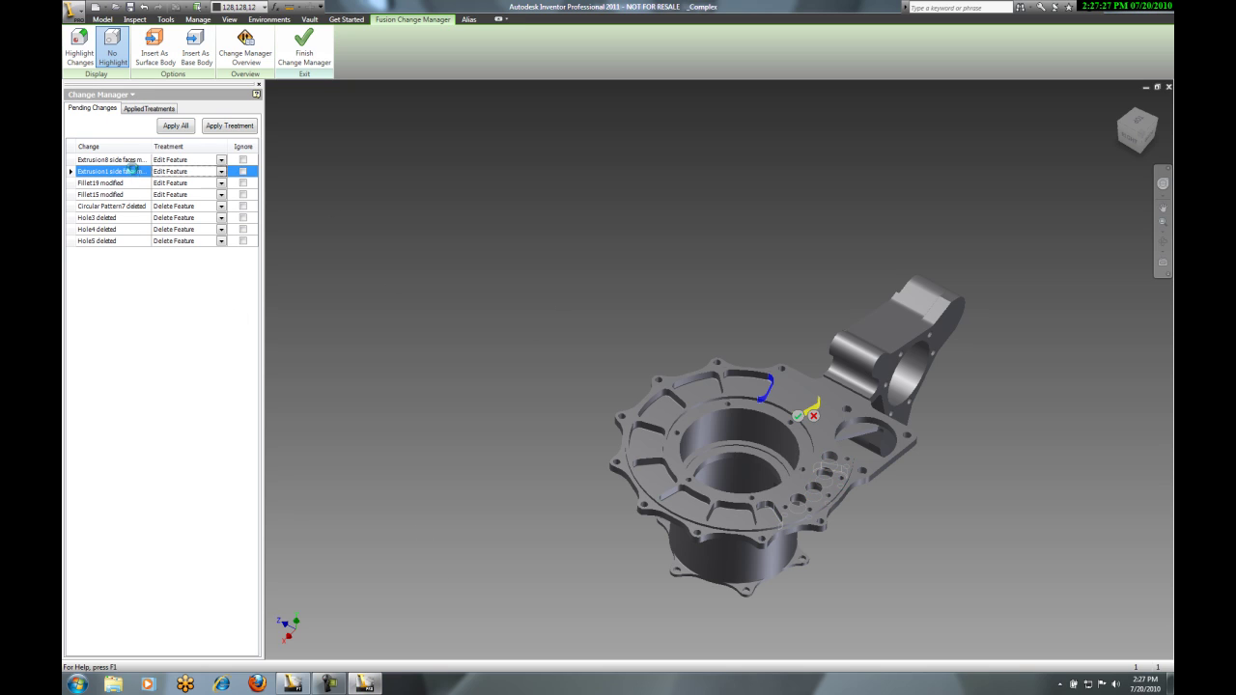
{"action": "left_click", "coordinate": [230, 129]}
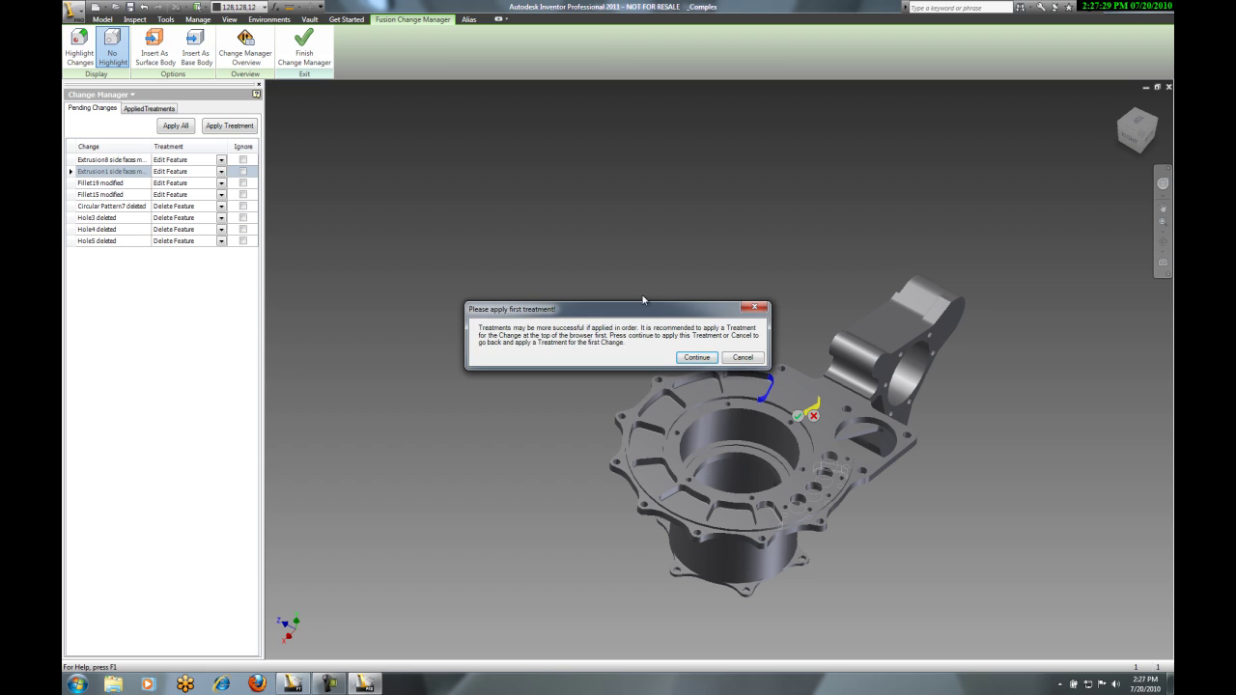
{"action": "left_click", "coordinate": [695, 357]}
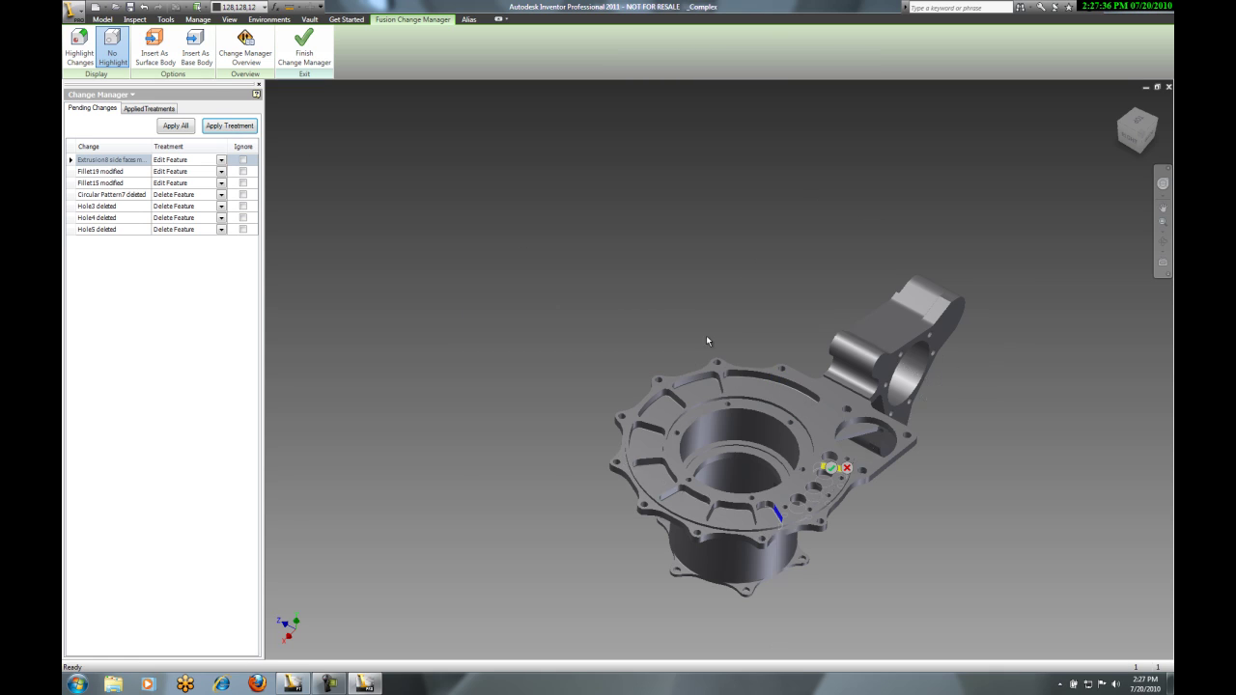
{"action": "left_click", "coordinate": [304, 50]}
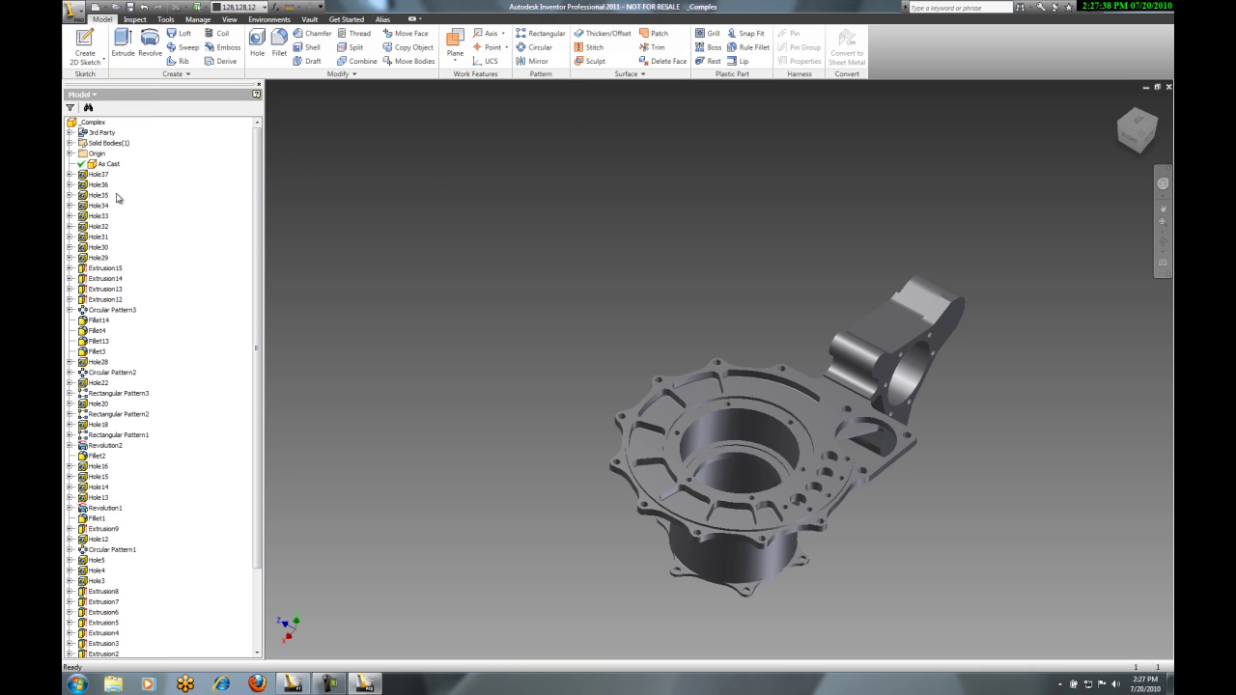